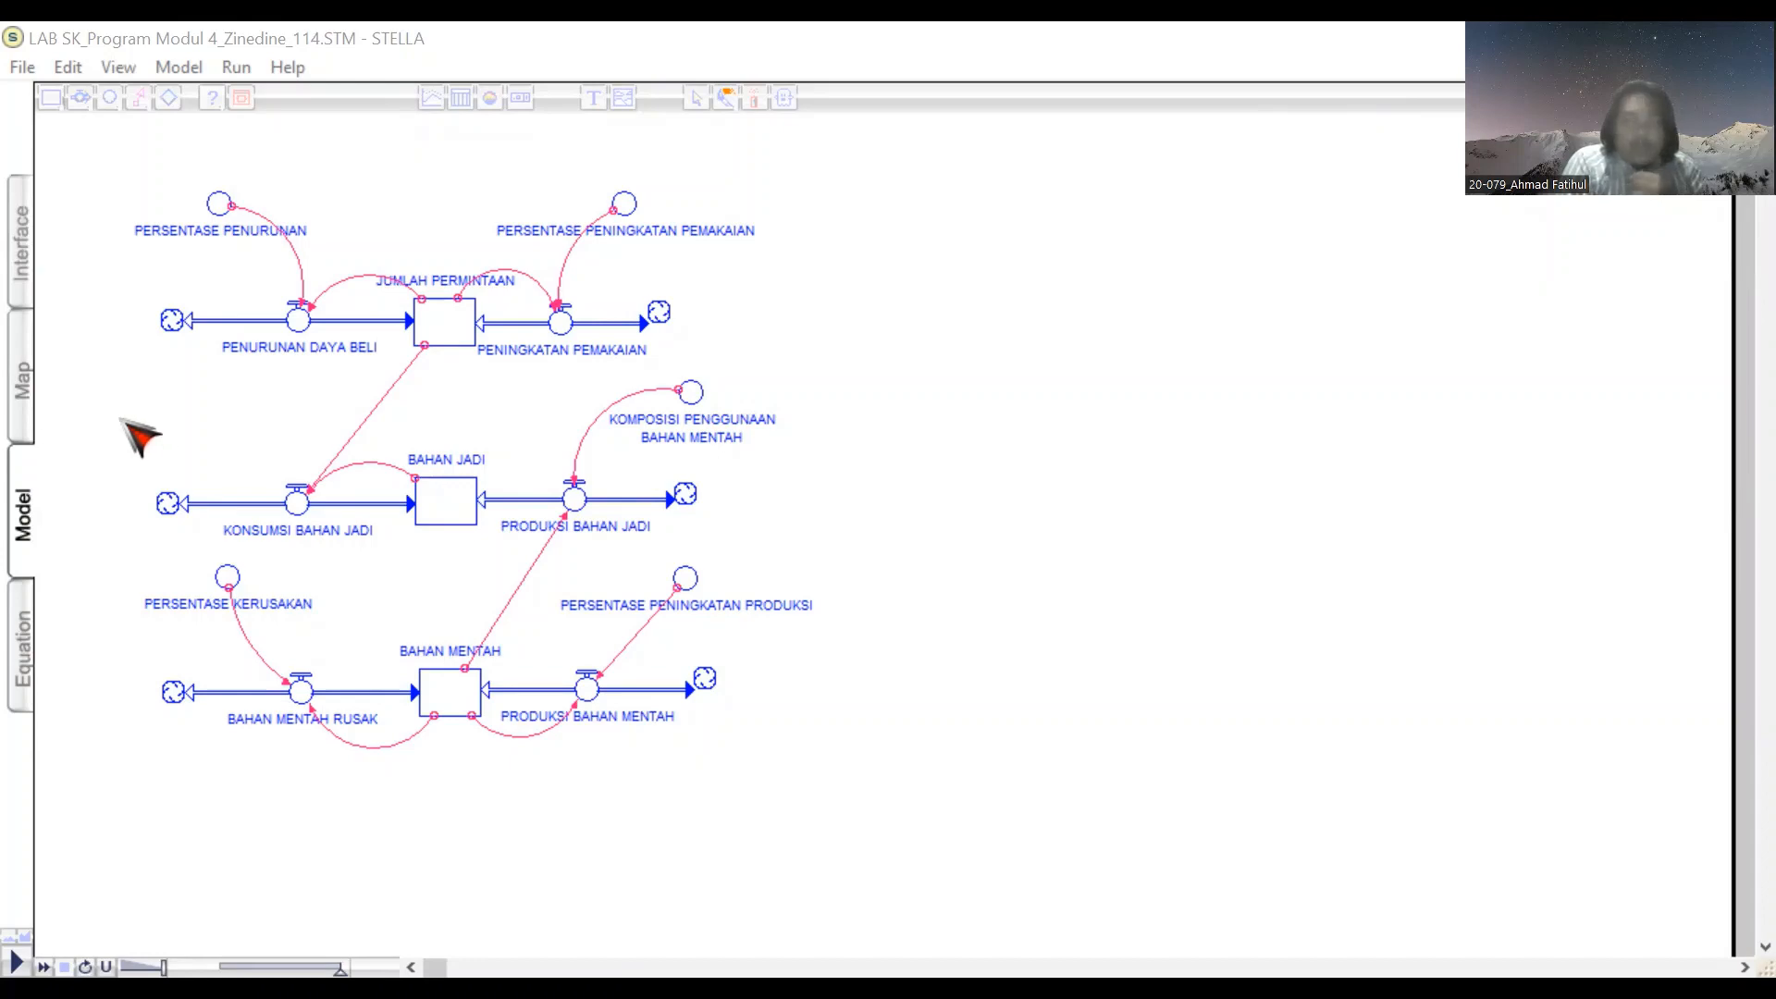
# Step: Switch to the Map view and add a stock named RUMPUT beneath the BAHAN MENTAH stock
pyautogui.click(35, 379)
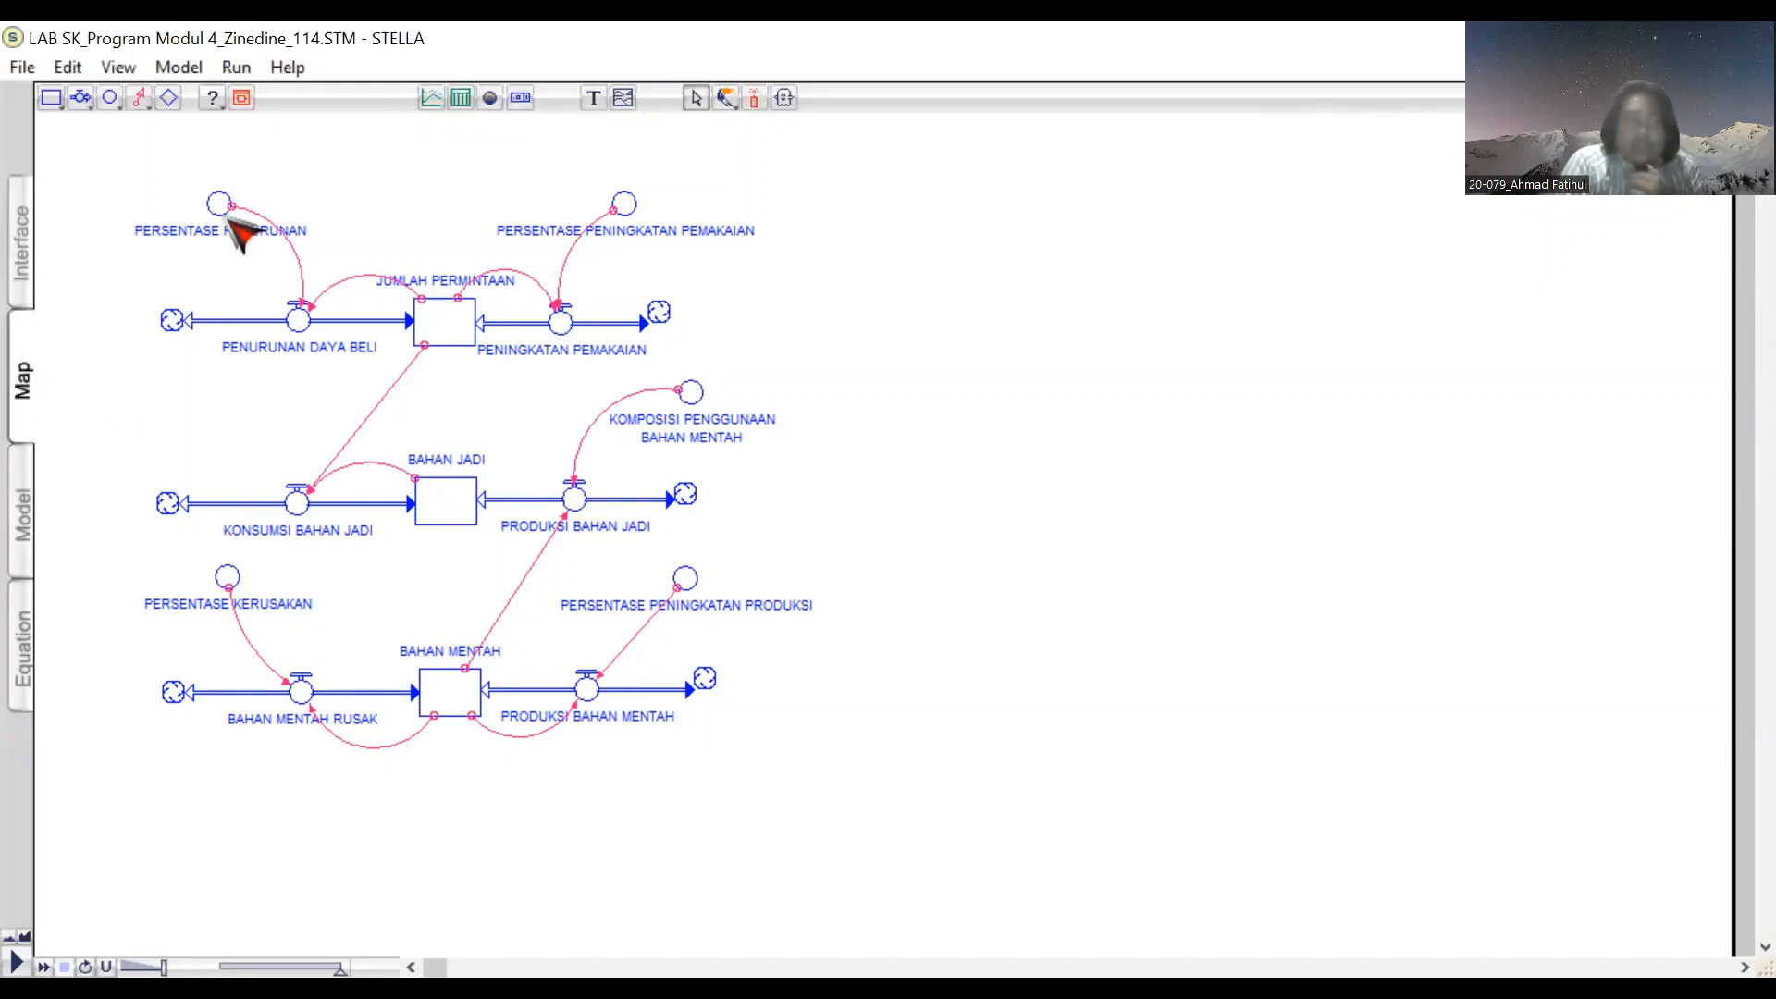
pyautogui.click(57, 101)
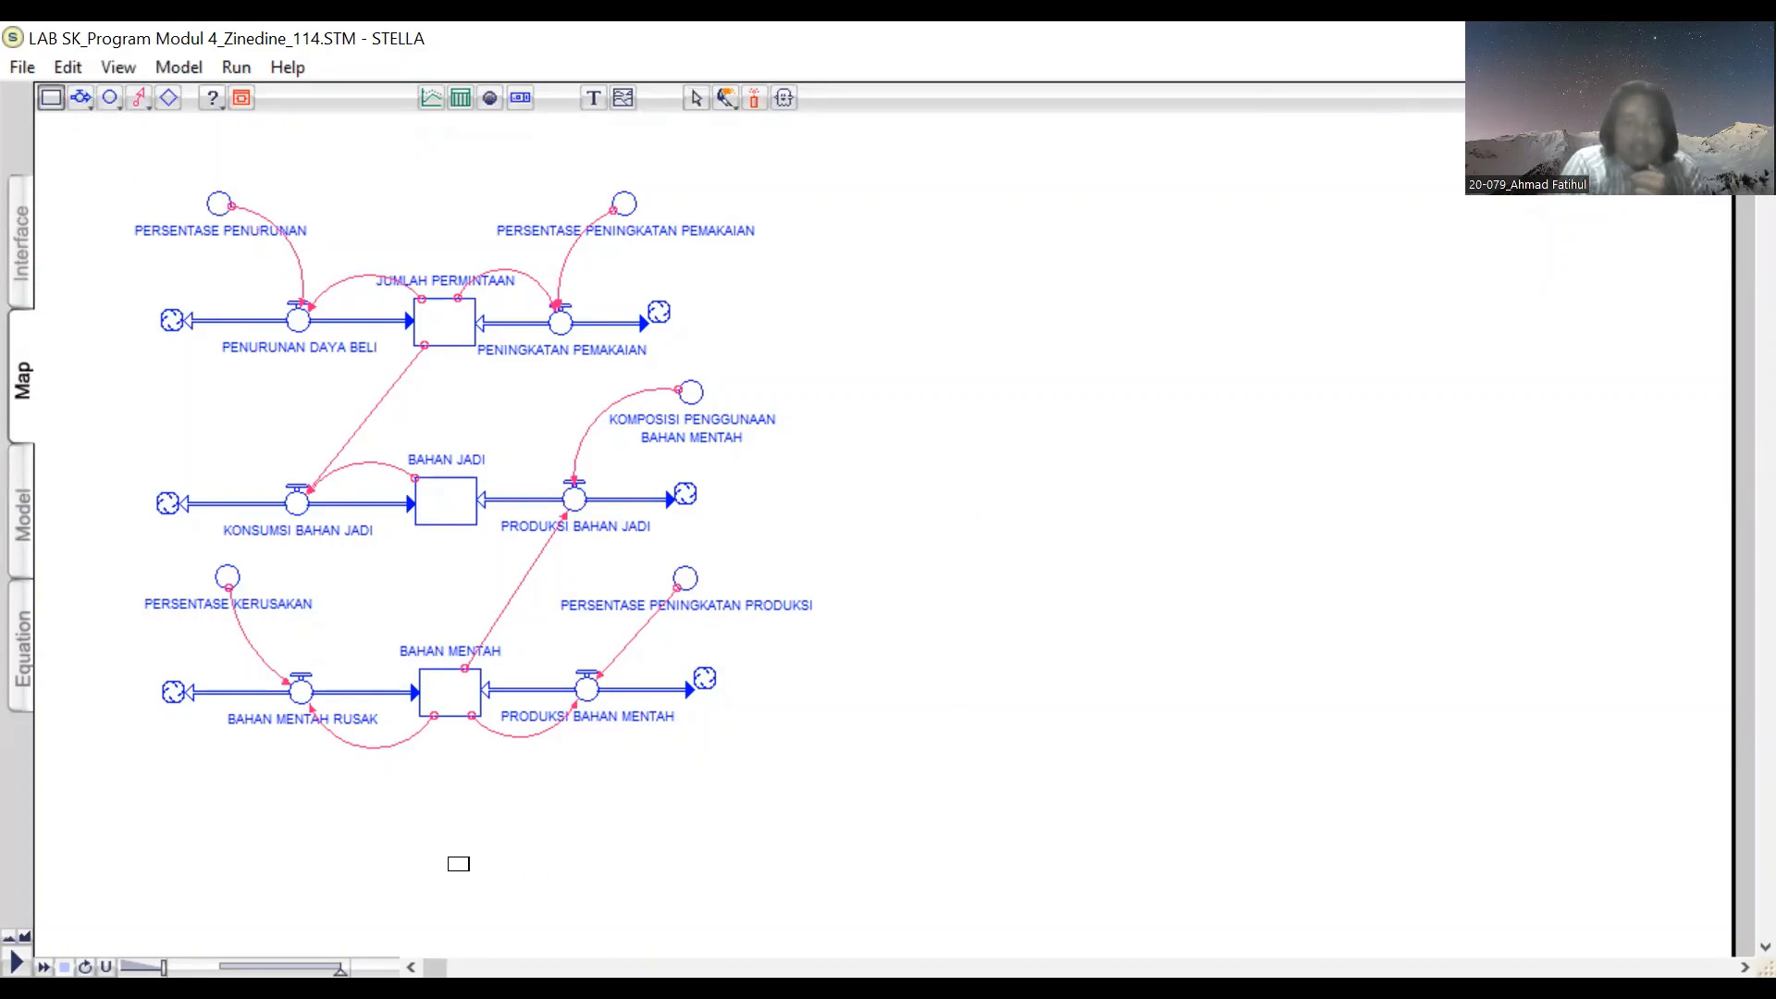
pyautogui.click(457, 864)
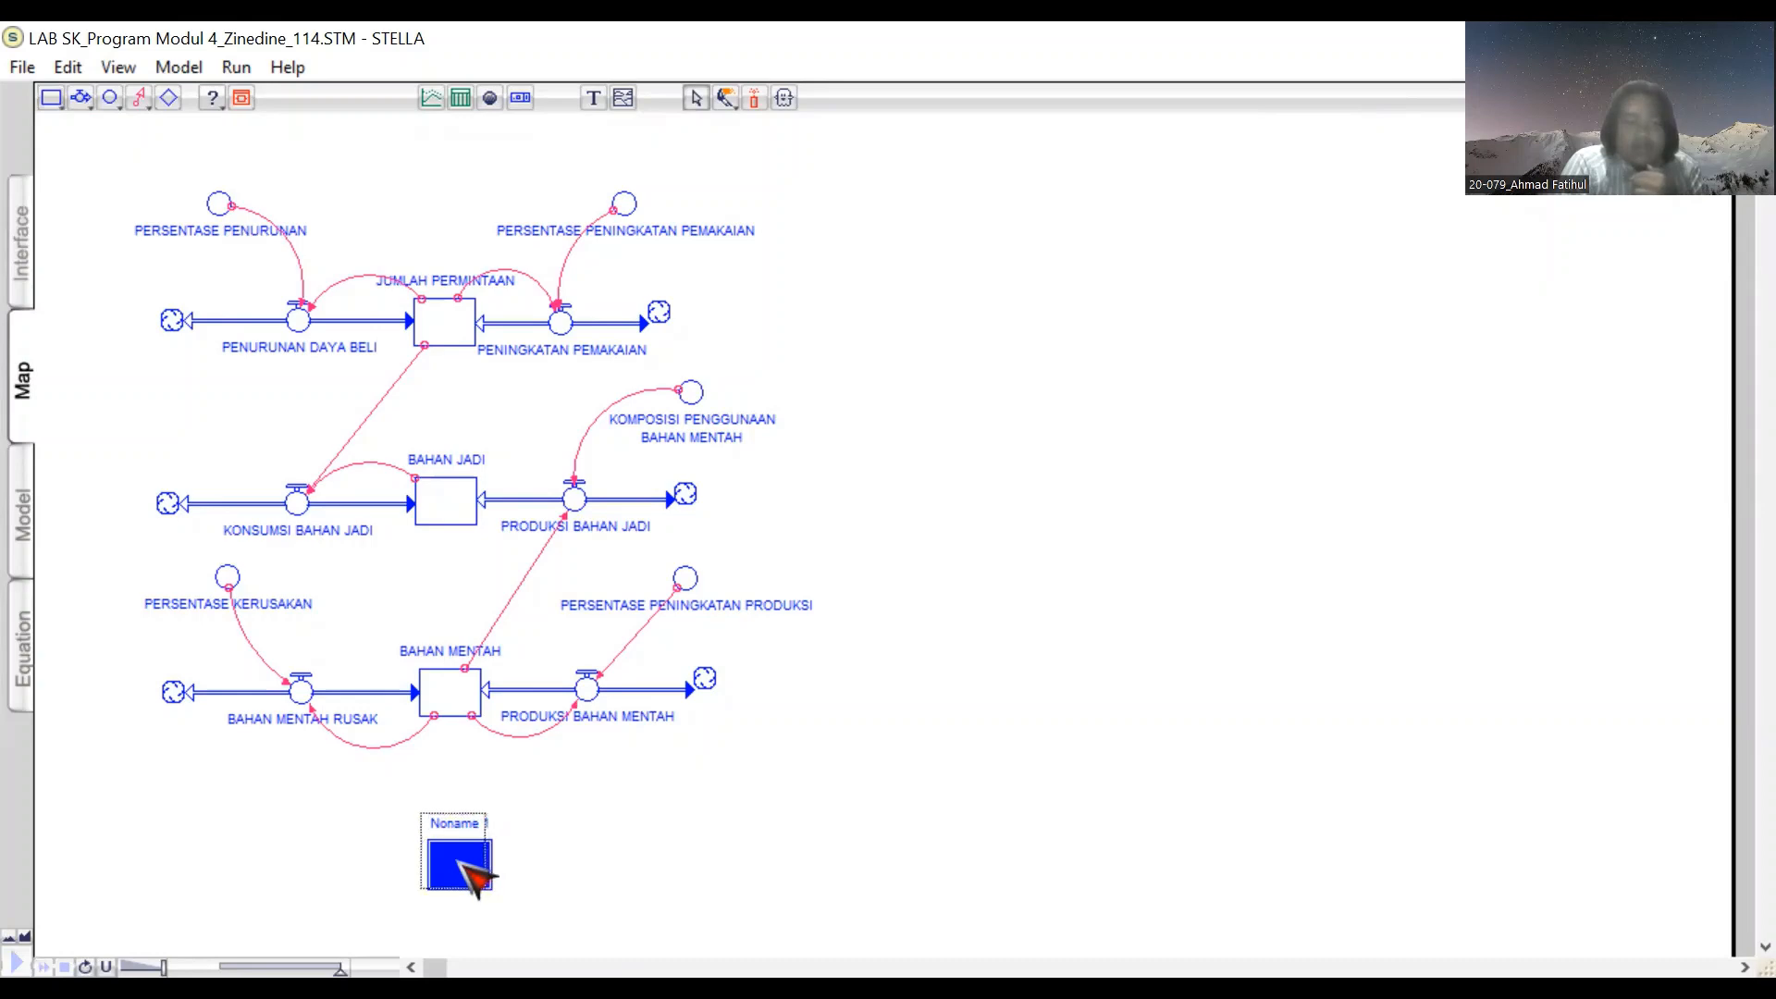
pyautogui.click(448, 821)
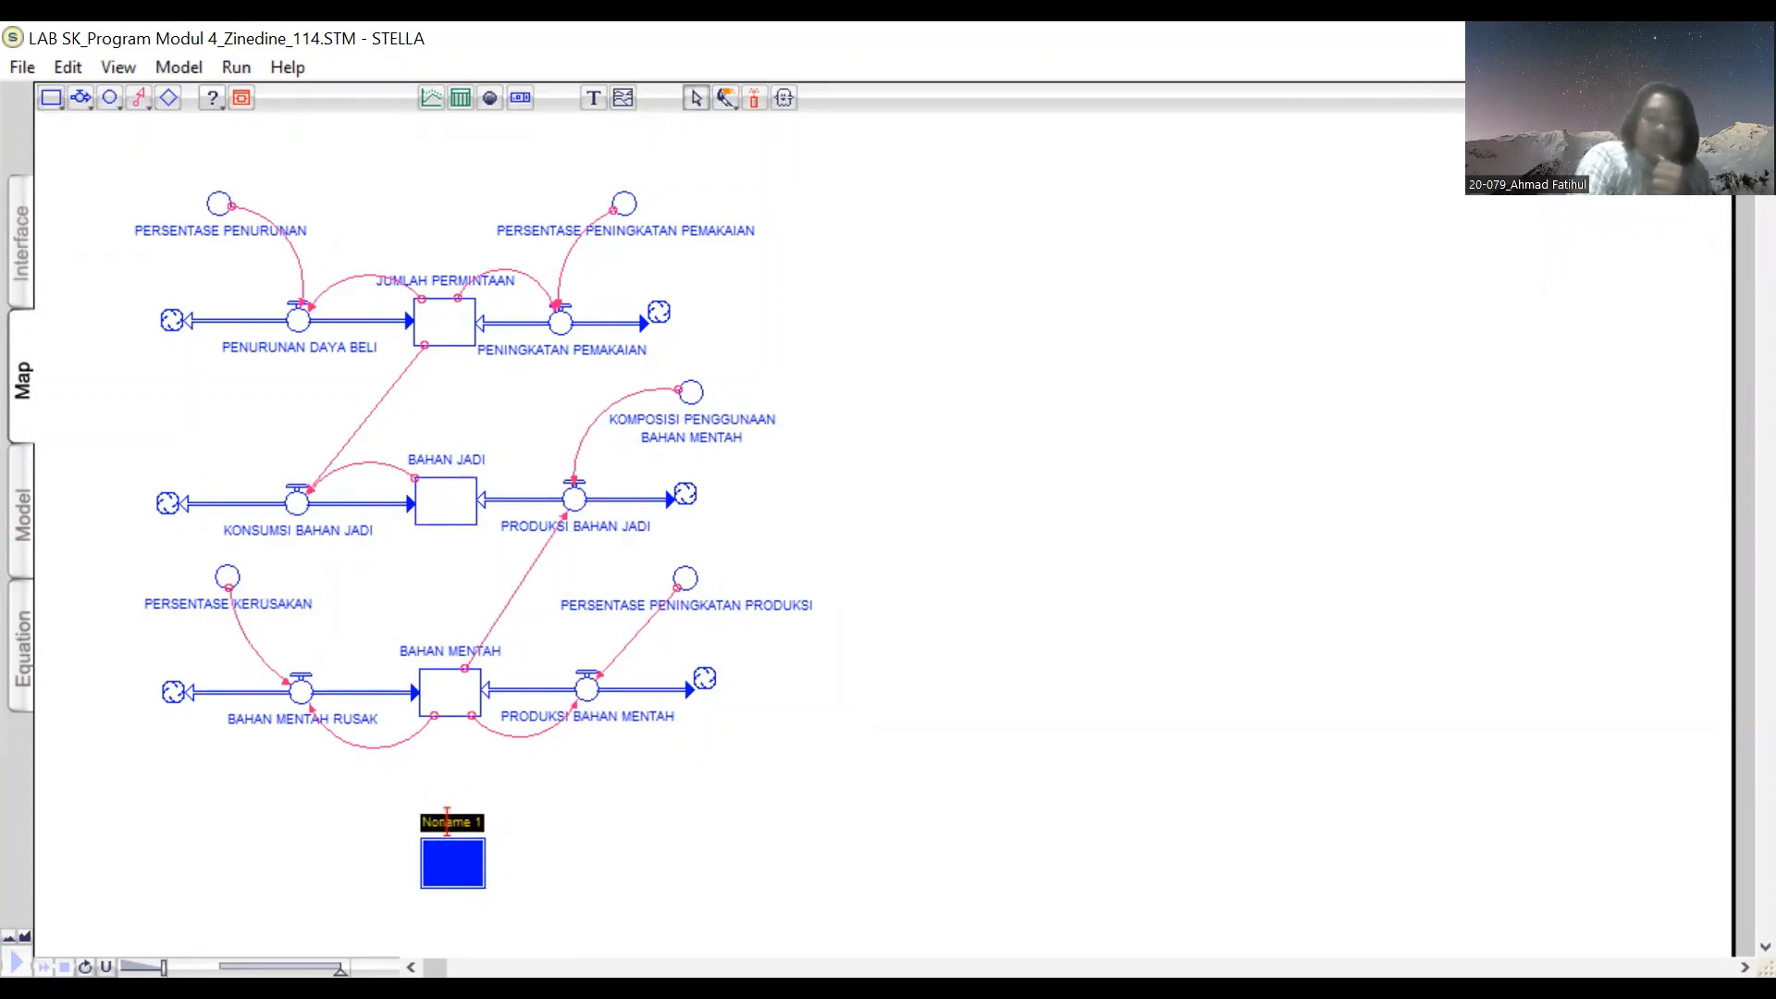
pyautogui.press('BackSpace')
pyautogui.write('R')
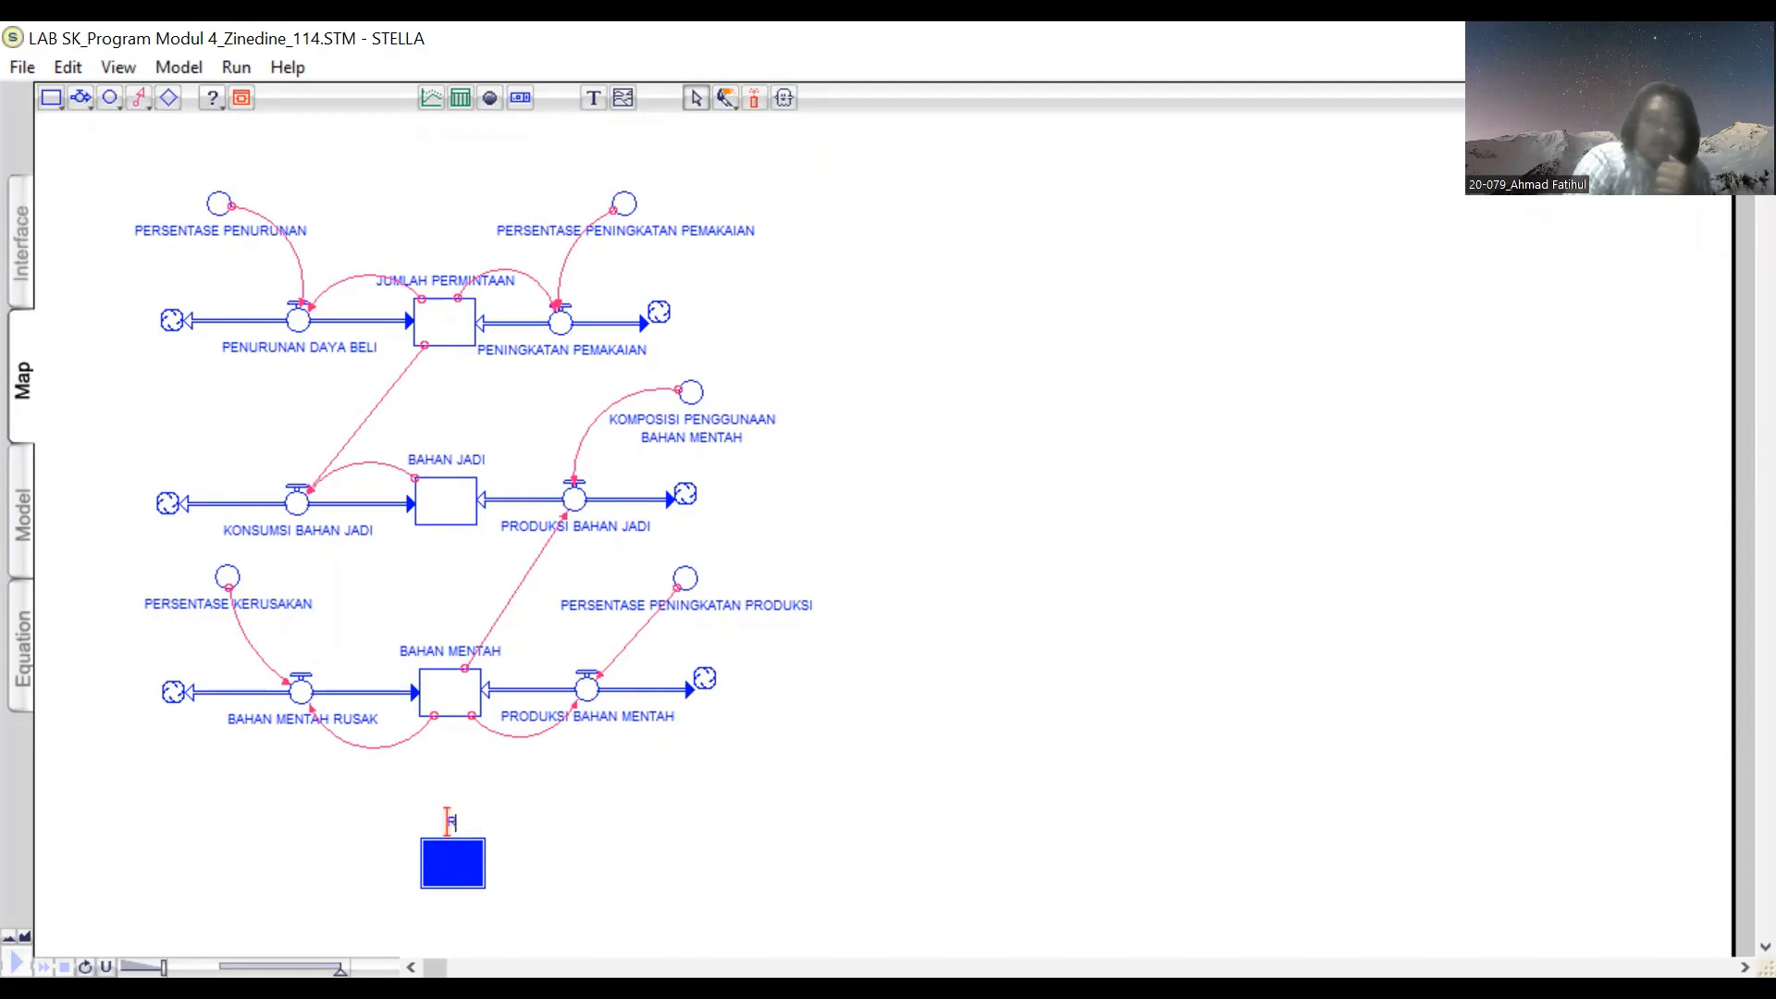
pyautogui.write('UMPUT')
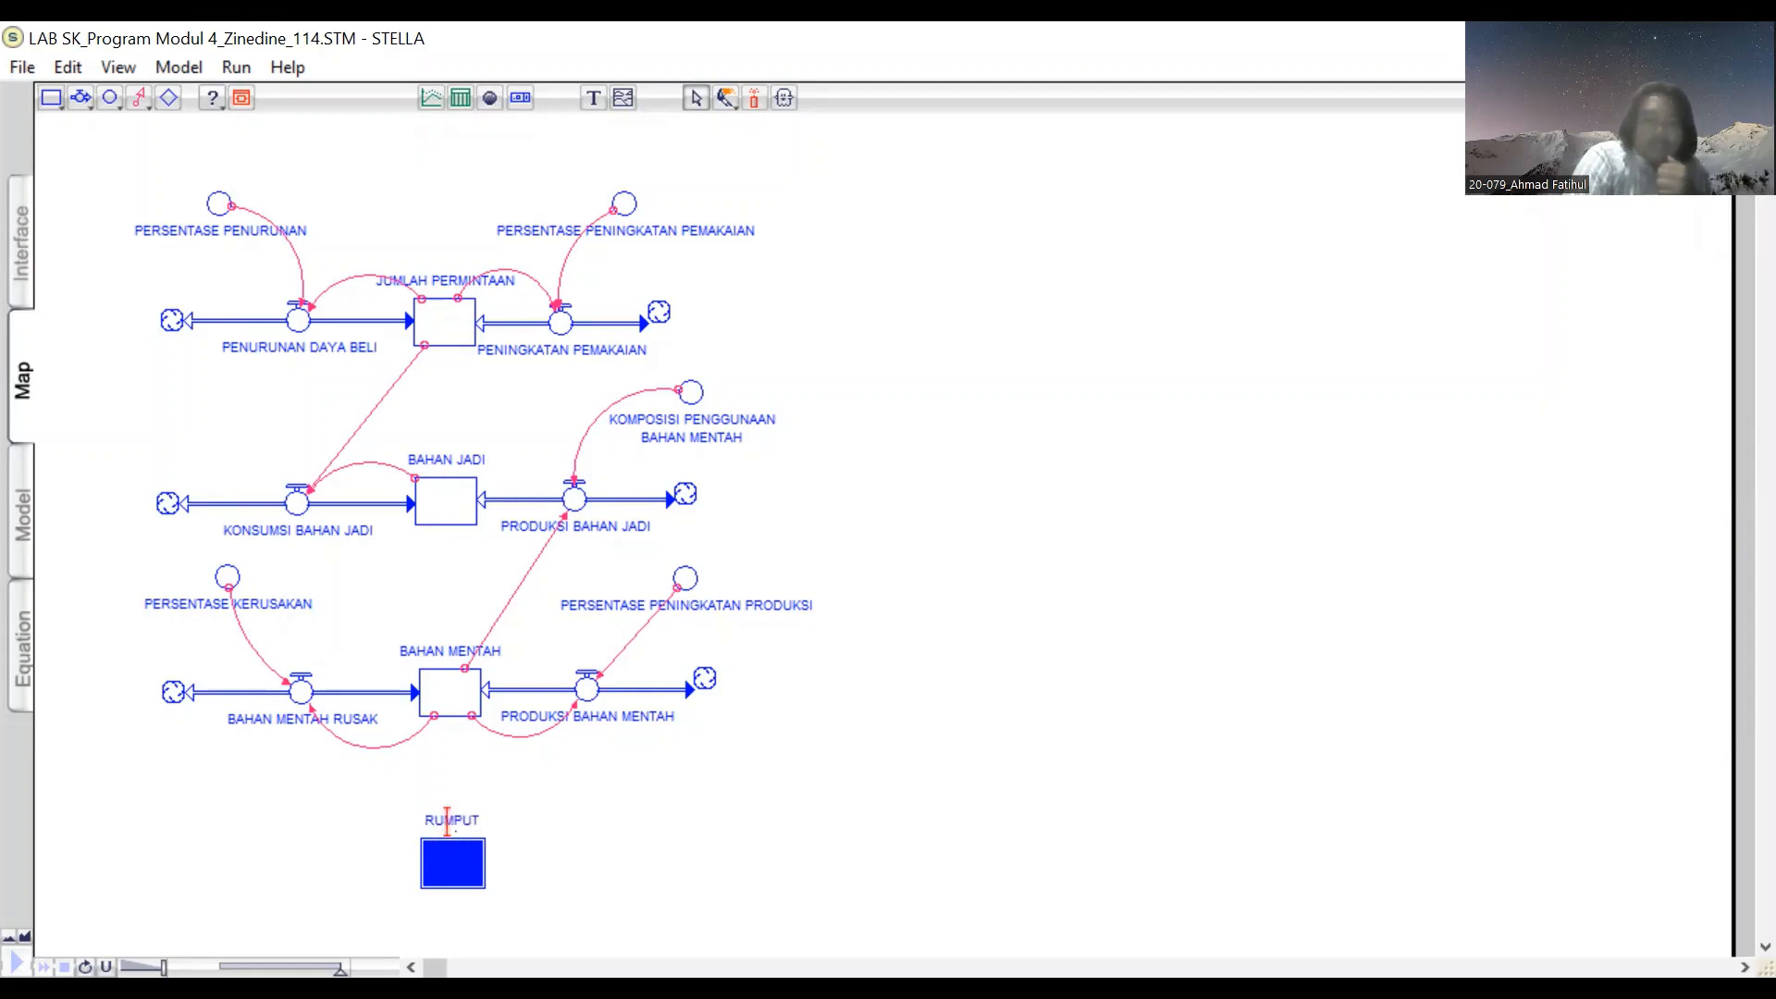
pyautogui.click(372, 814)
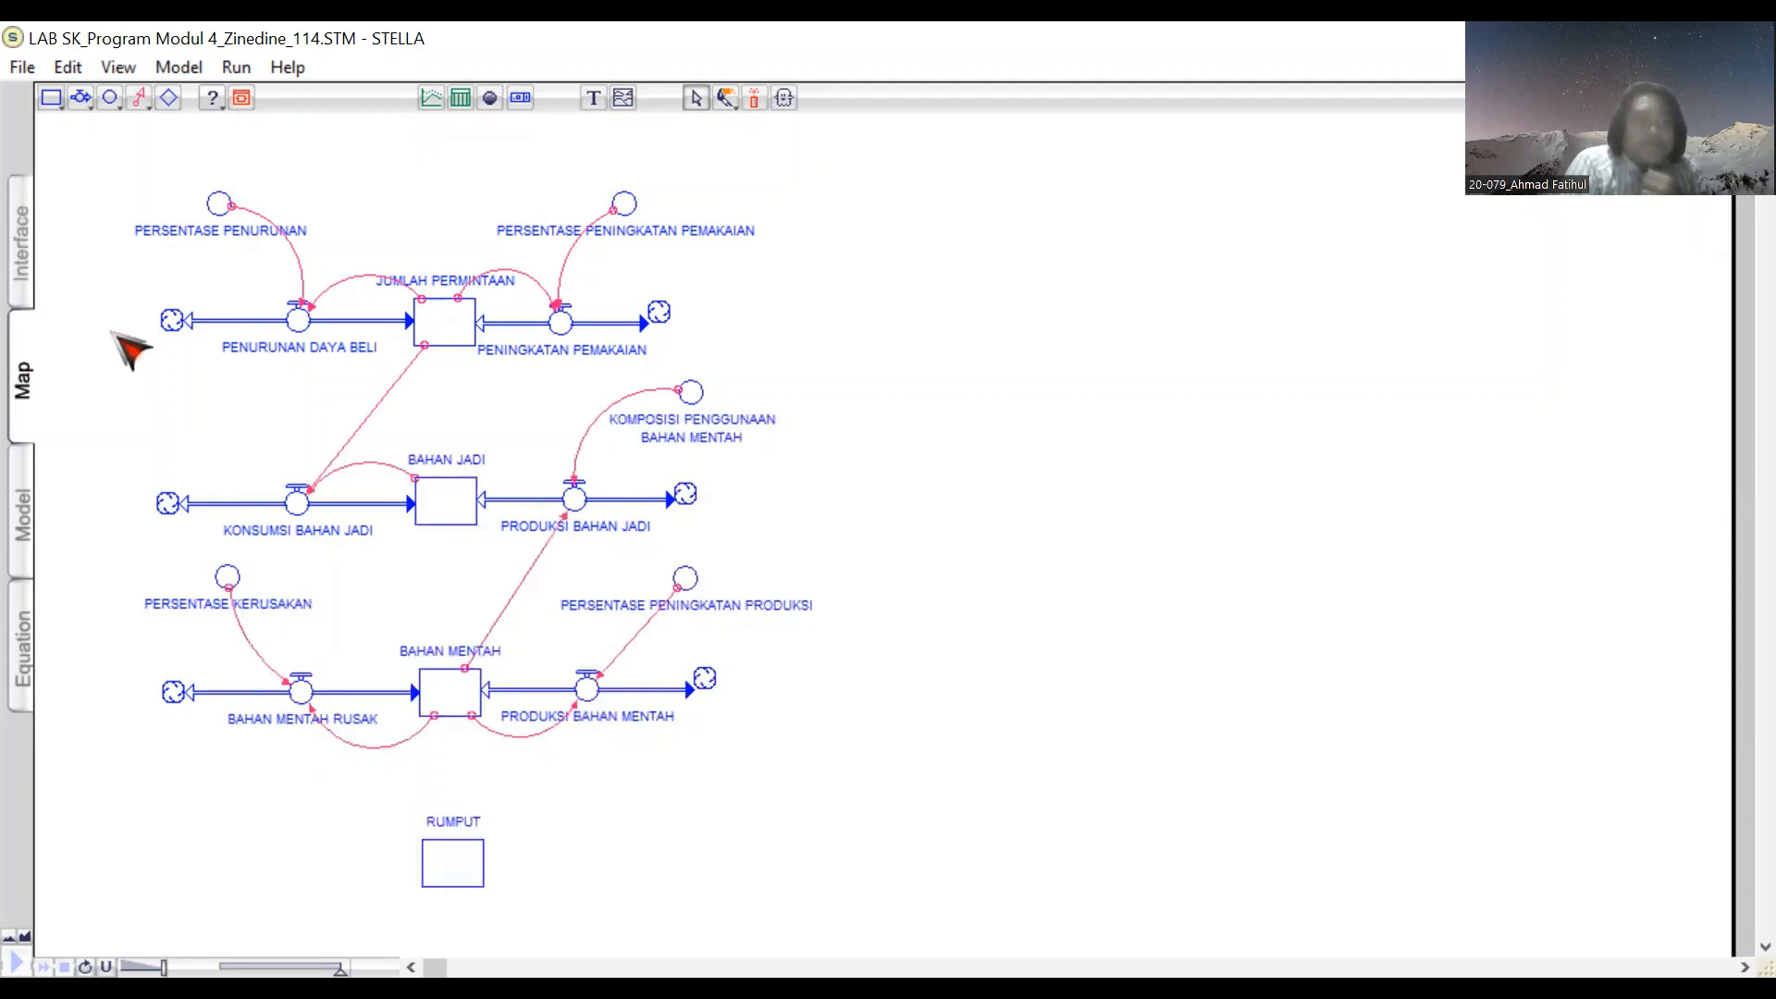
# Step: Draw one flow from a cloud into the RUMPUT stock and another from RUMPUT out to a cloud
pyautogui.click(81, 97)
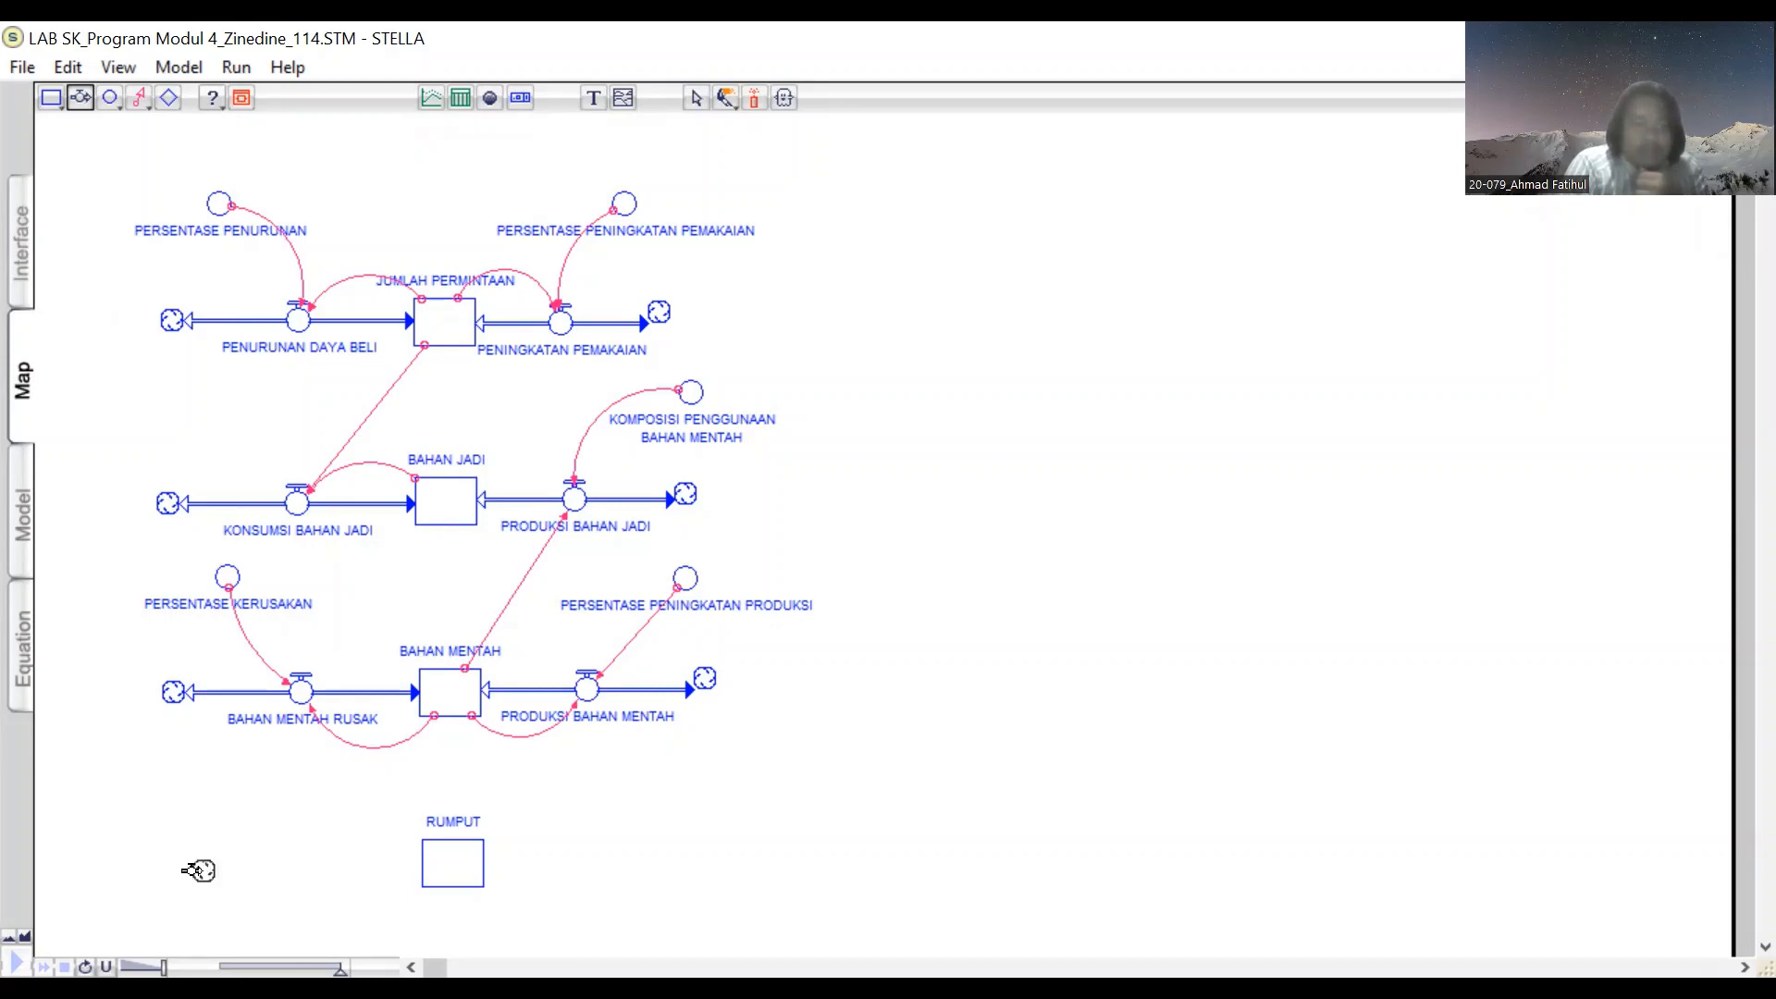
pyautogui.moveTo(198, 870); pyautogui.dragTo(425, 869)
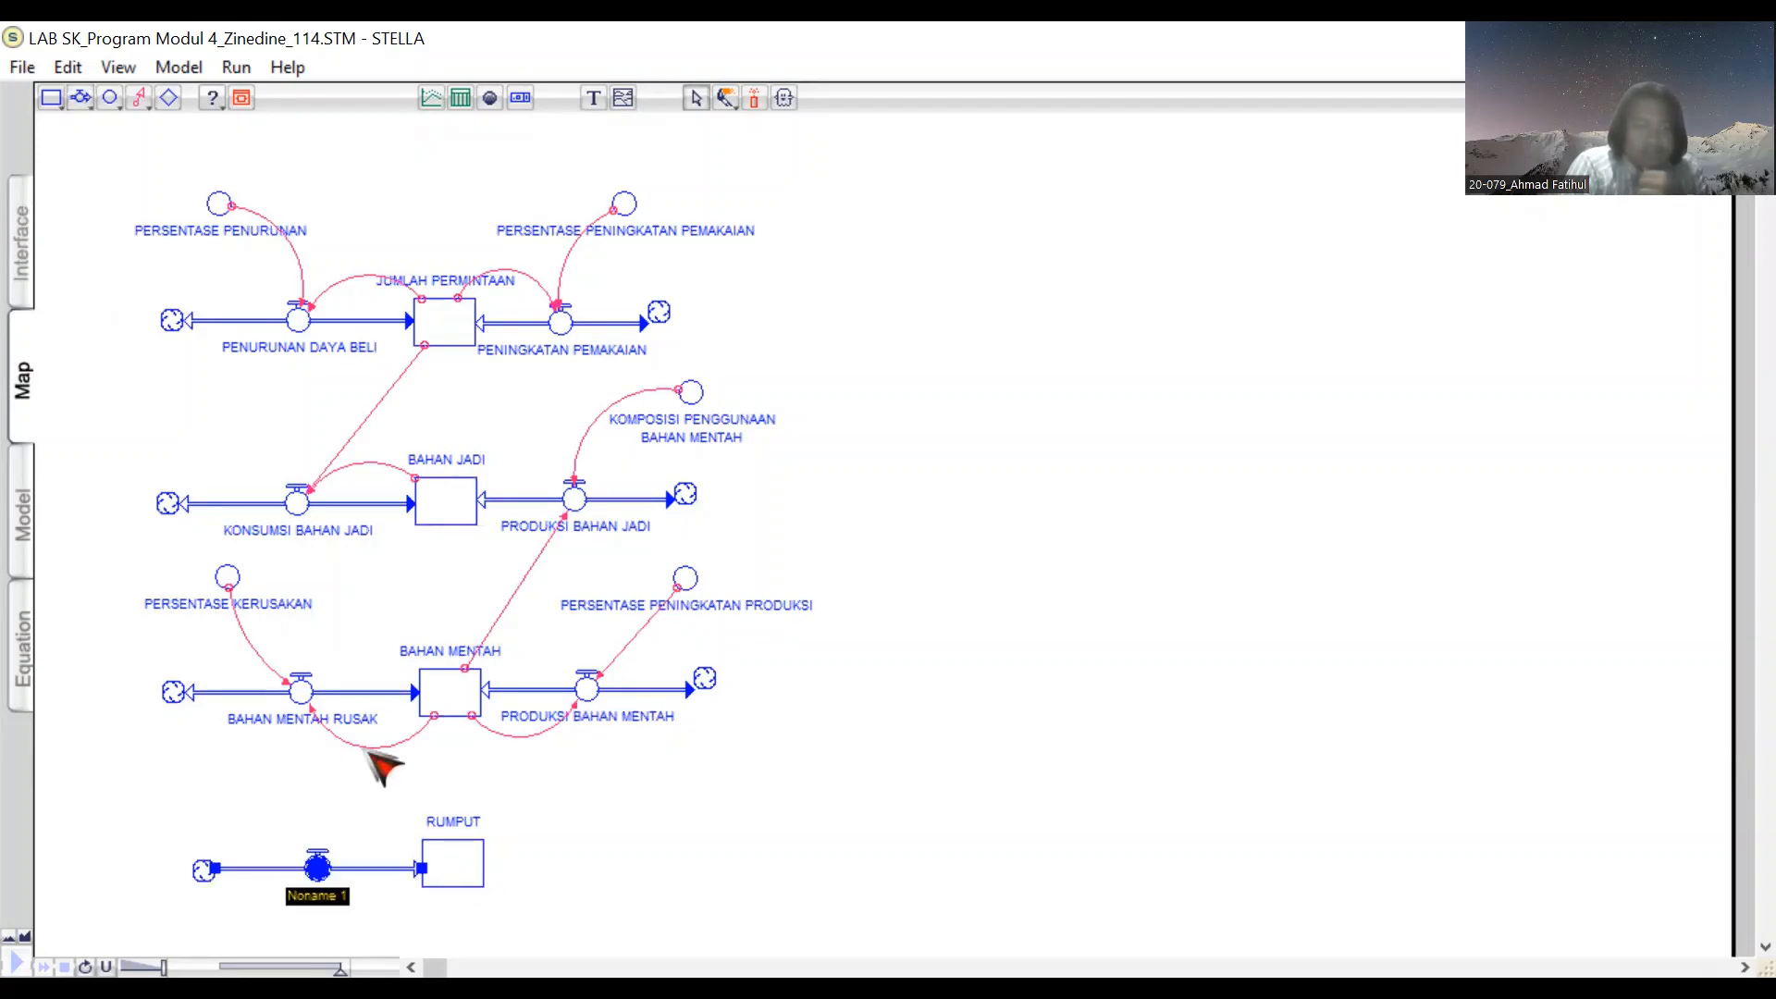
pyautogui.click(80, 97)
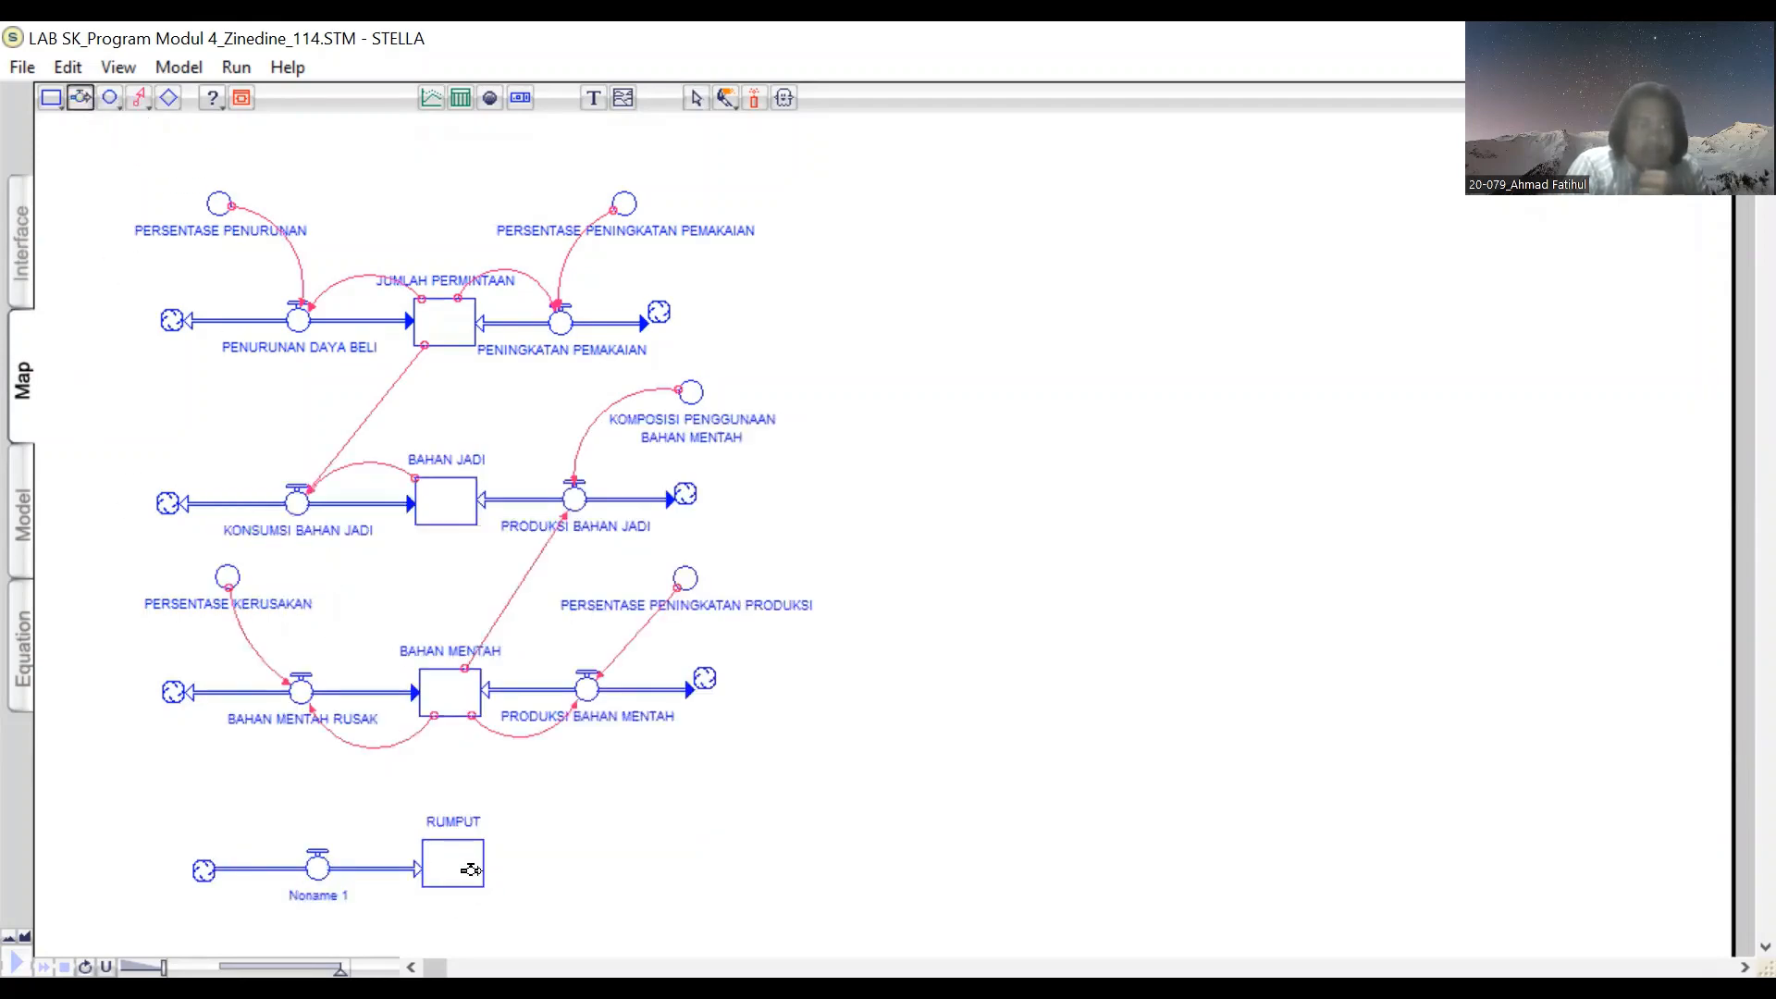
pyautogui.moveTo(471, 868); pyautogui.dragTo(707, 870)
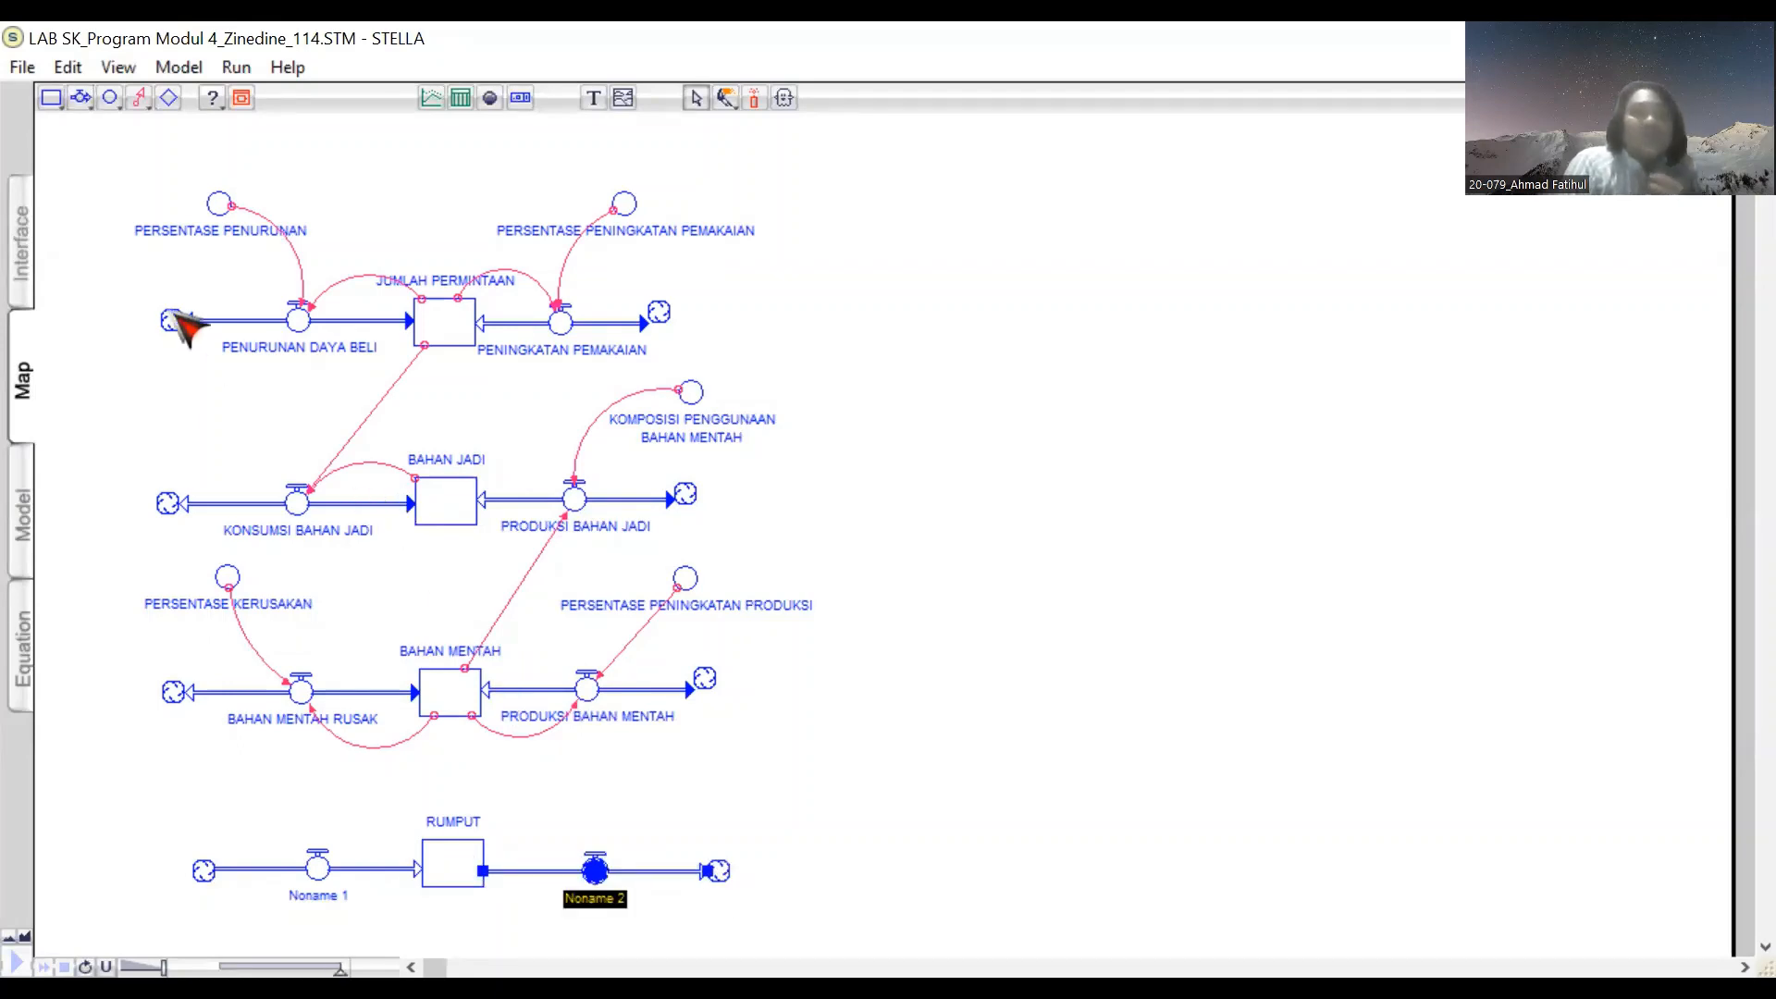
# Step: Place two converters, one above the source cloud of RUMPUT's inflow and one above the end cloud of its outflow
pyautogui.click(112, 98)
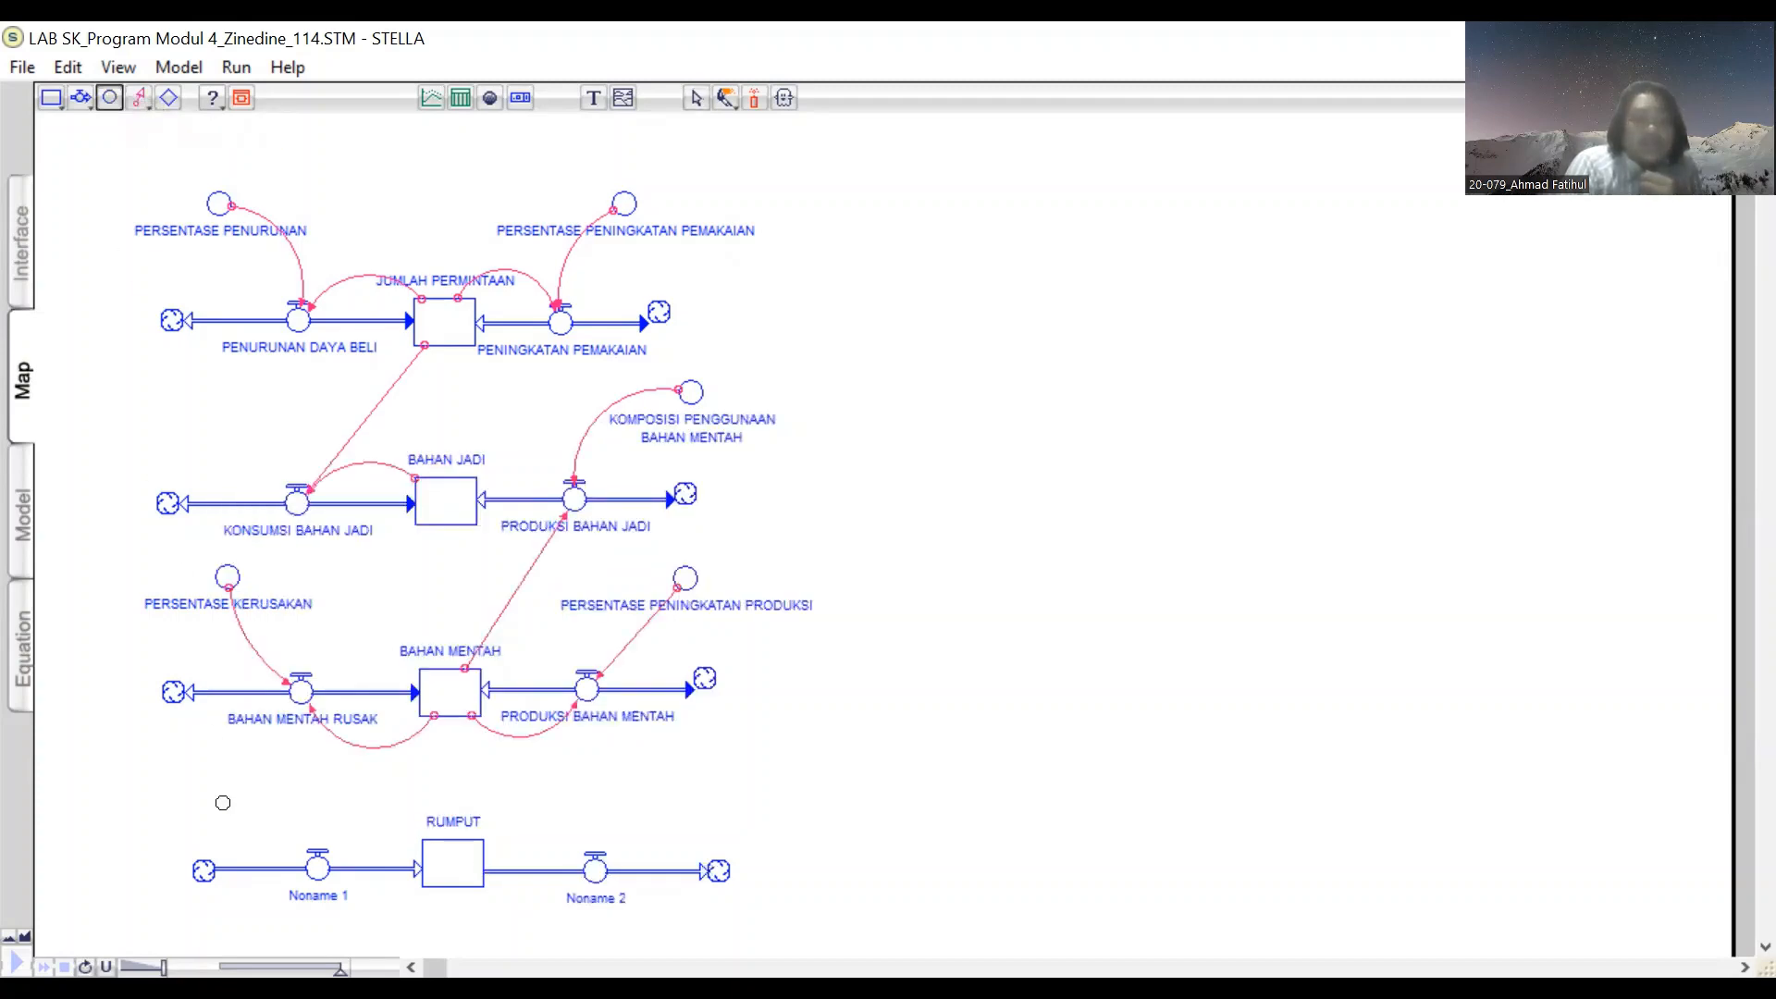
pyautogui.click(140, 803)
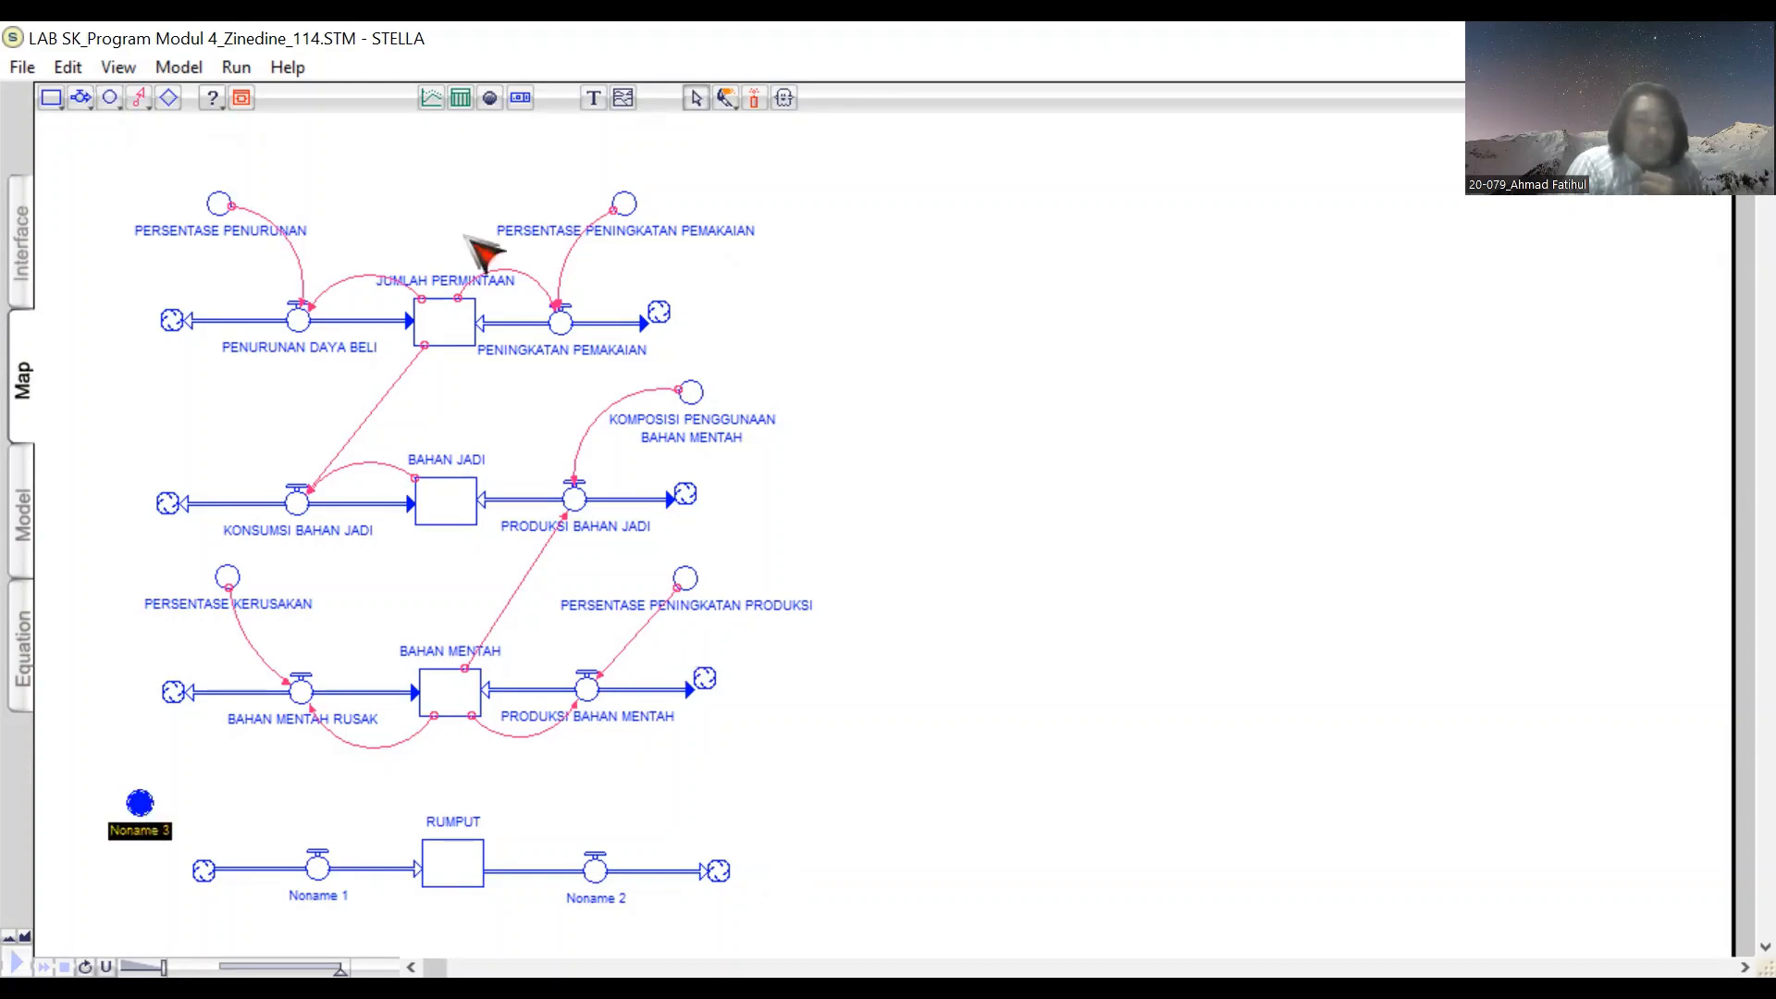
pyautogui.click(111, 98)
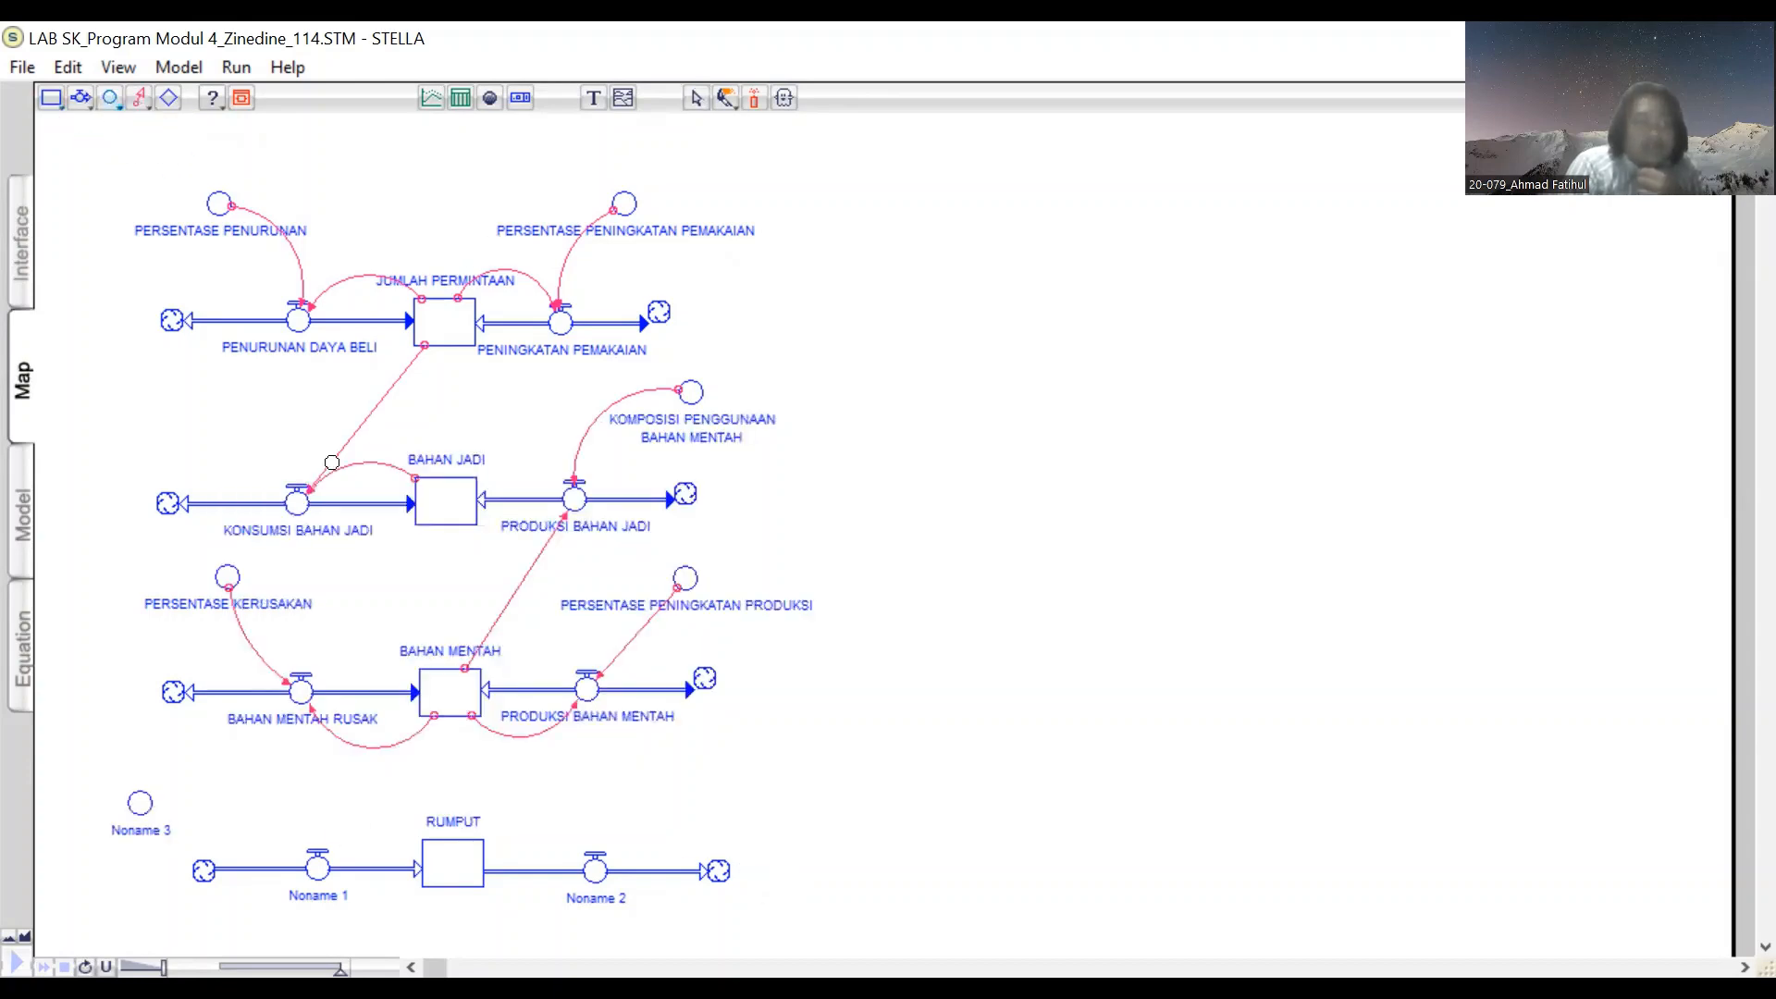
pyautogui.click(793, 805)
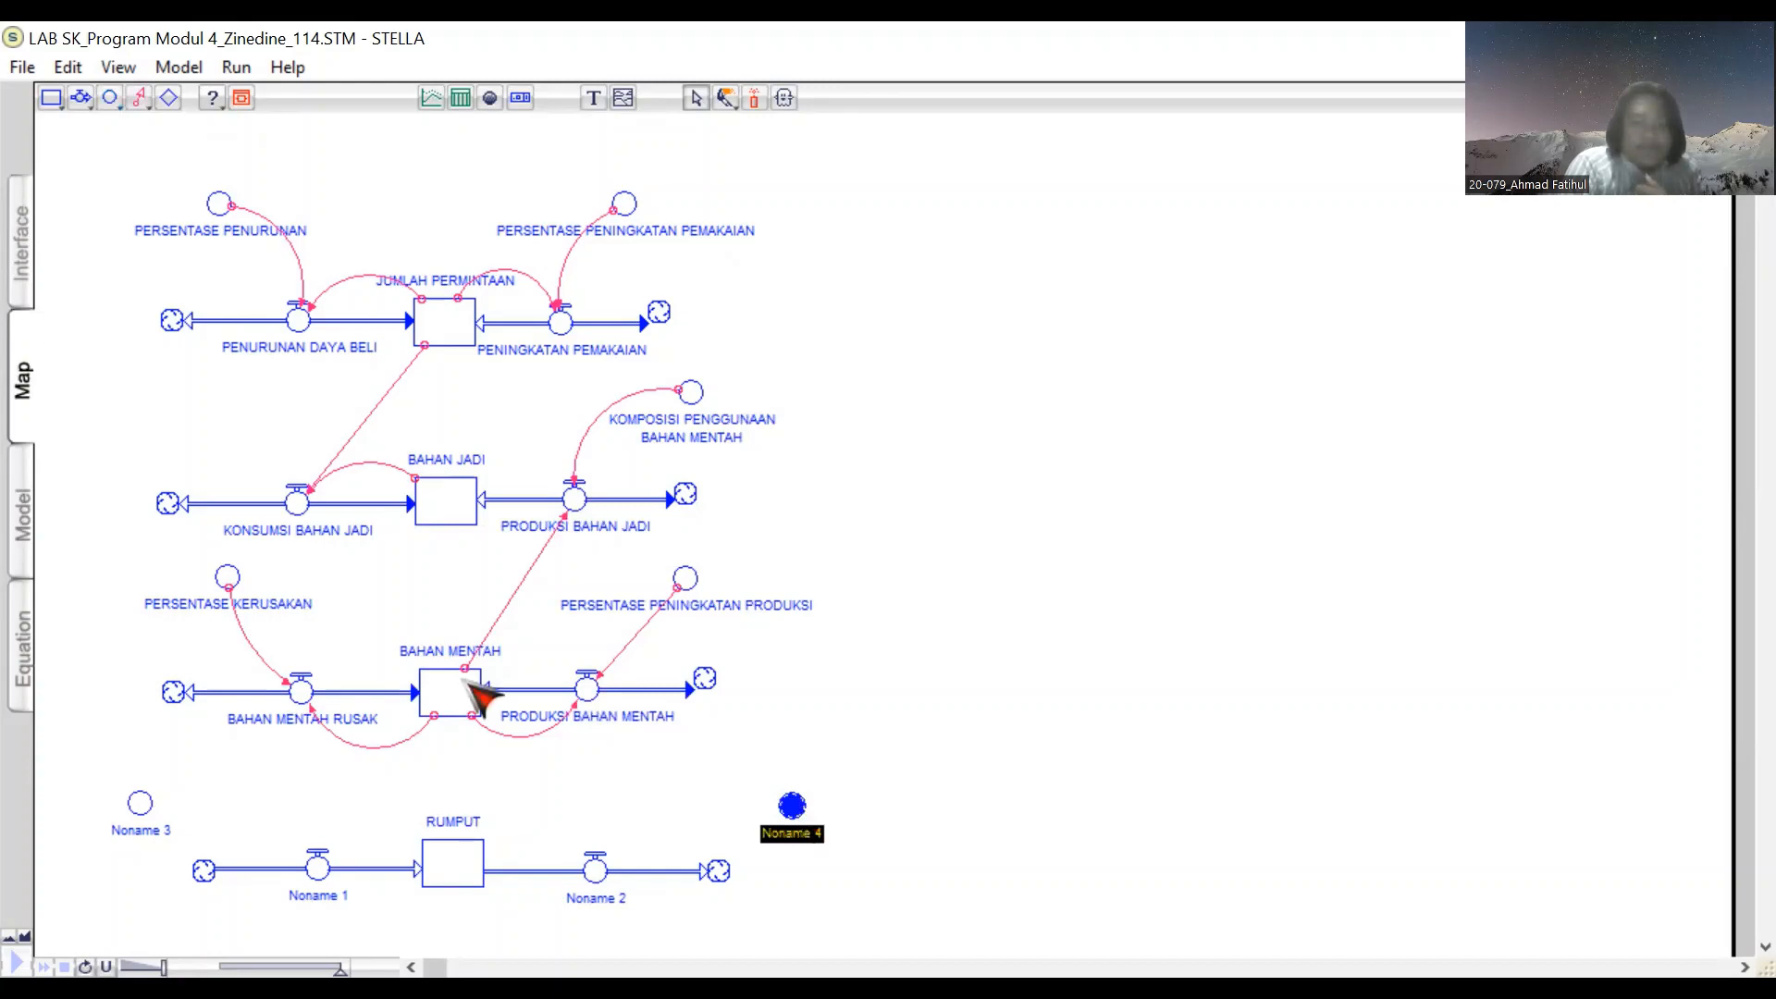
# Step: Name the converter near the inflow's source cloud GAGAL
pyautogui.click(151, 831)
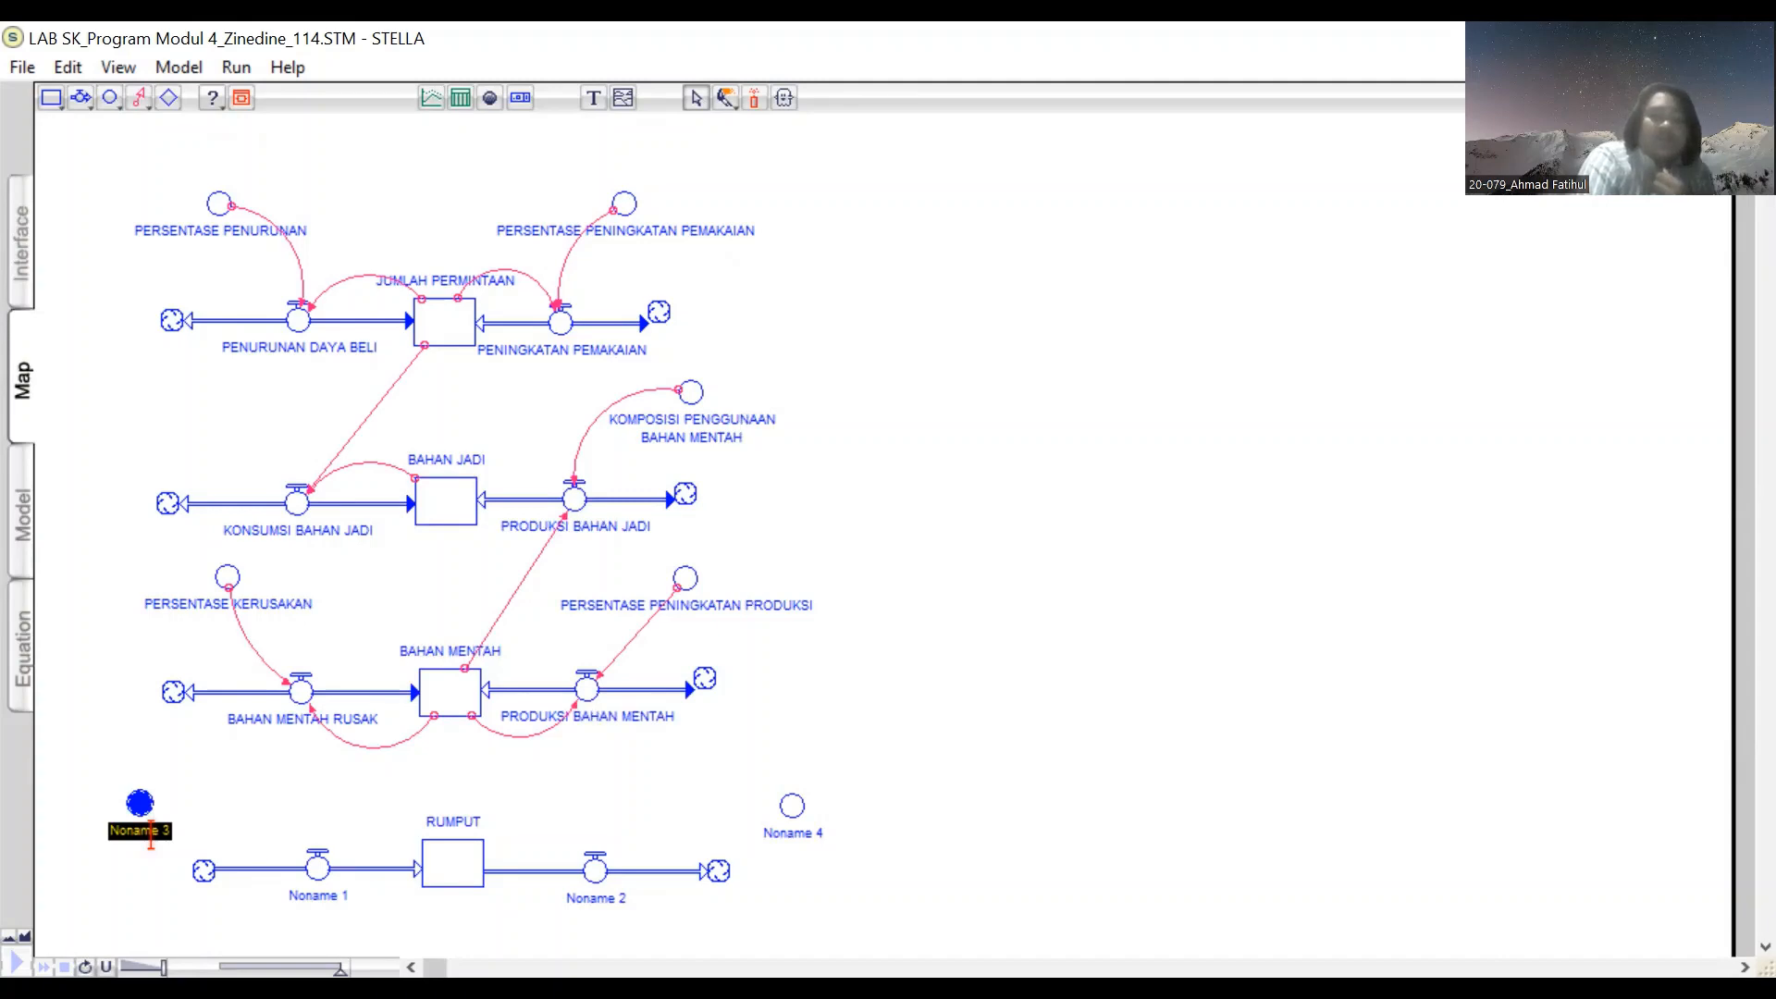
pyautogui.write('GAGAL')
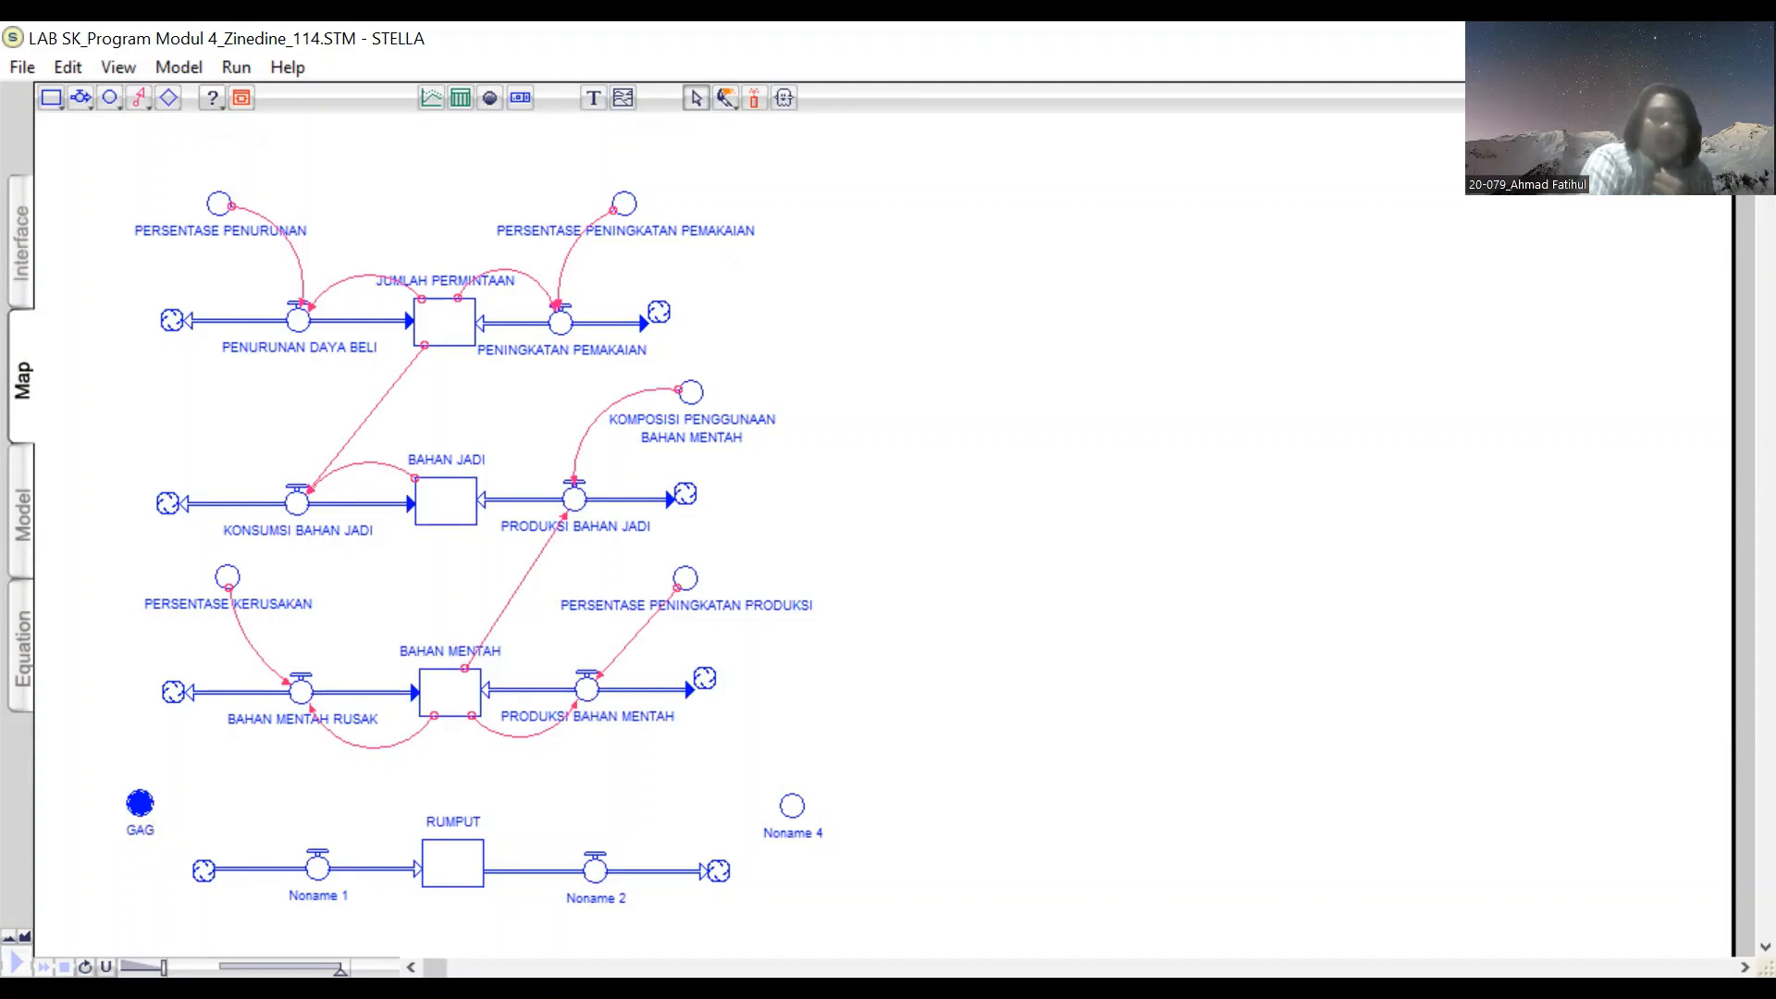
pyautogui.press('Return')
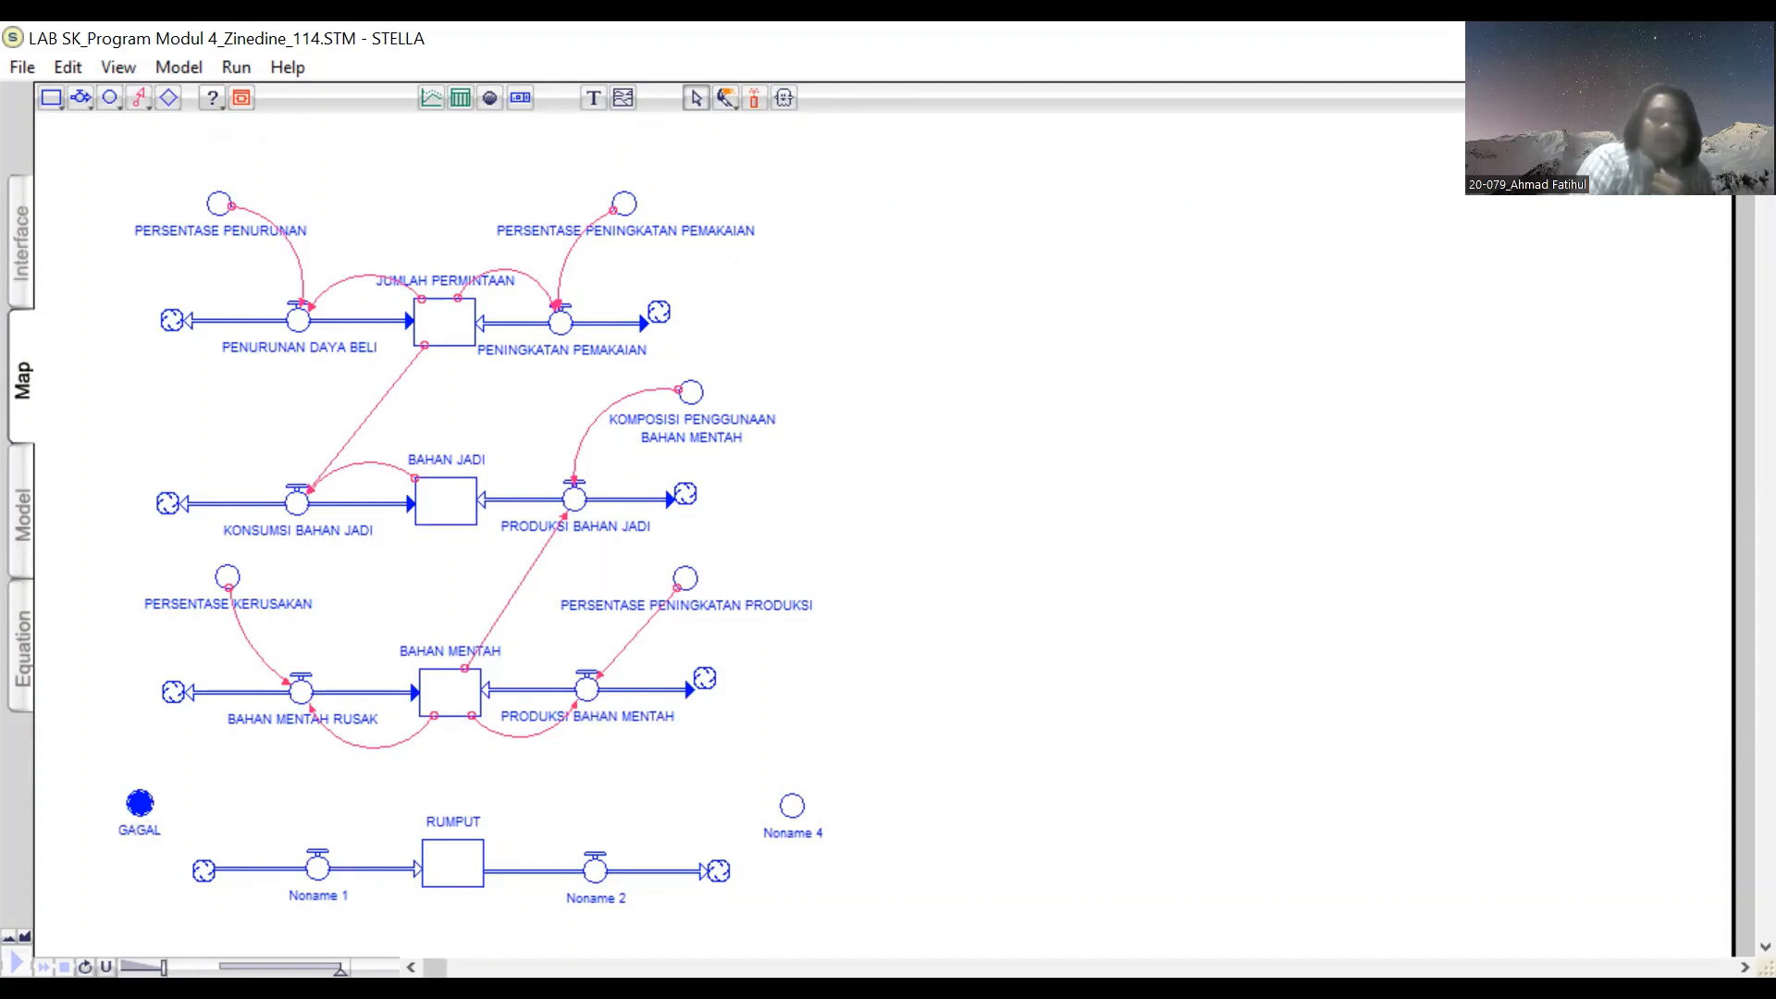
# Step: Name the converter near the outflow's end cloud PENGAMBILAN
pyautogui.click(795, 834)
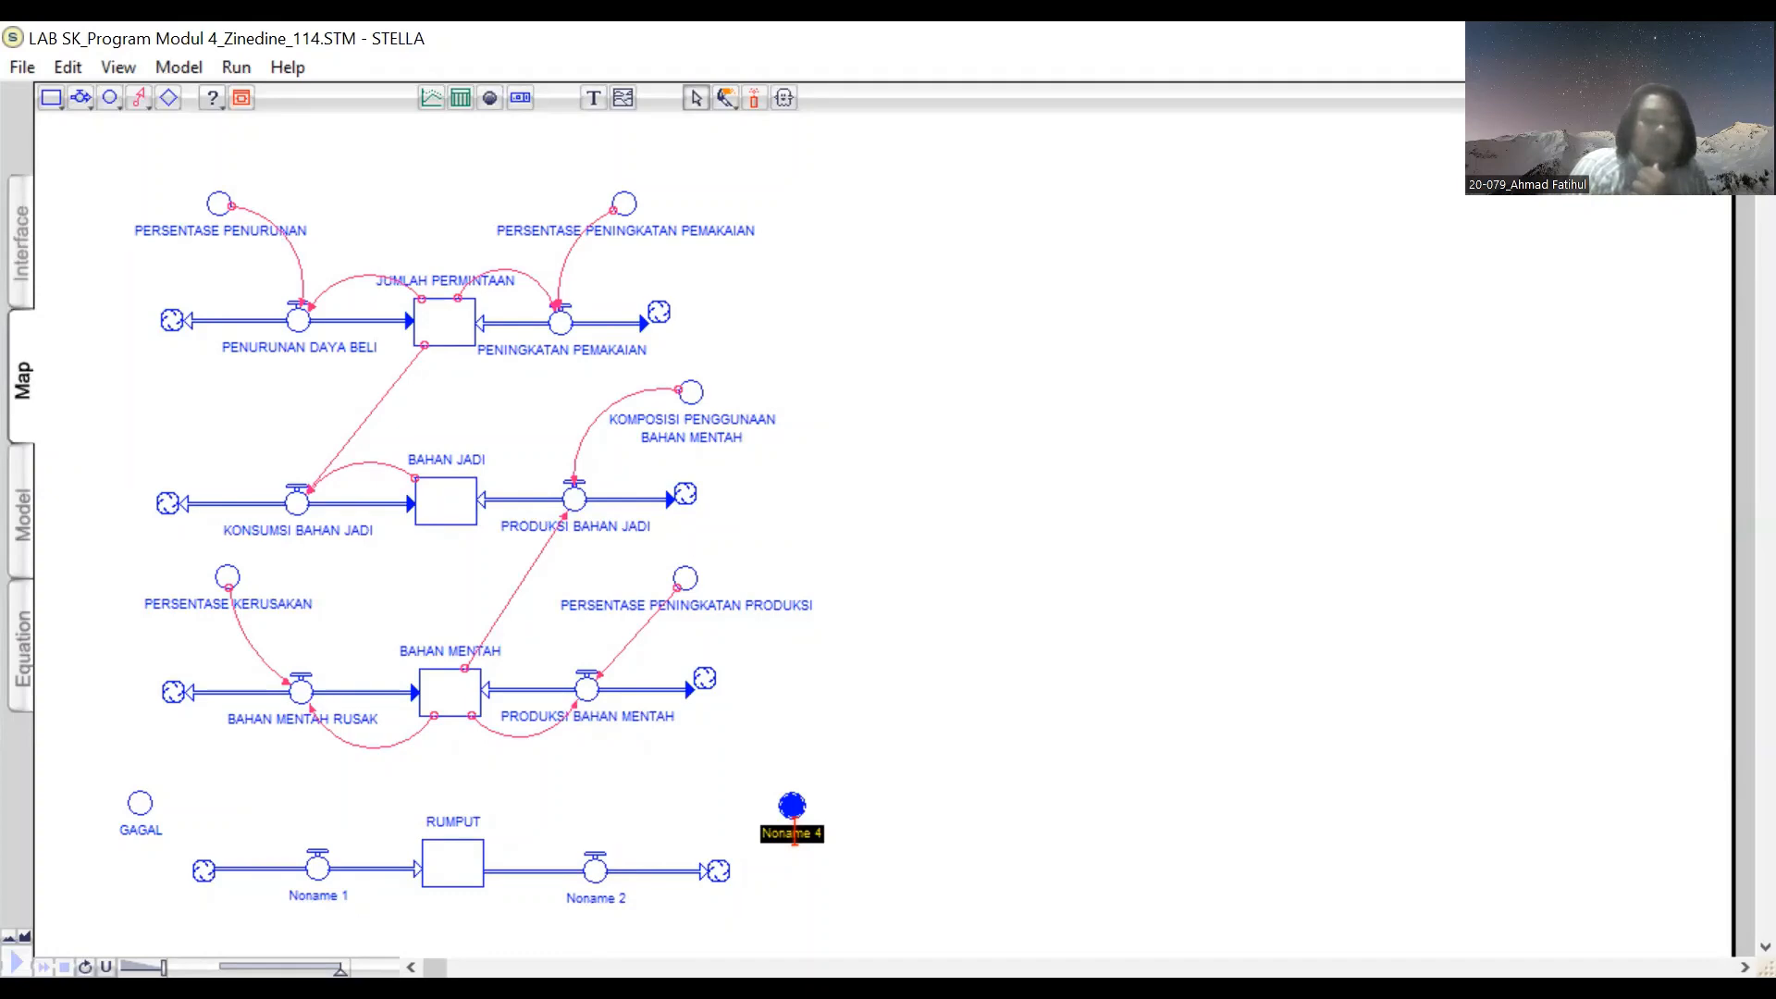
pyautogui.write('F')
pyautogui.write('EN')
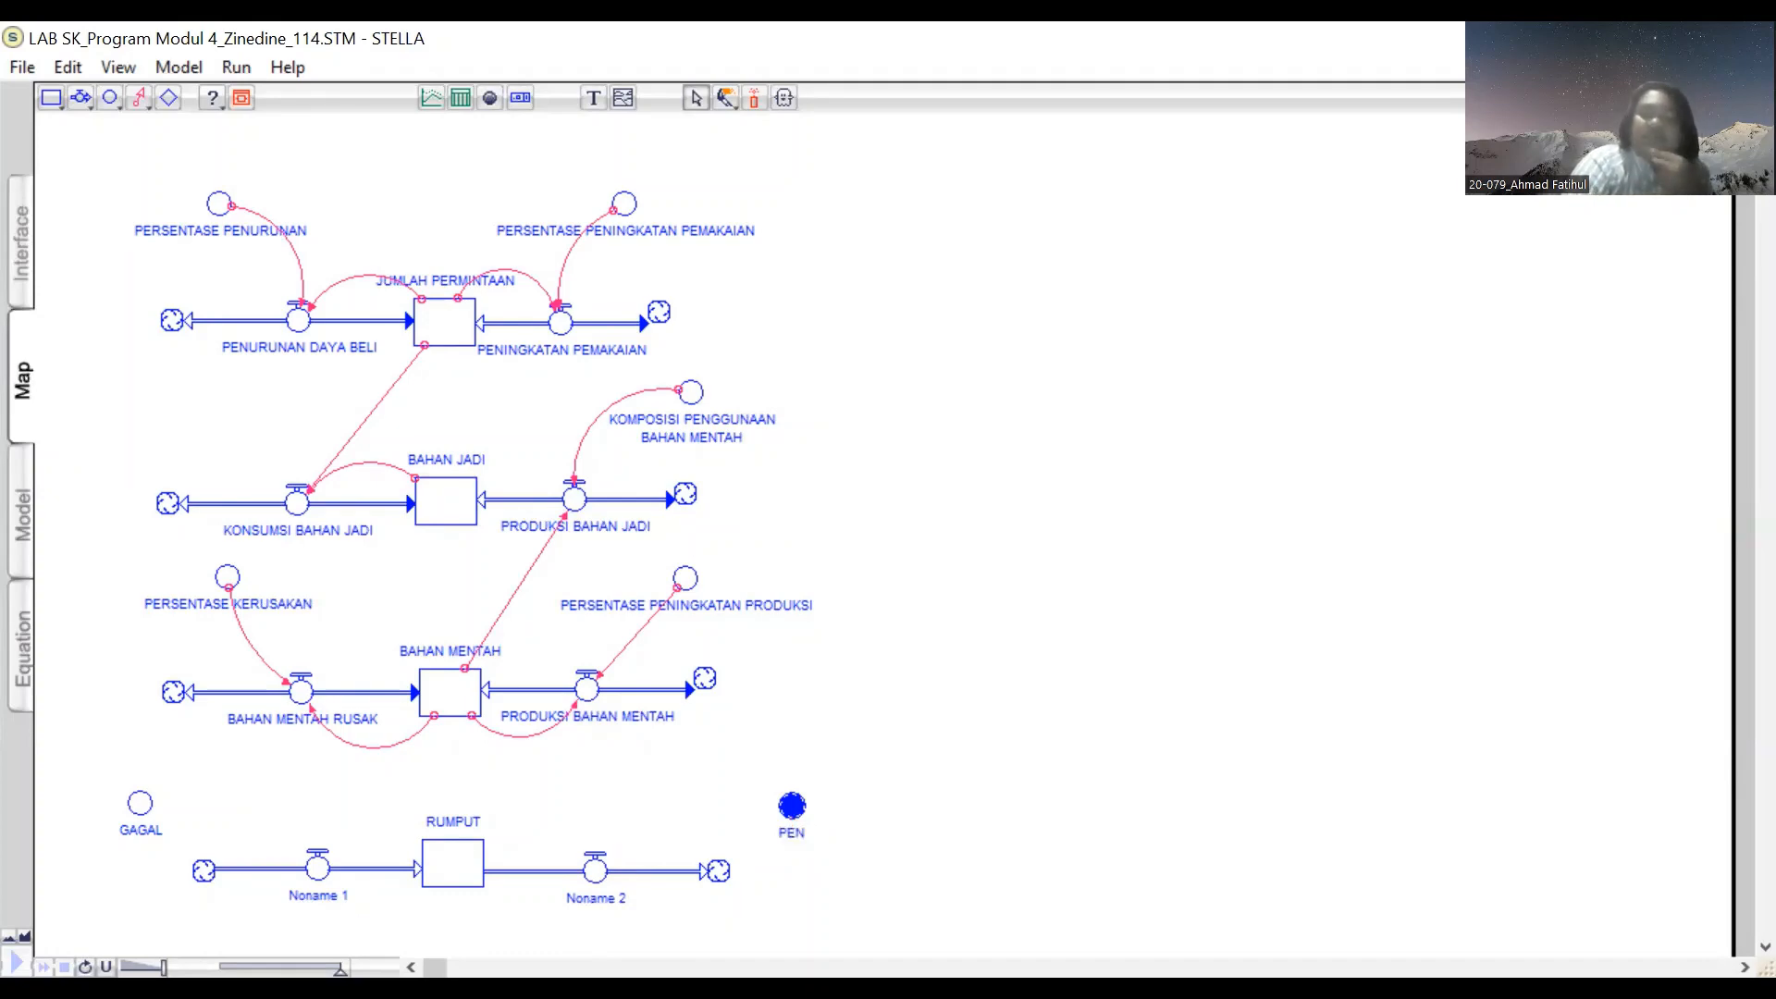
pyautogui.write('GAMBIL')
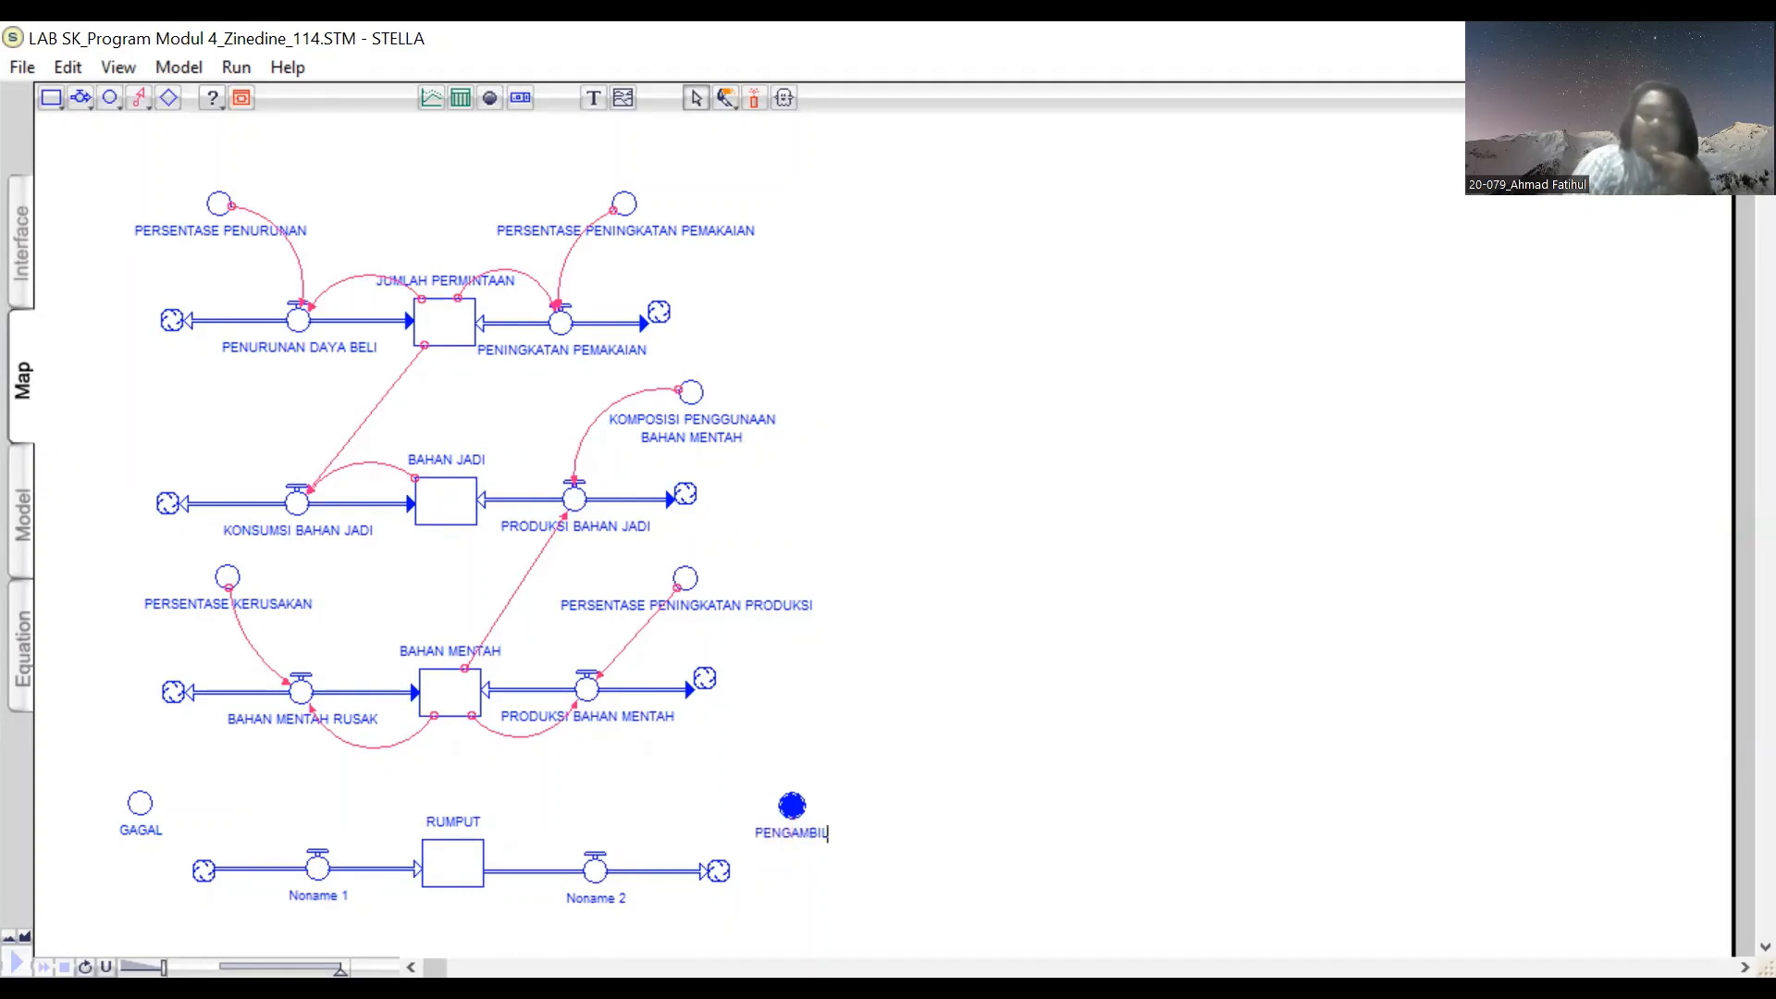
pyautogui.write('AN')
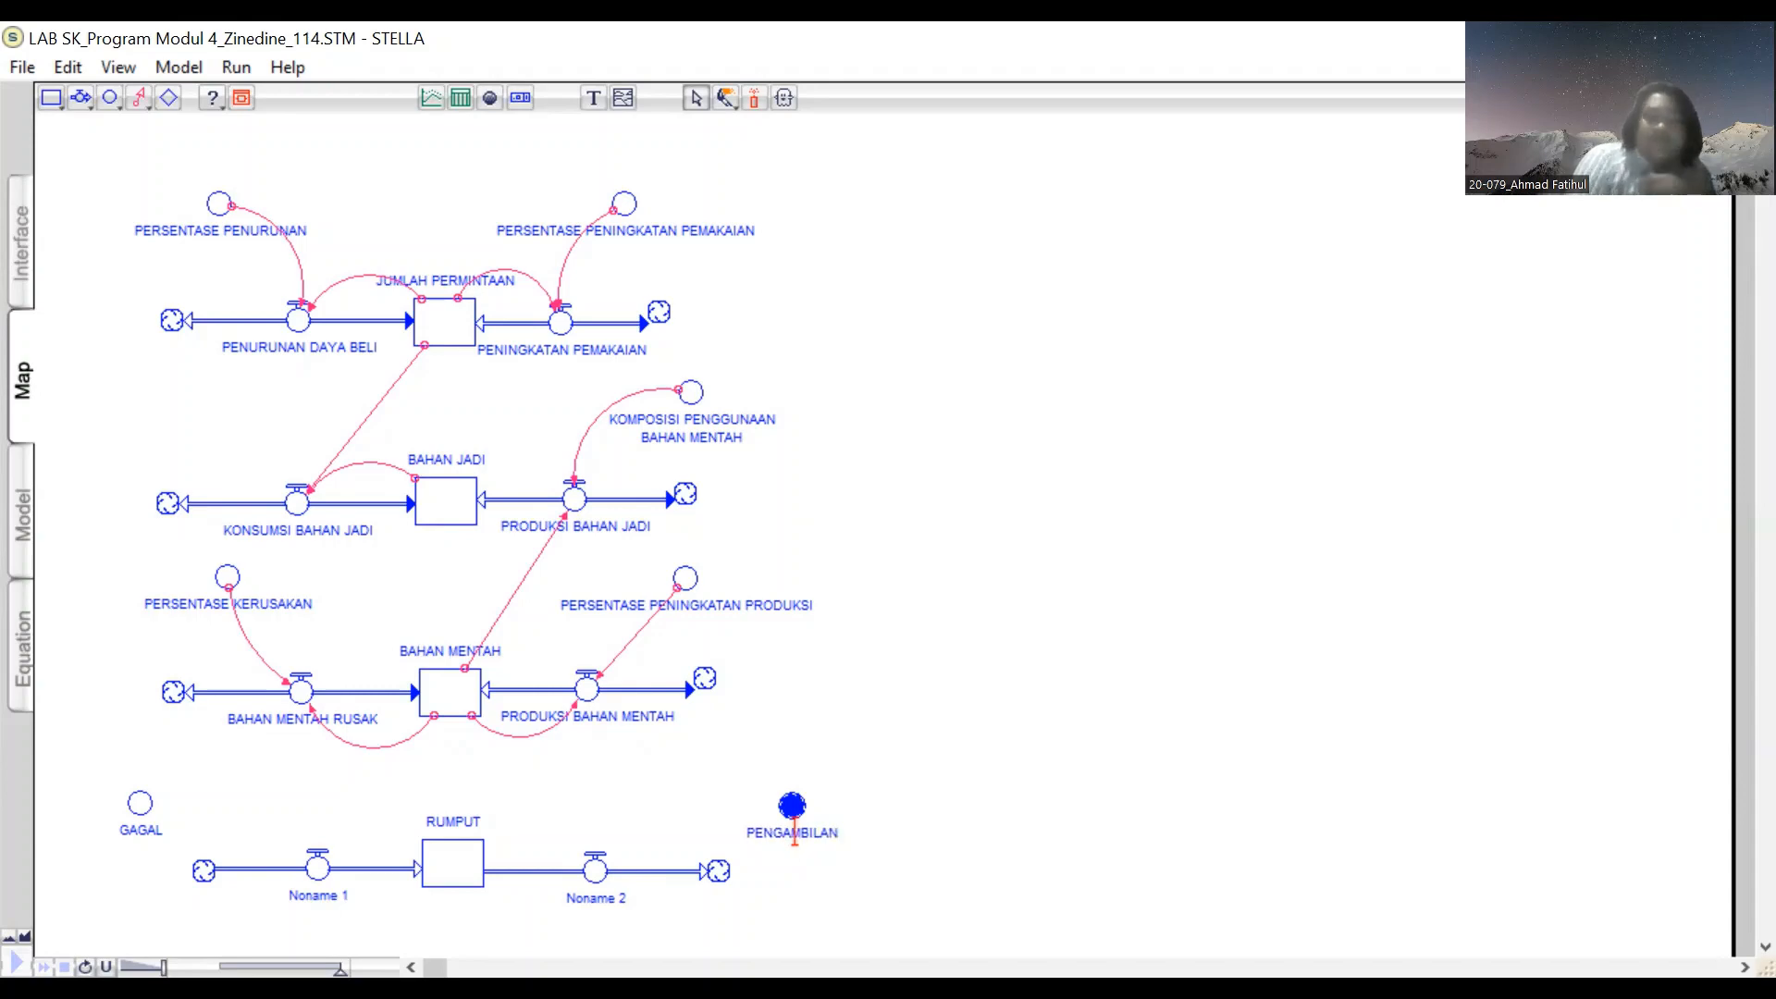
# Step: Name the flow leaving the RUMPUT stock PENGAMBILAN RUMPUT
pyautogui.click(595, 899)
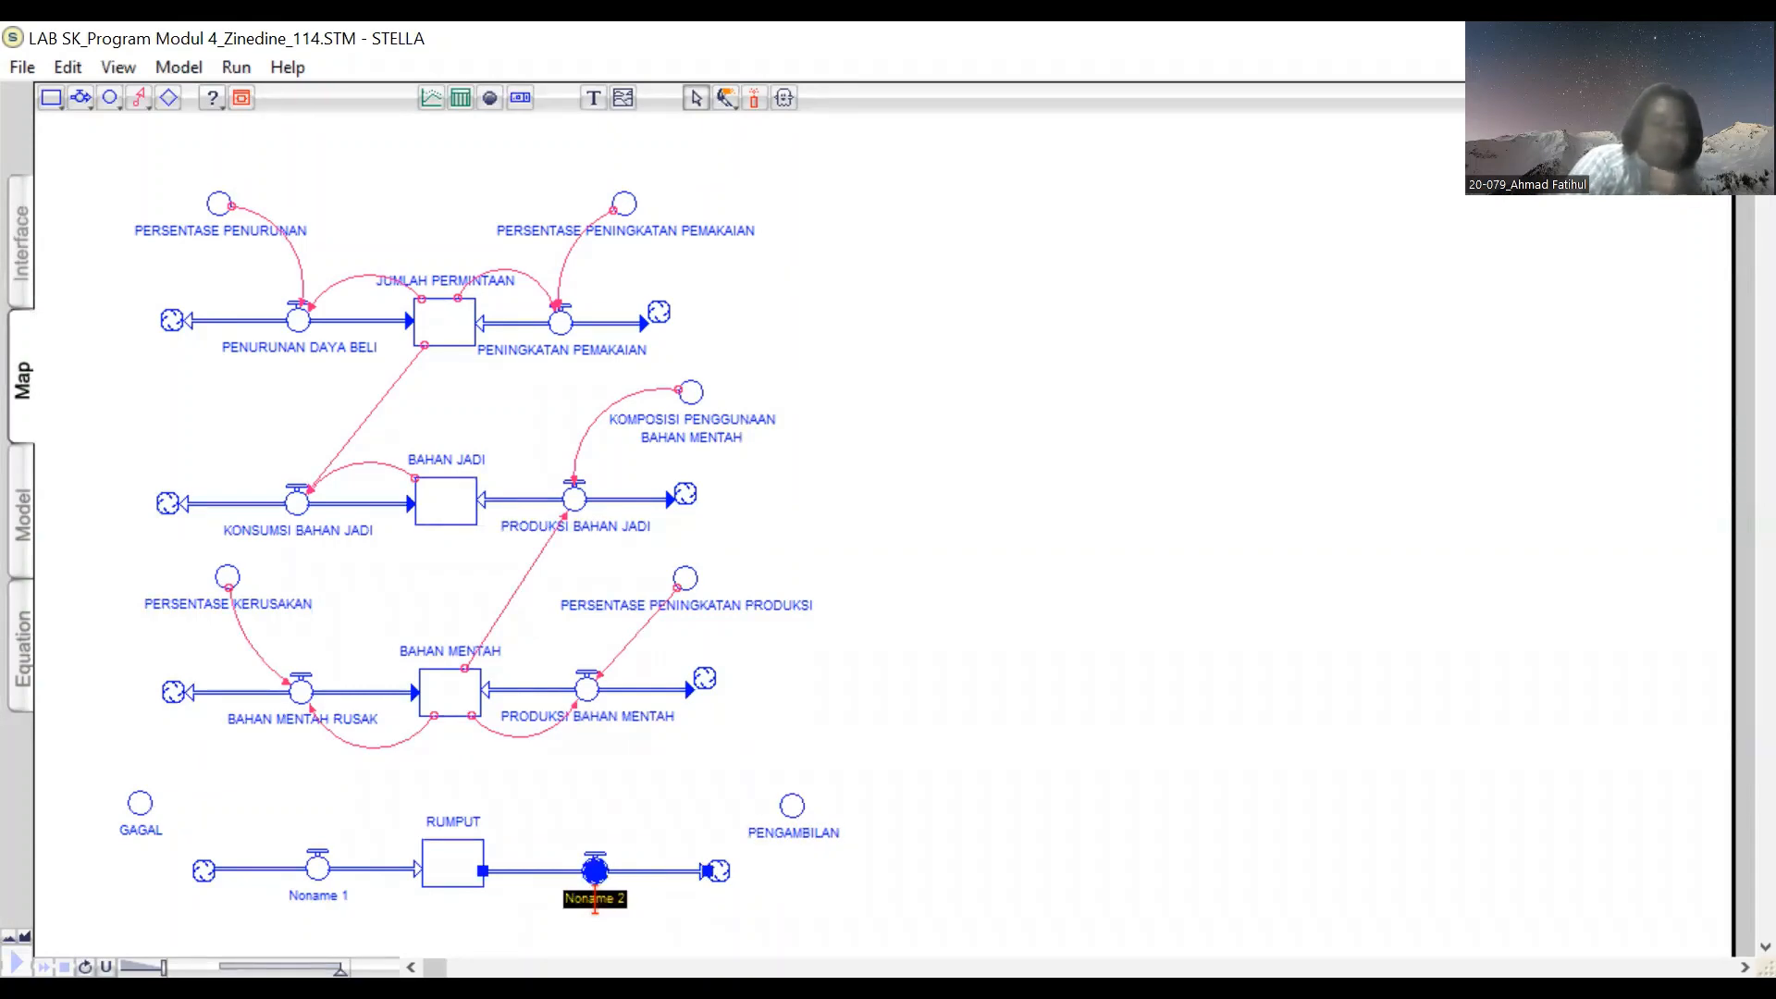
pyautogui.write('PA')
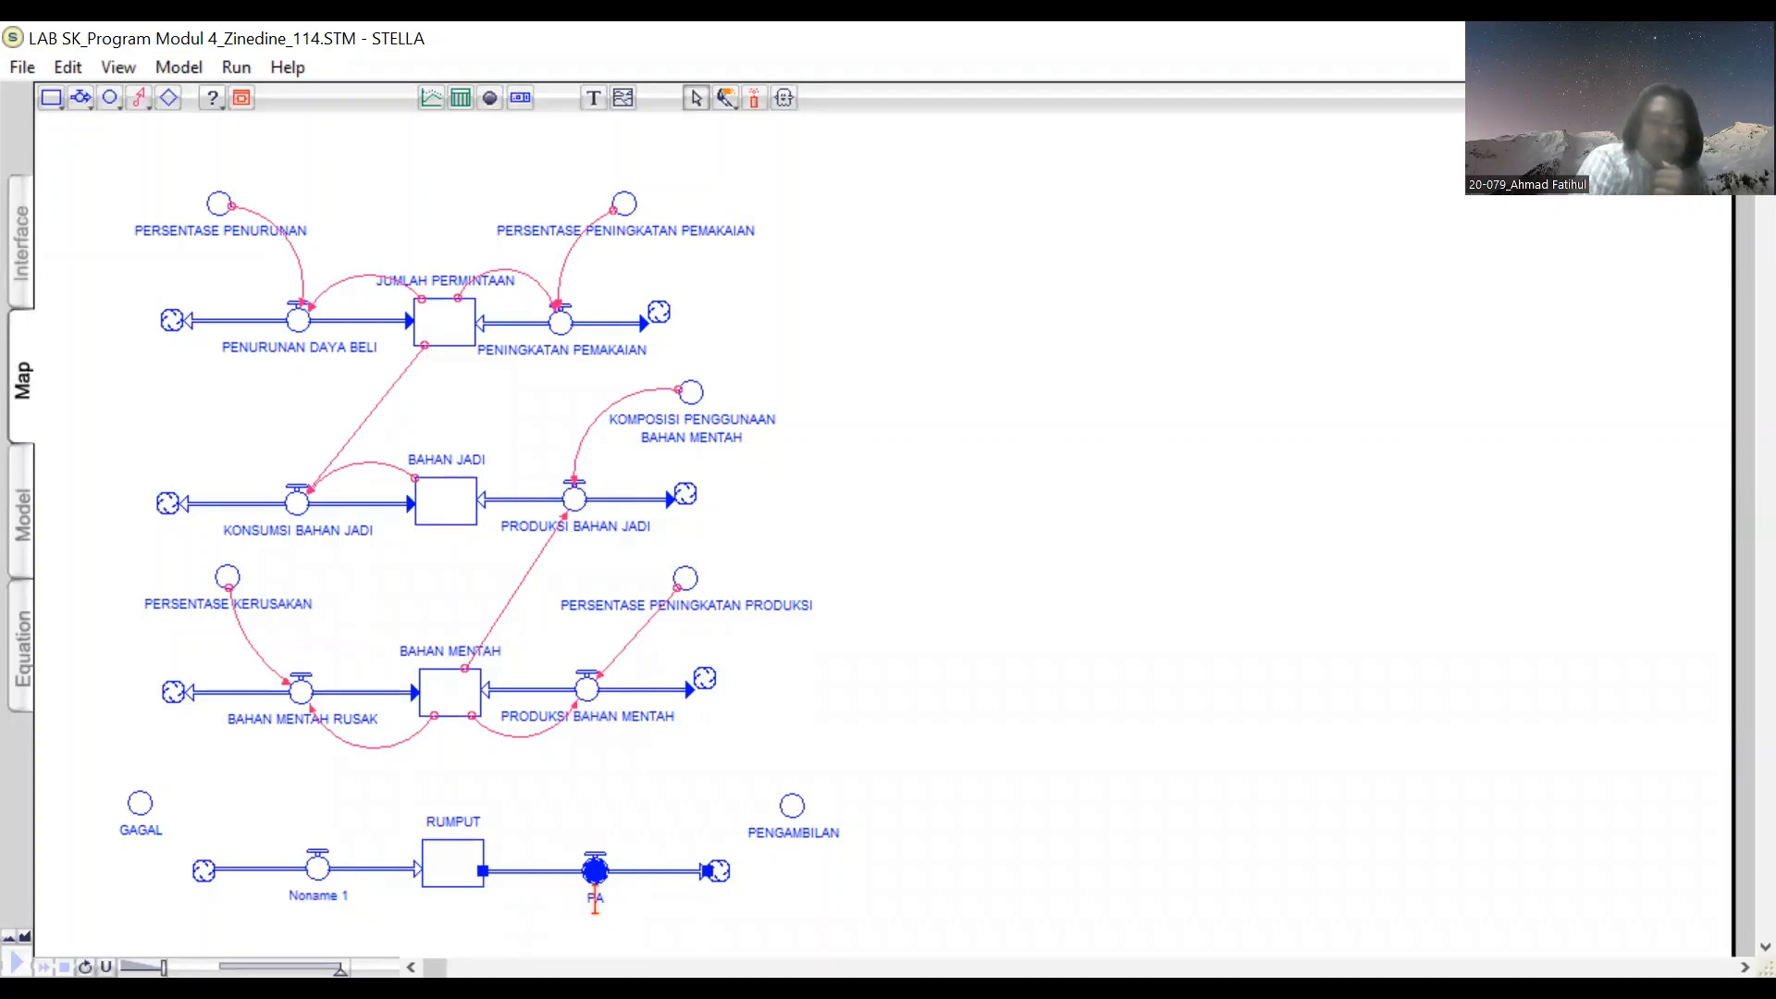
pyautogui.write('NG')
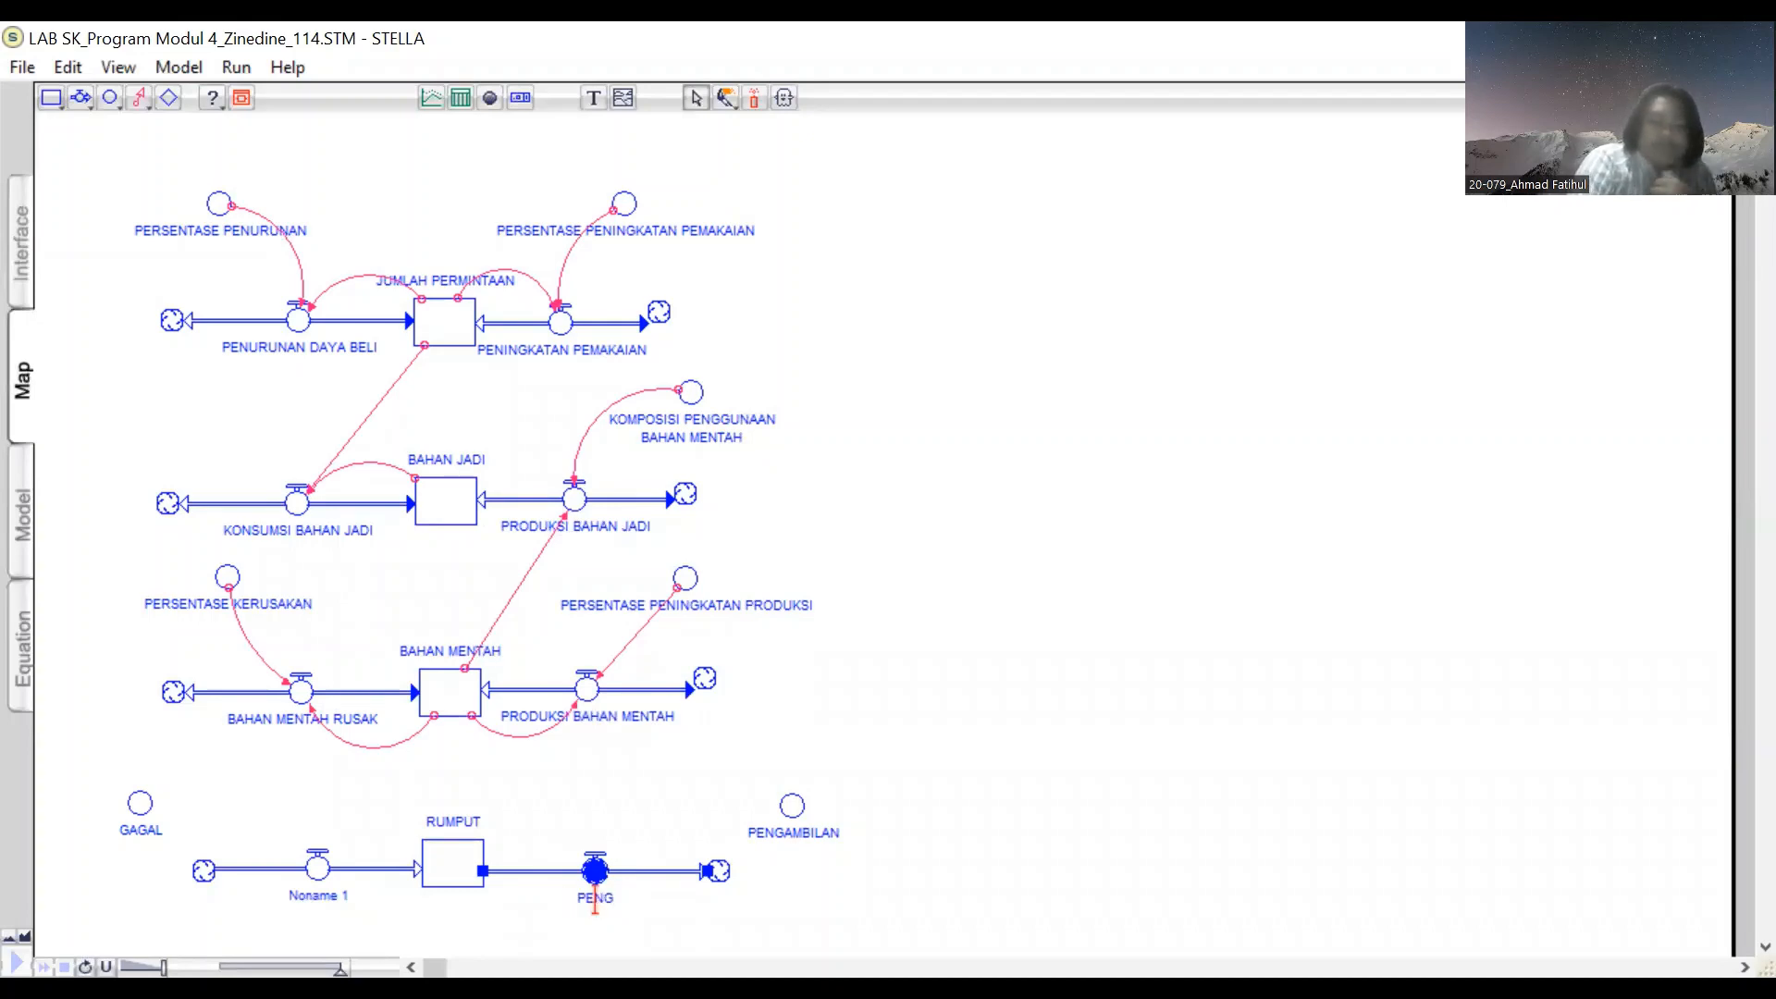
pyautogui.write('AMBIL')
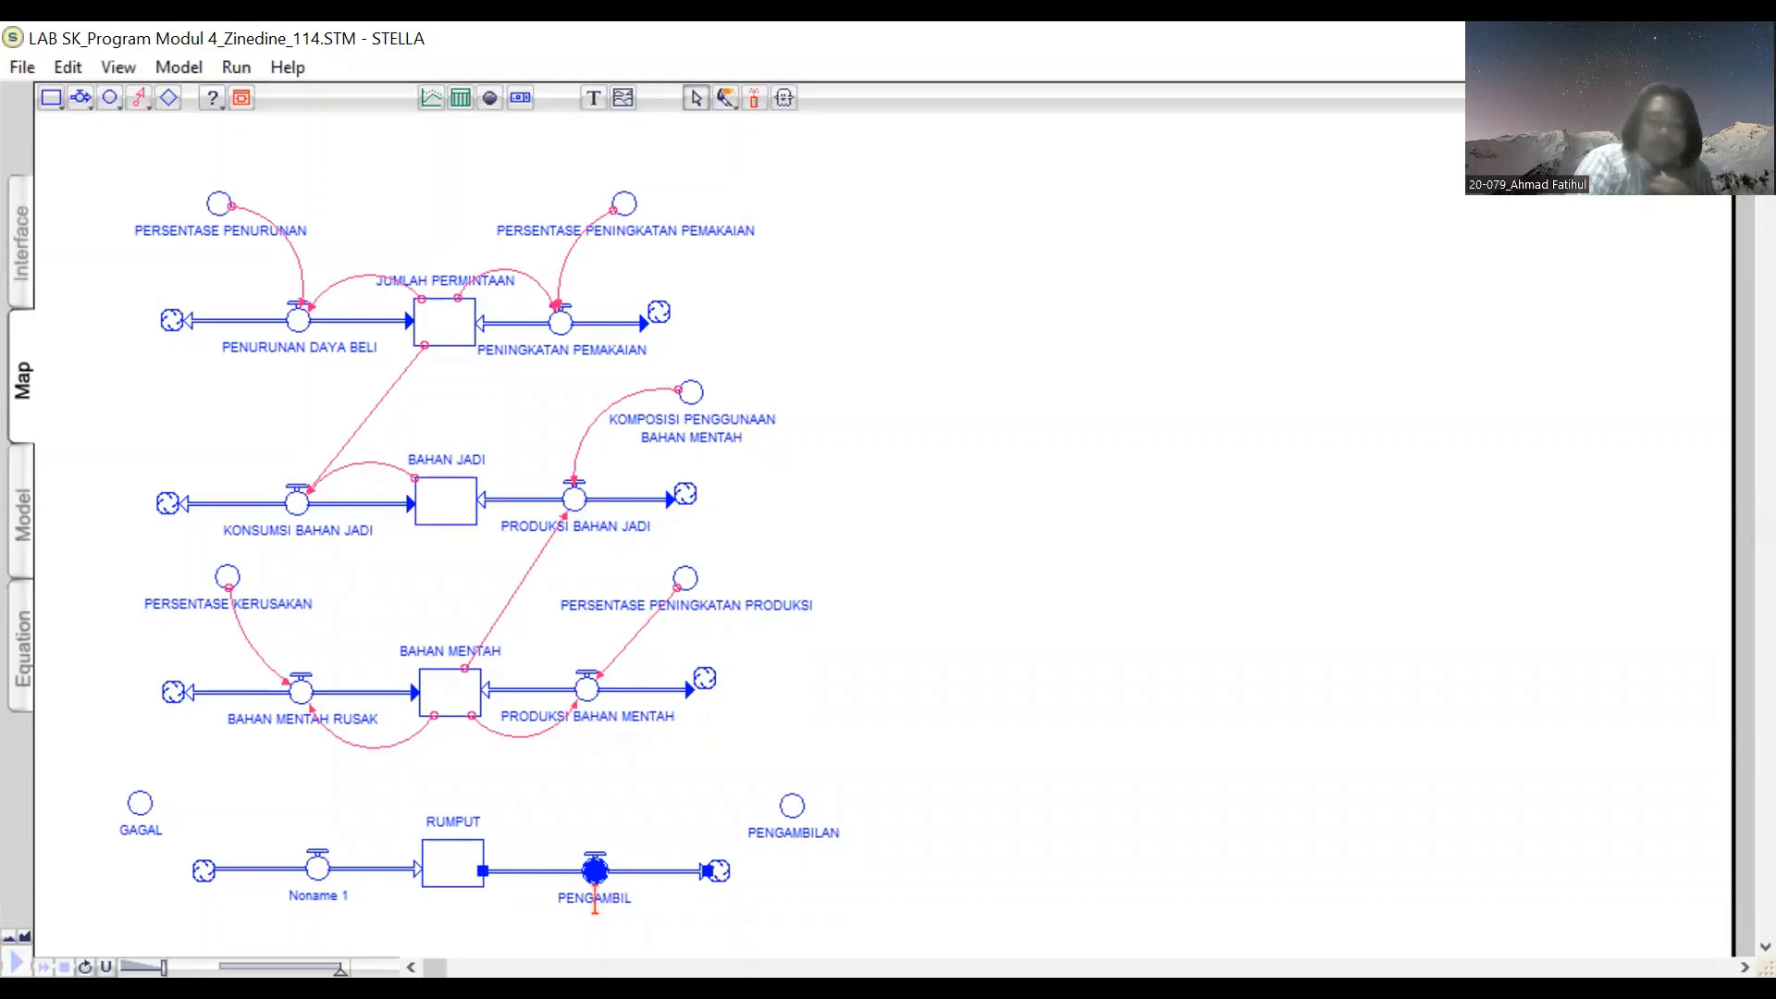
pyautogui.write('AN RUM')
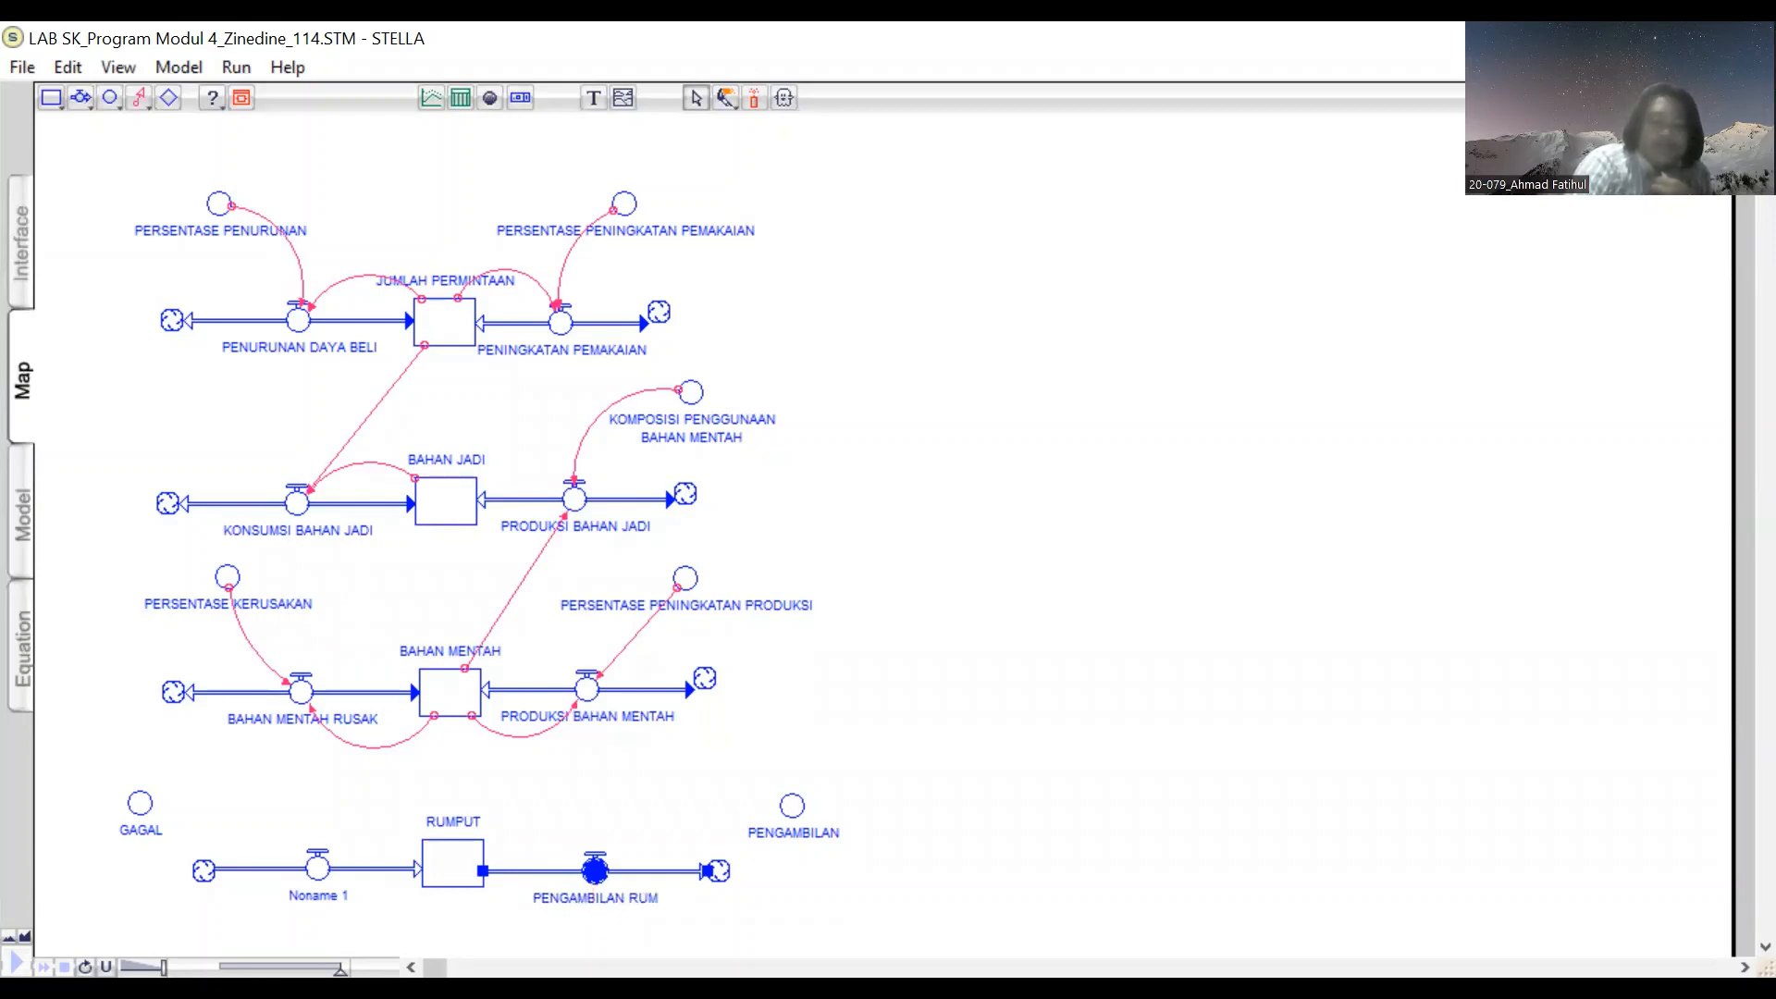
pyautogui.write('PUT')
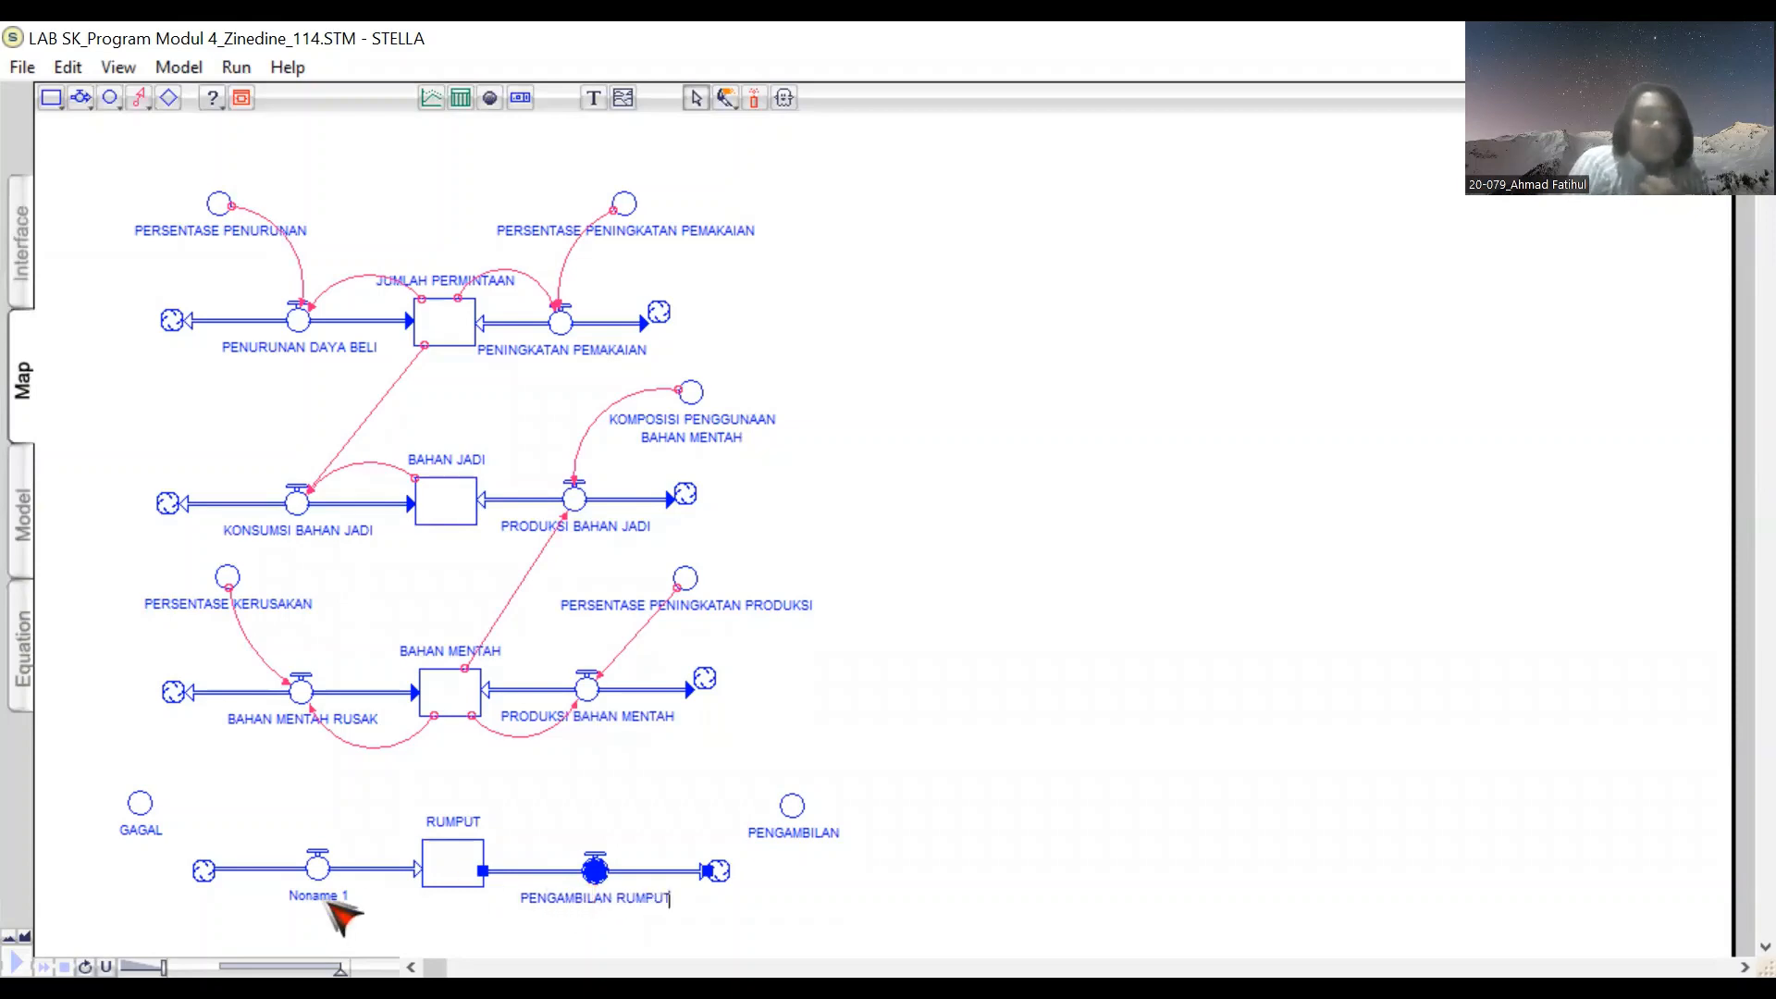
pyautogui.doubleClick(314, 893)
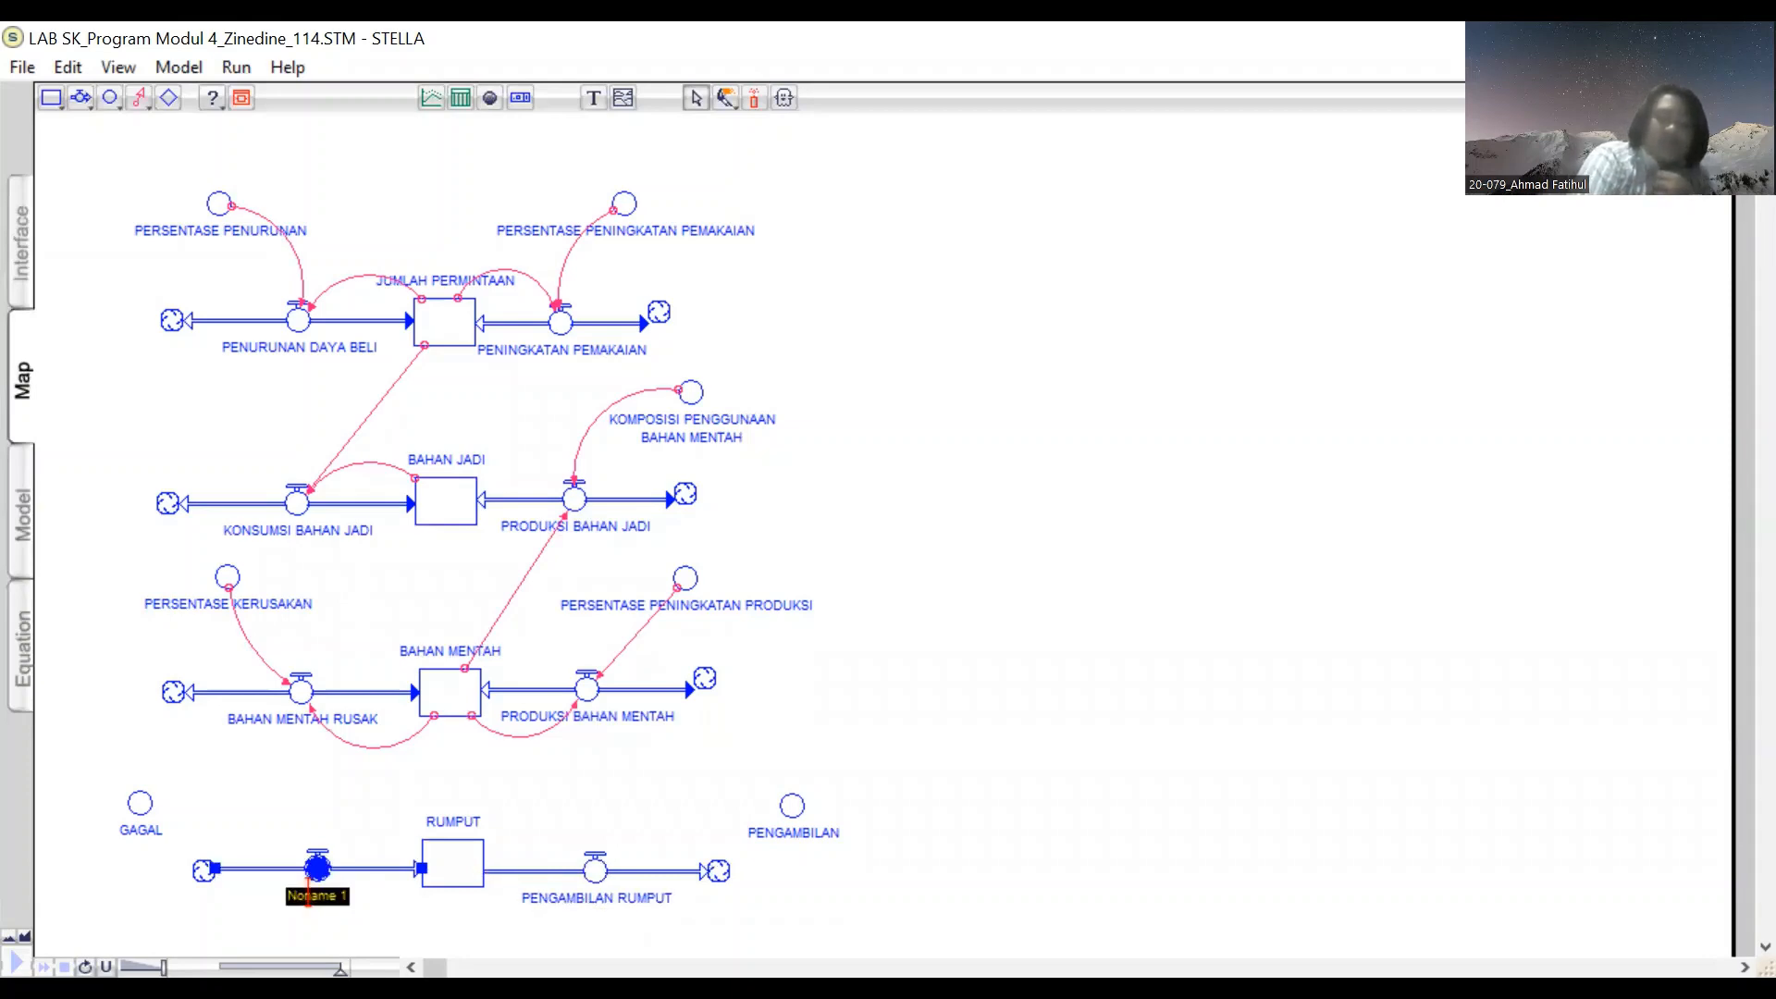
pyautogui.write('KER')
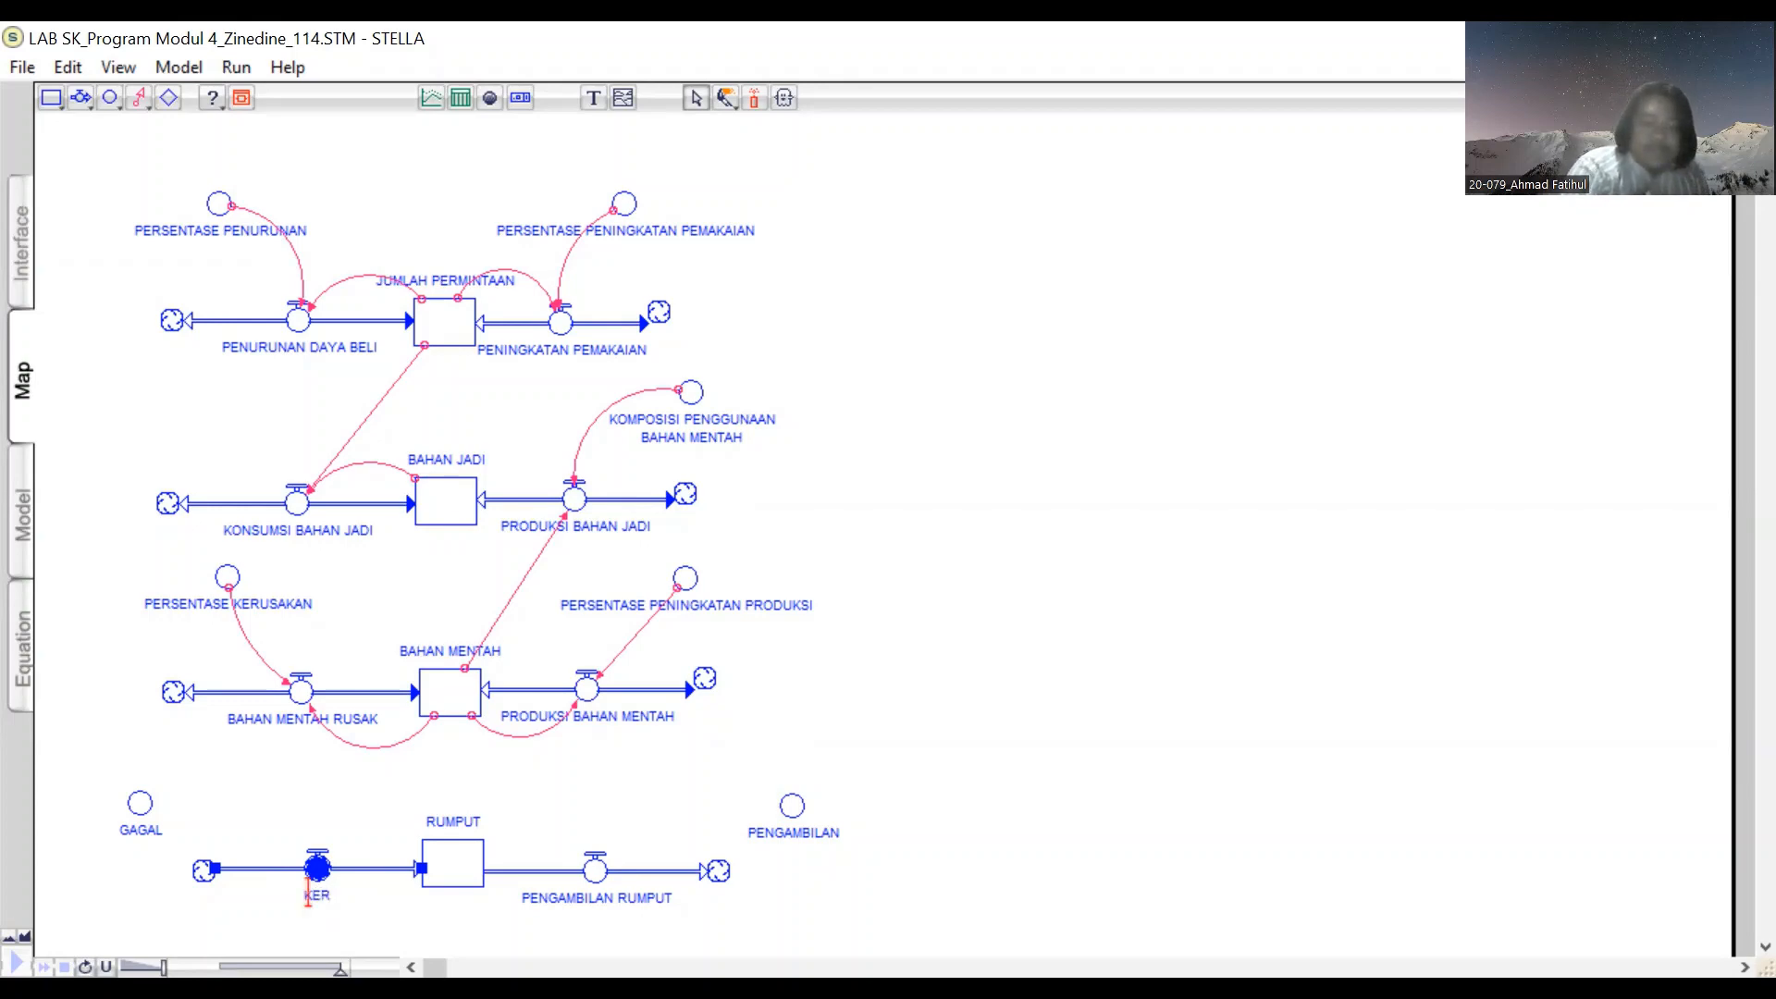
pyautogui.write('US')
pyautogui.press('Return')
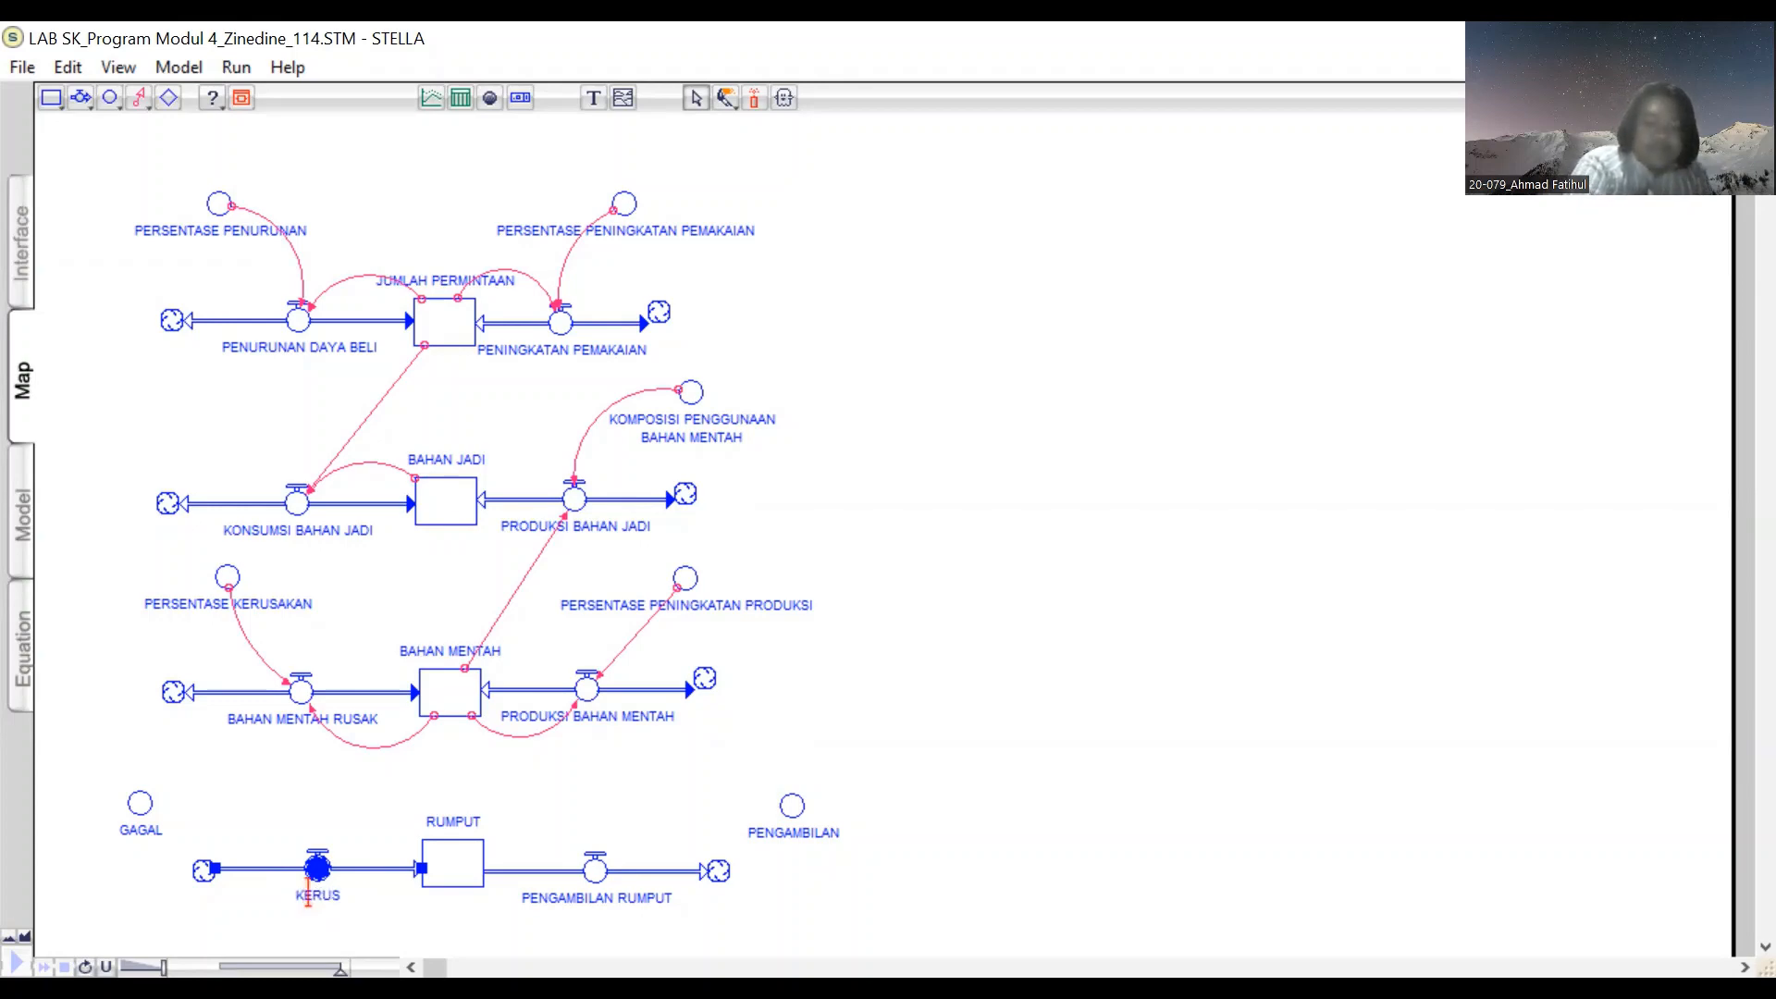
pyautogui.press('BackSpace')
pyautogui.press('BackSpace')
pyautogui.press('BackSpace')
pyautogui.press('BackSpace')
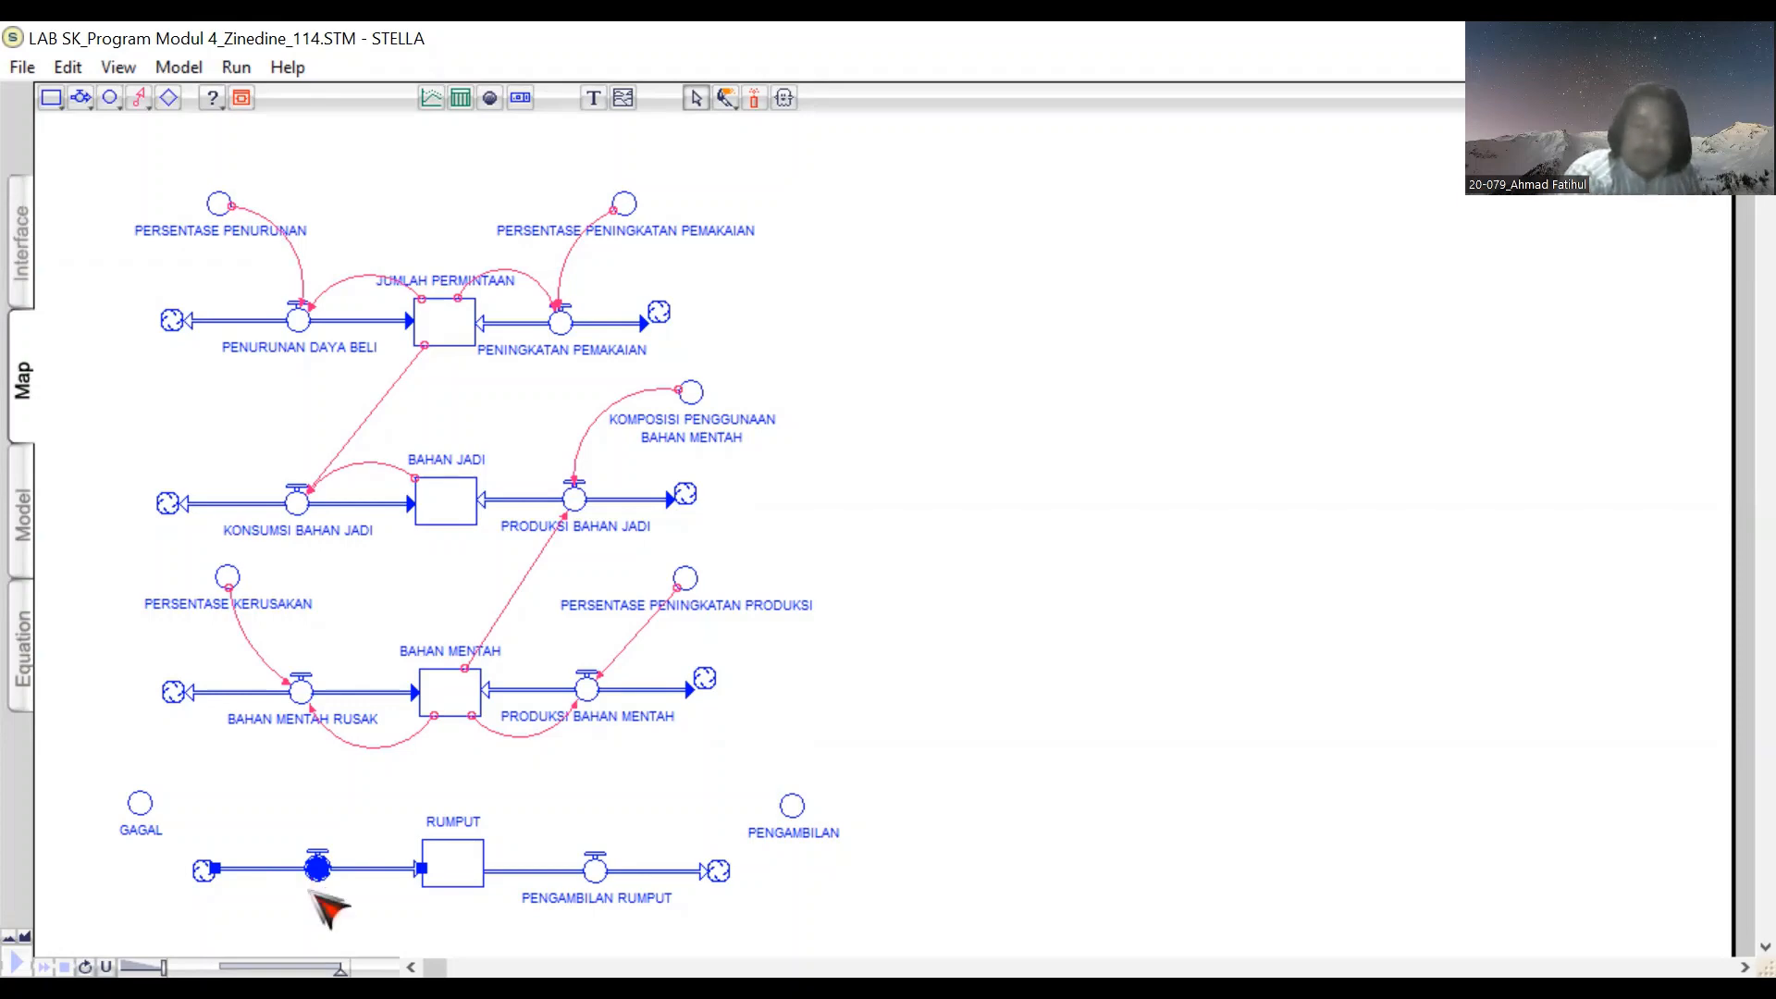
# Step: Name the flow on the GAGAL side of the RUMPUT stock RUMPUT TIDAK COCOK
pyautogui.write('RUMPU')
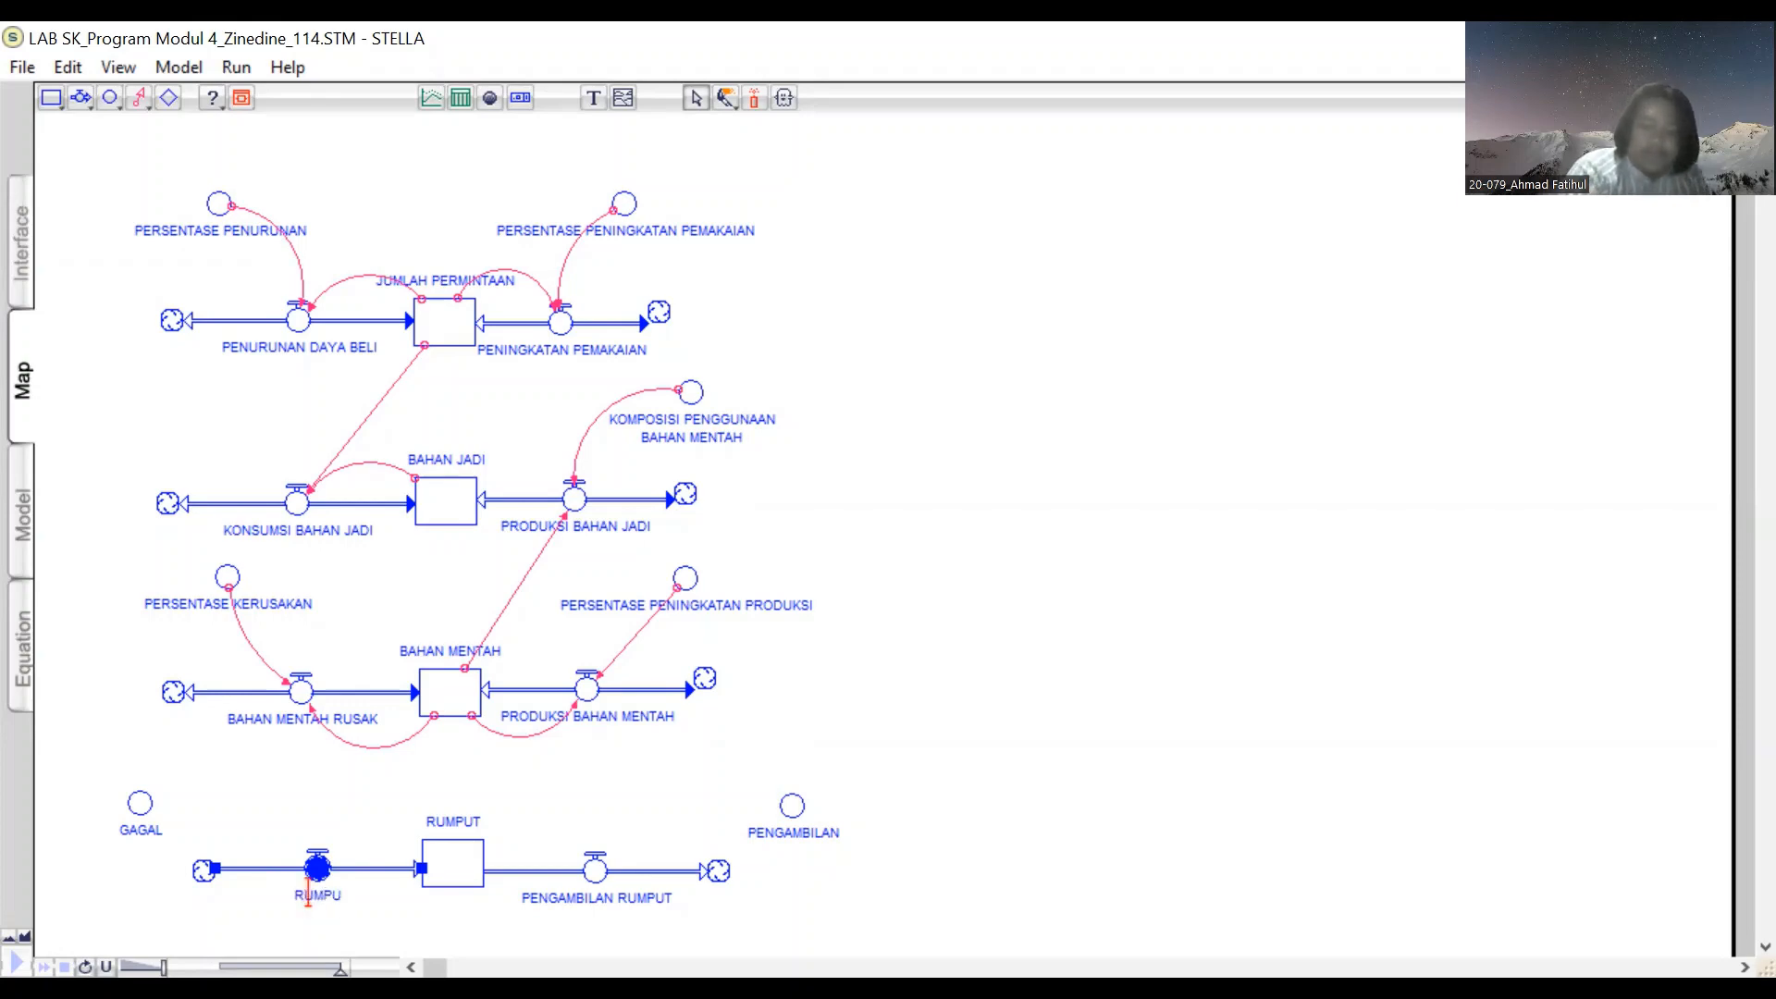
pyautogui.write('T T')
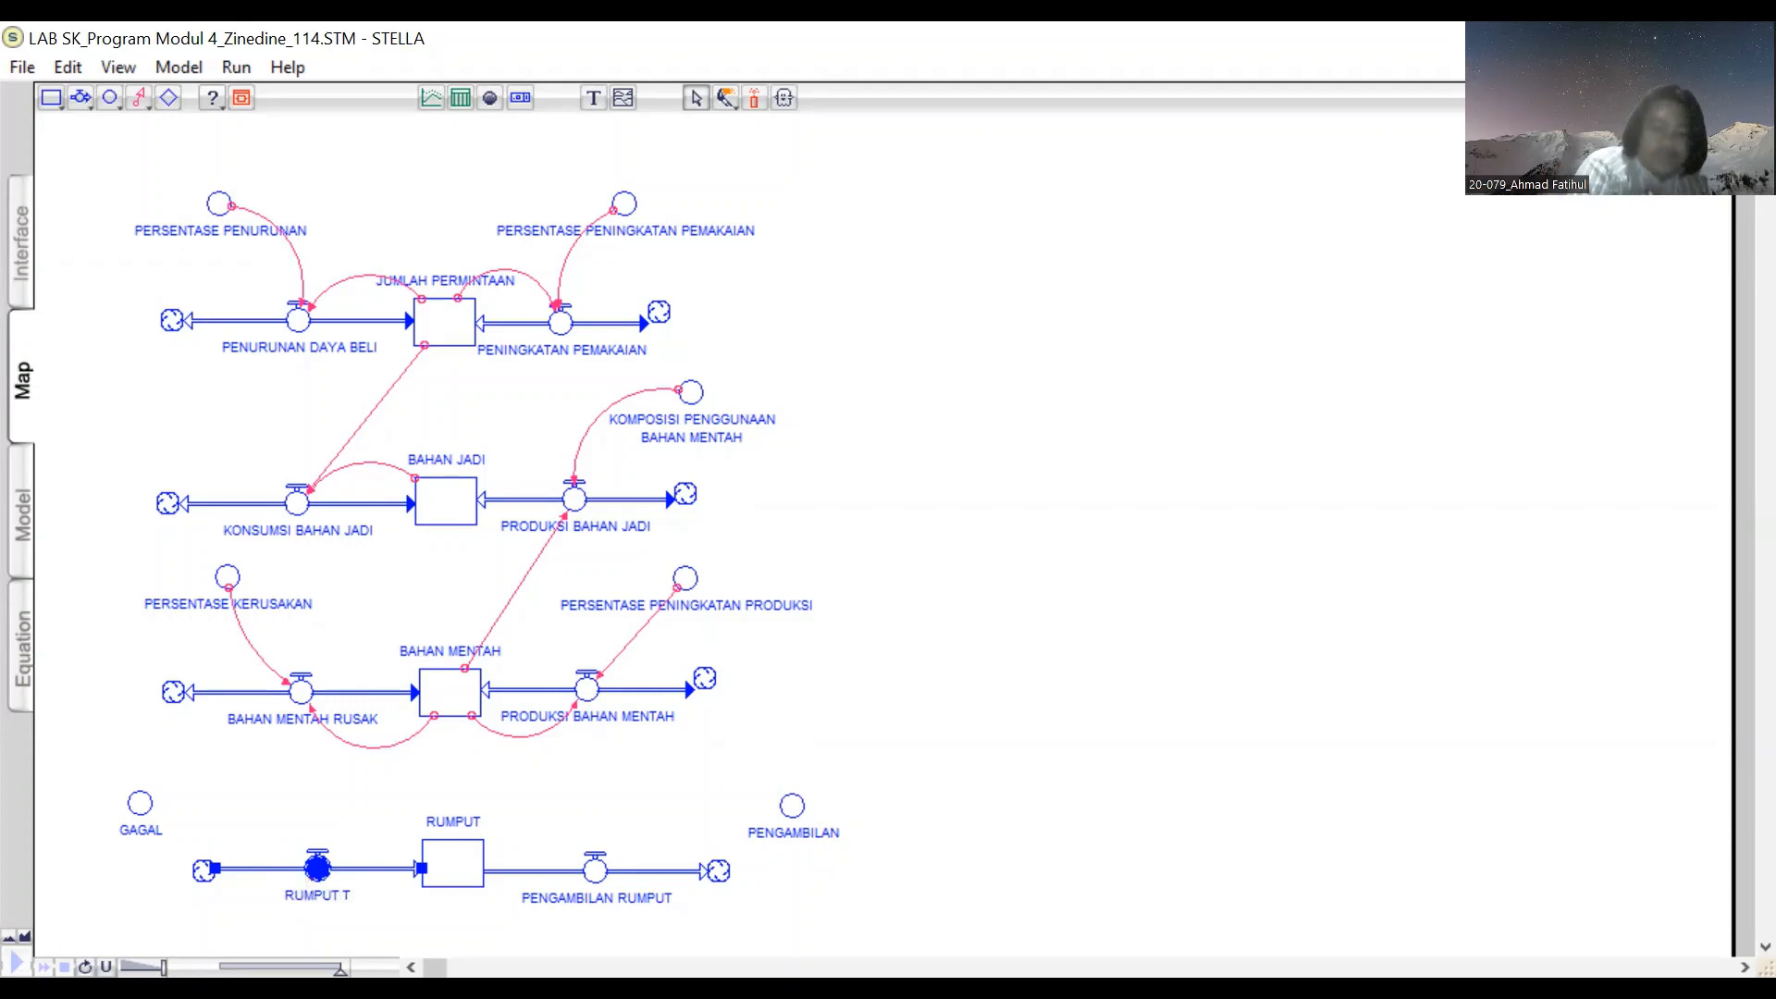
pyautogui.write('IDAK C')
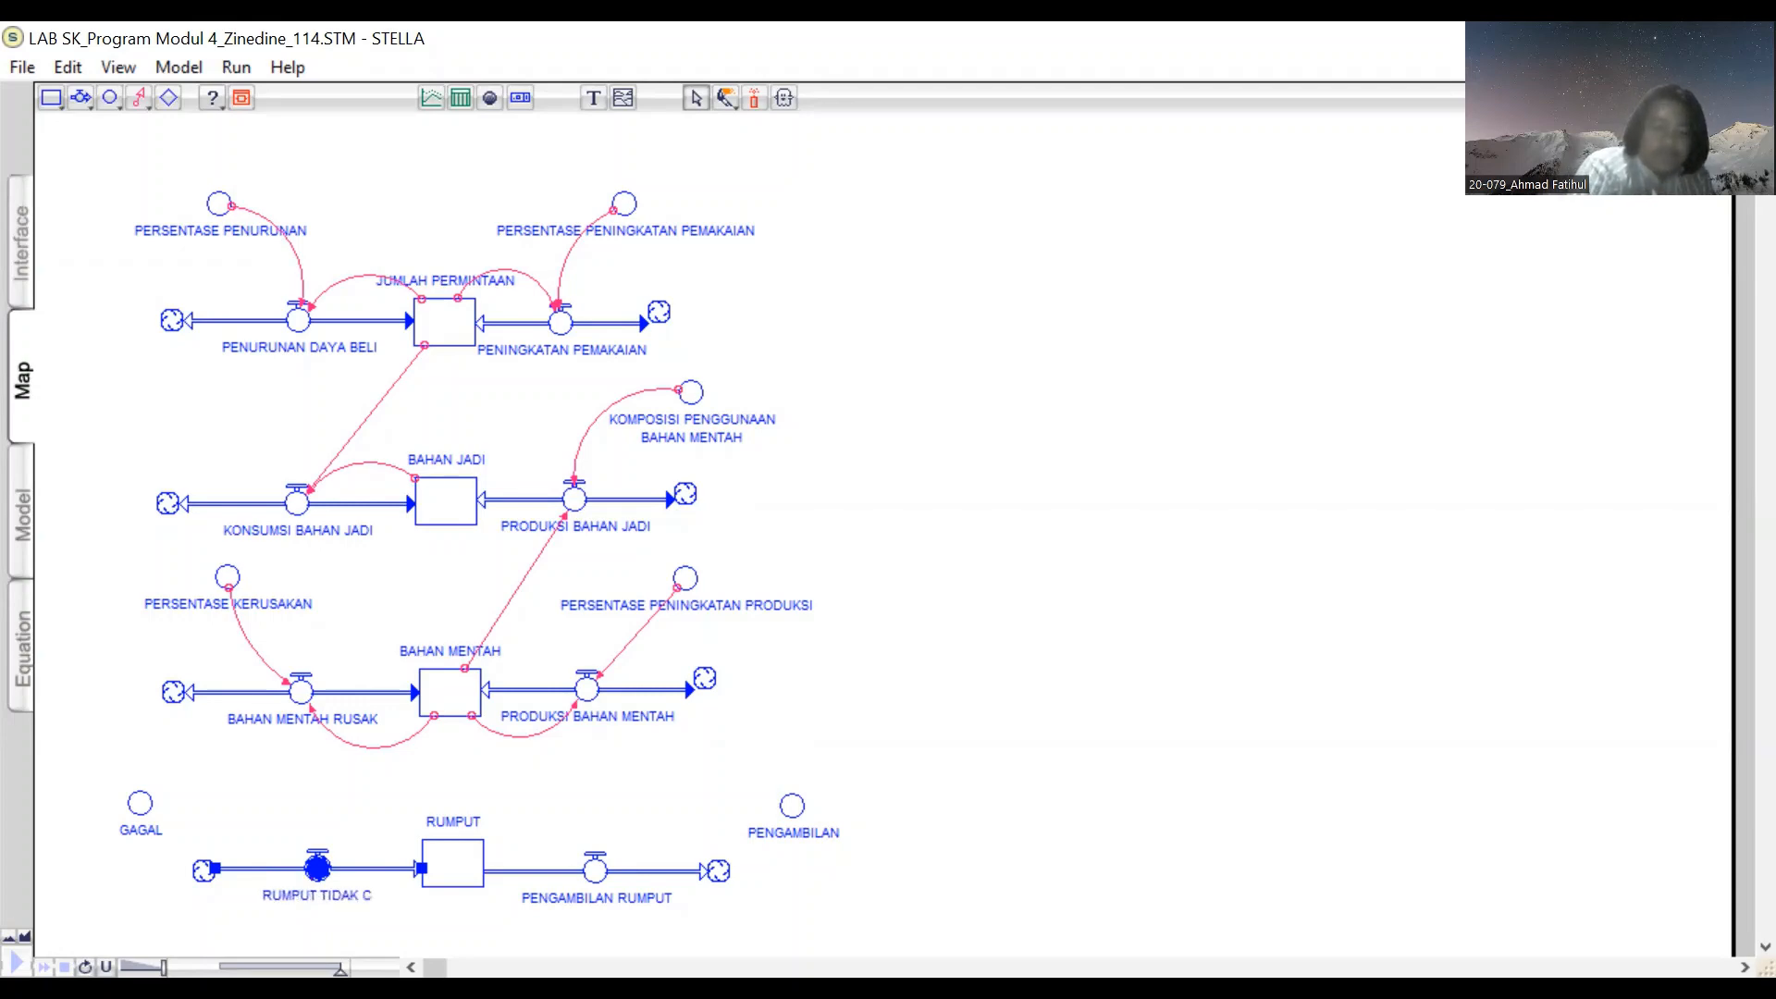
pyautogui.write('OCOK')
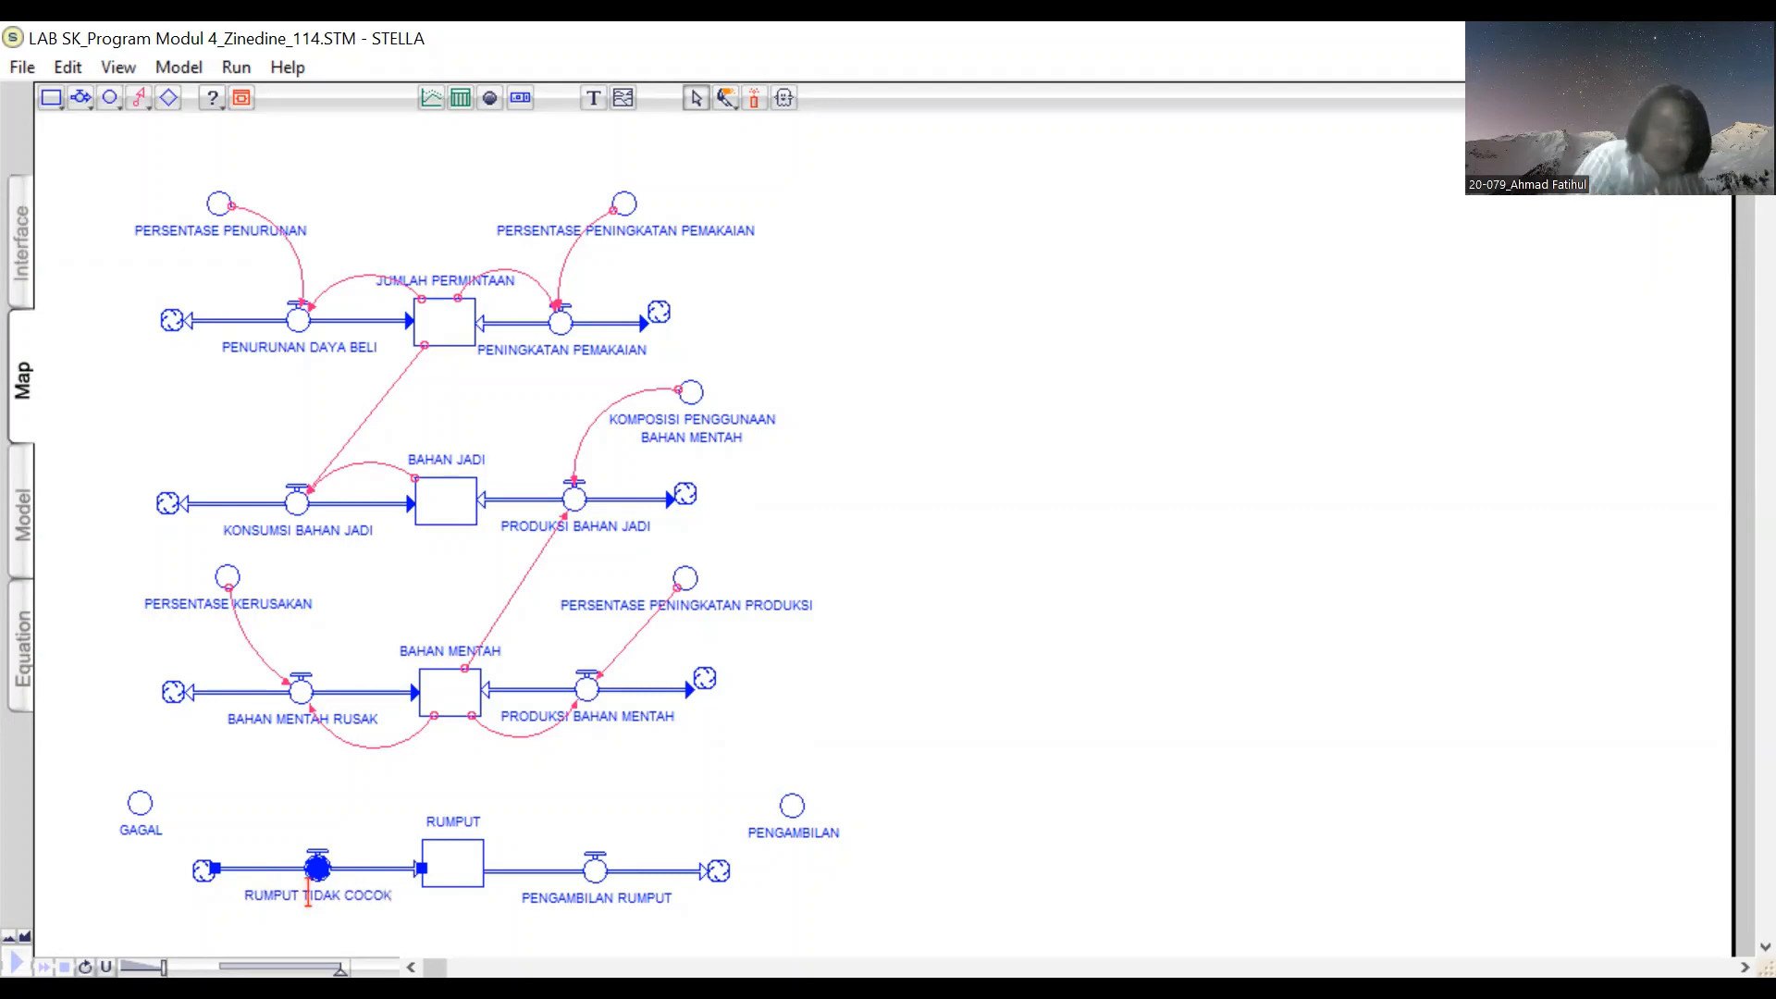
pyautogui.click(903, 732)
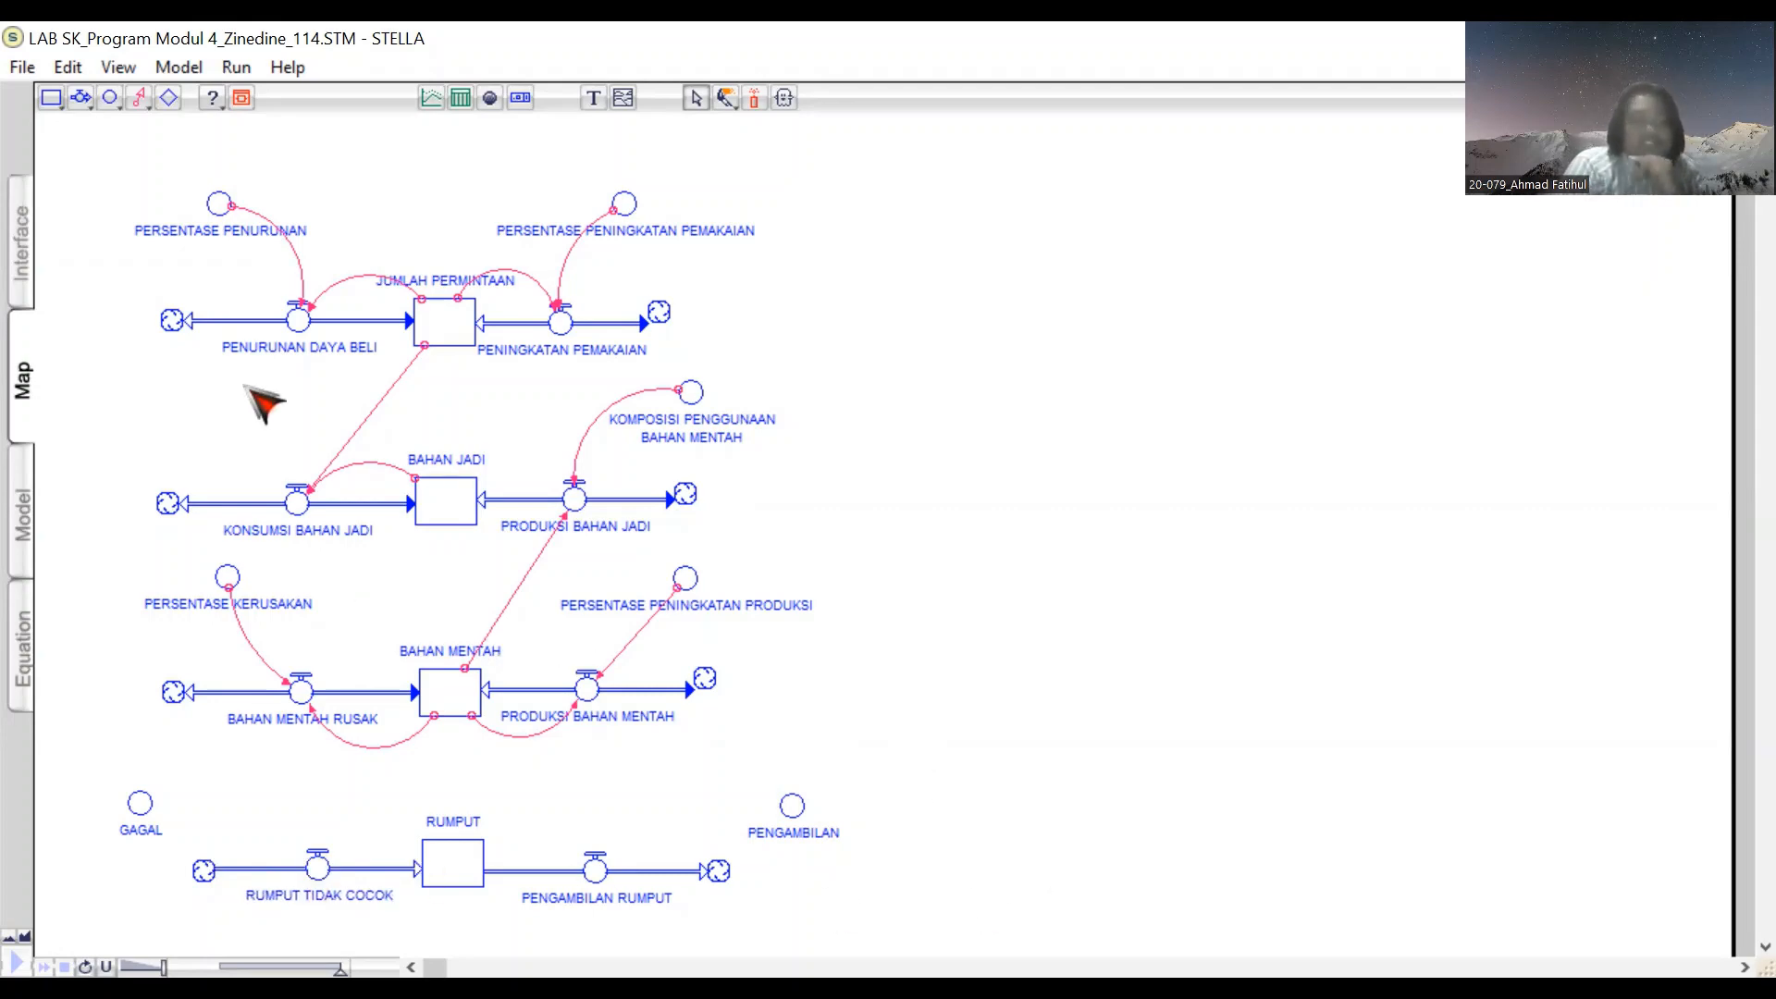
# Step: Connect the GAGAL converter to the RUMPUT TIDAK COCOK flow and the PENGAMBILAN converter to the PENGAMBILAN RUMPUT flow
pyautogui.click(143, 100)
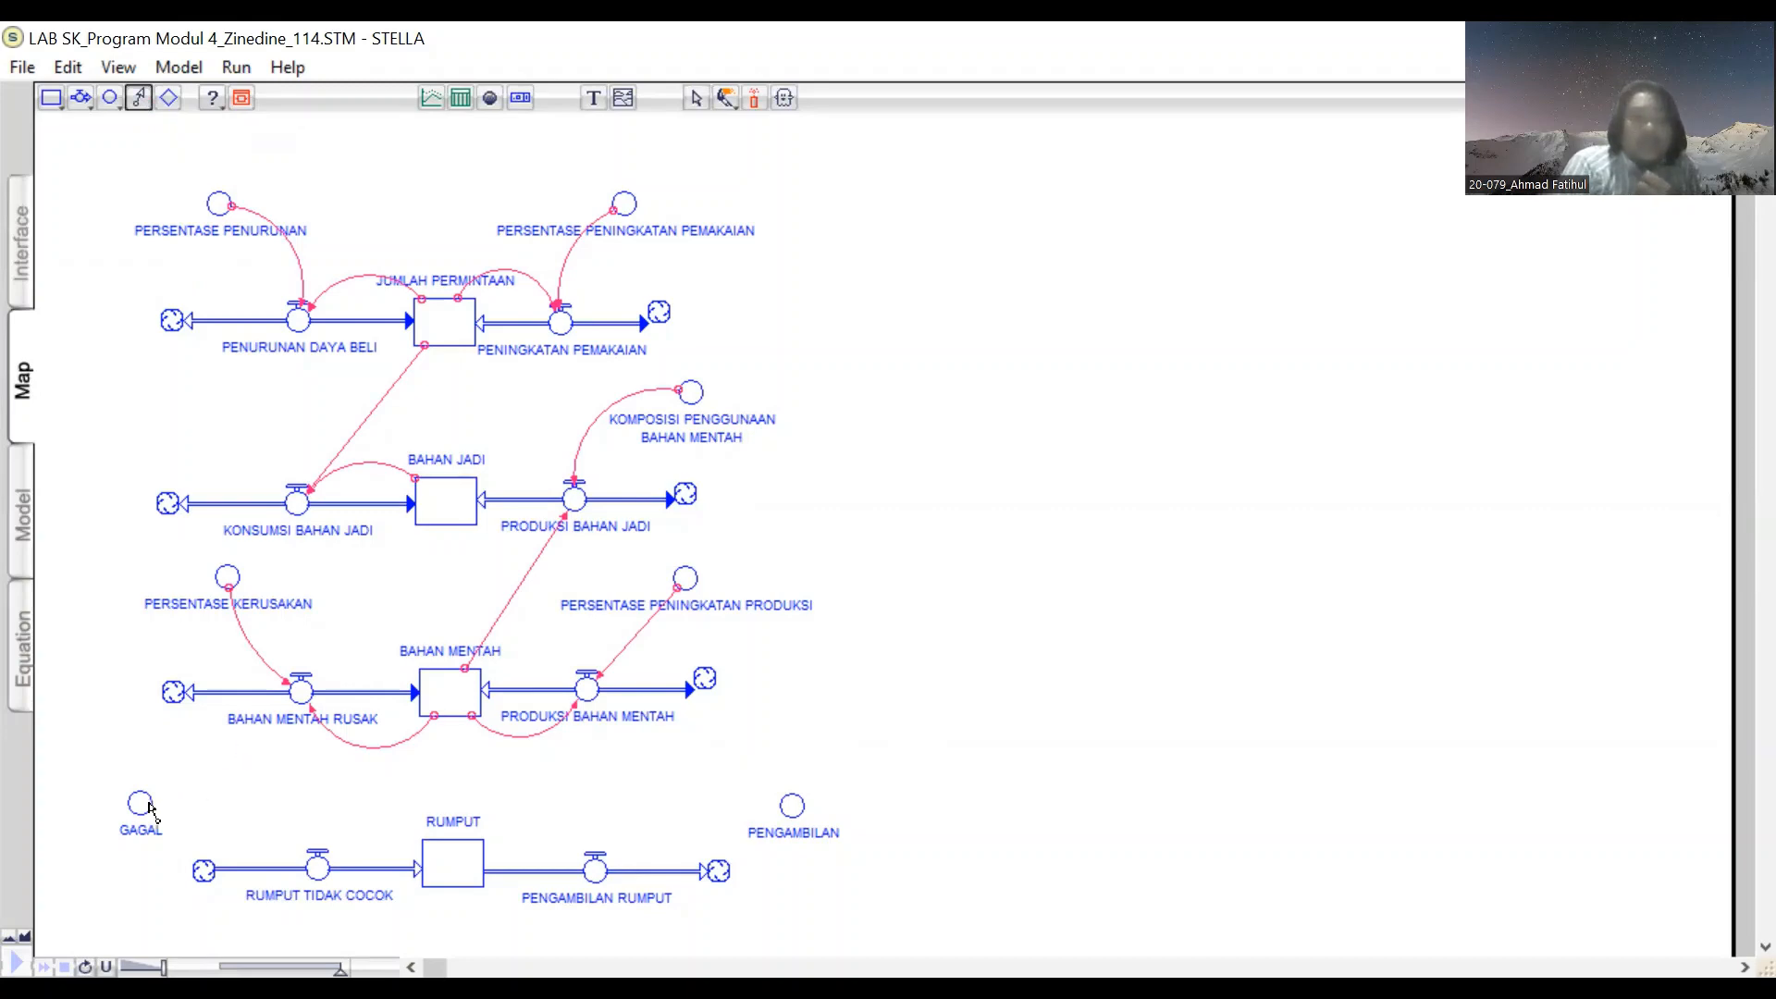
pyautogui.moveTo(145, 806); pyautogui.dragTo(315, 875)
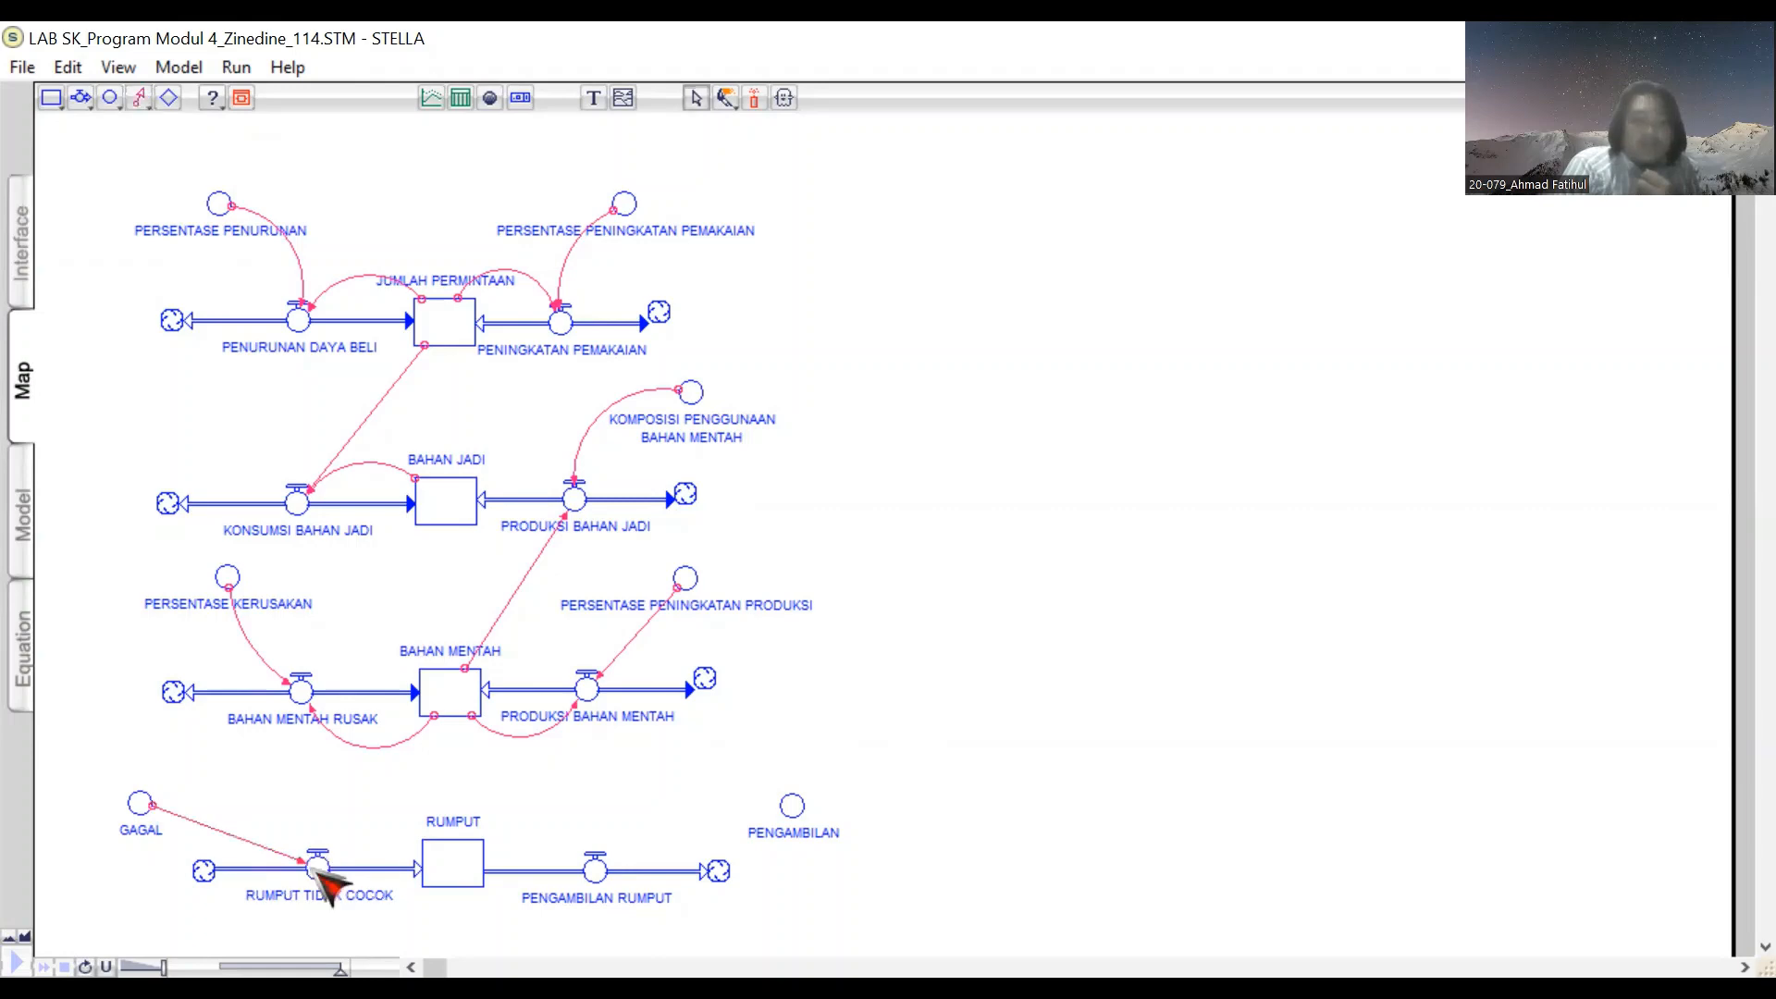
pyautogui.click(141, 99)
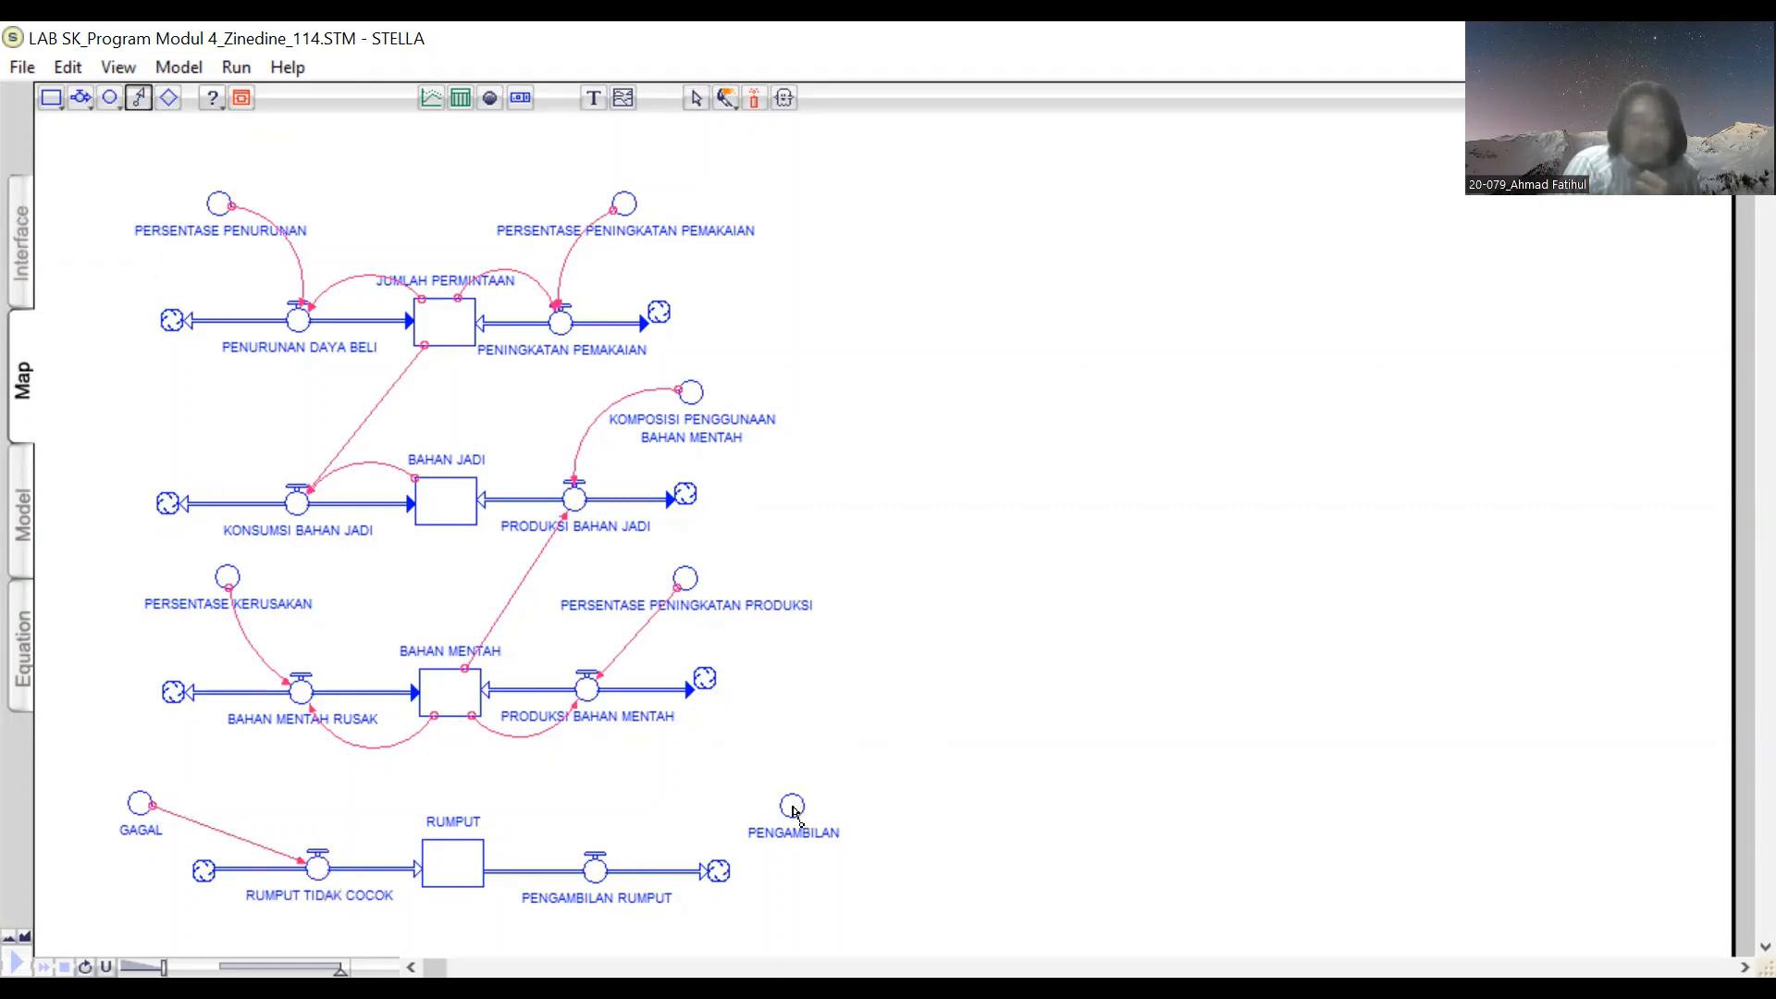
pyautogui.moveTo(777, 806); pyautogui.dragTo(601, 871)
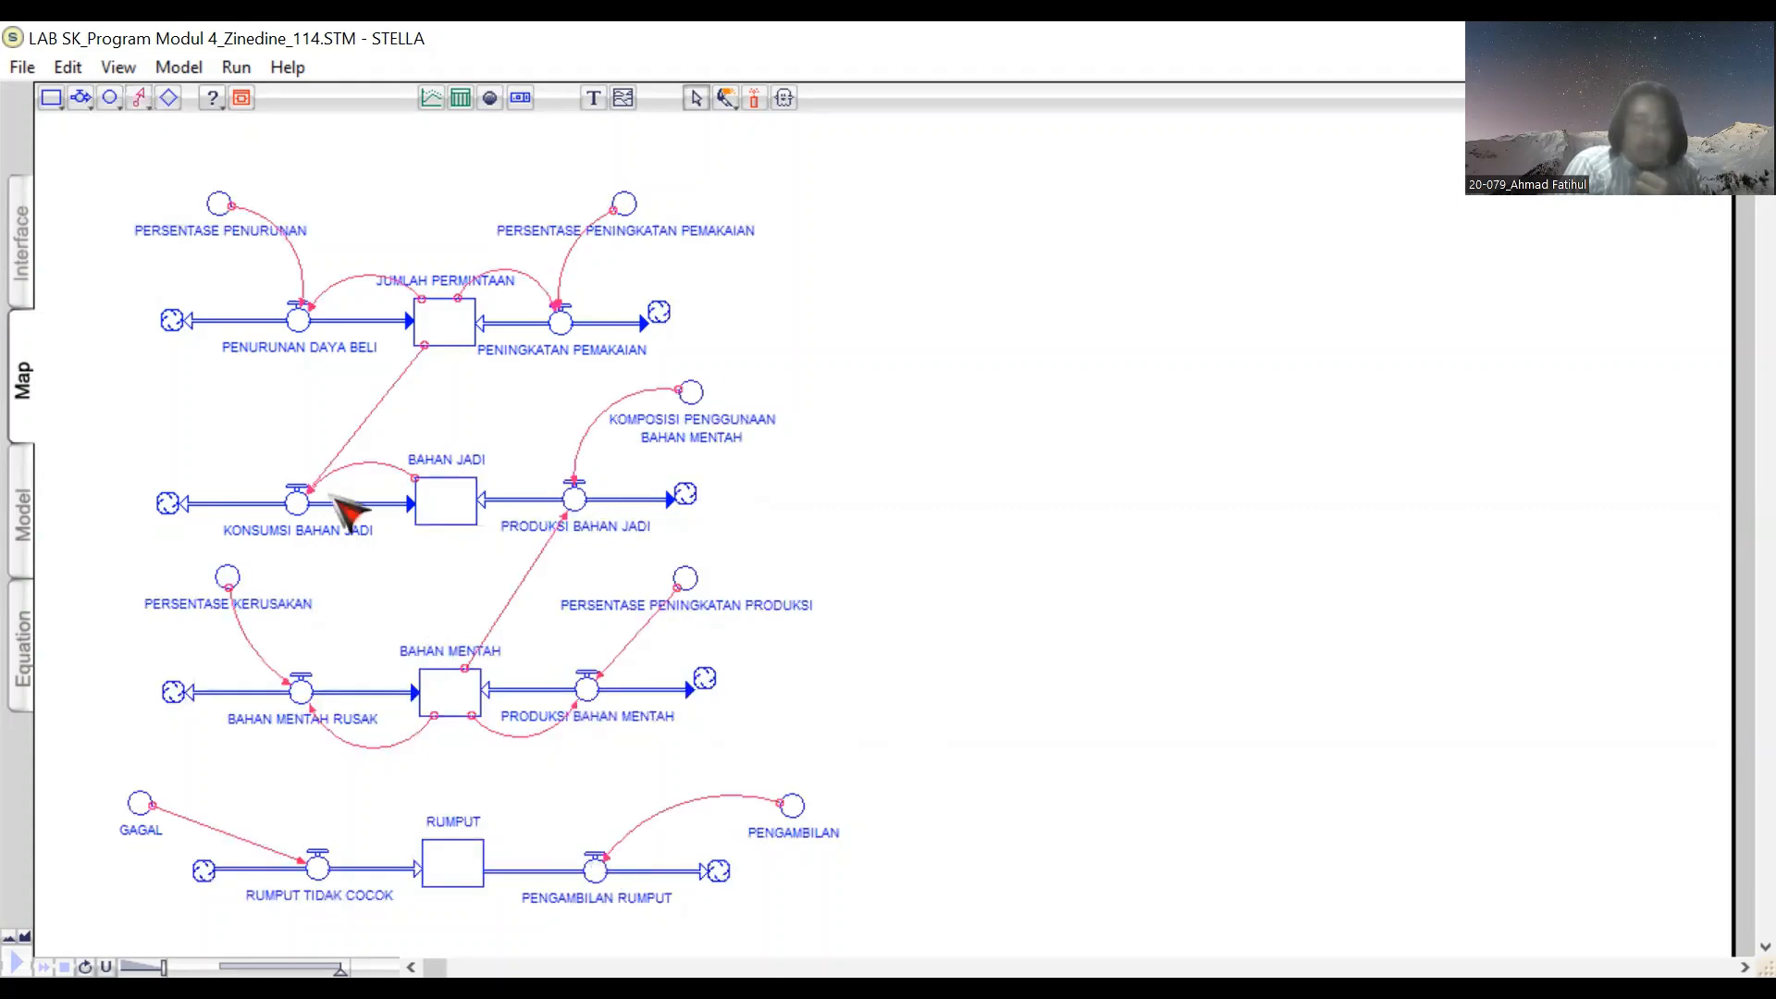
pyautogui.click(140, 98)
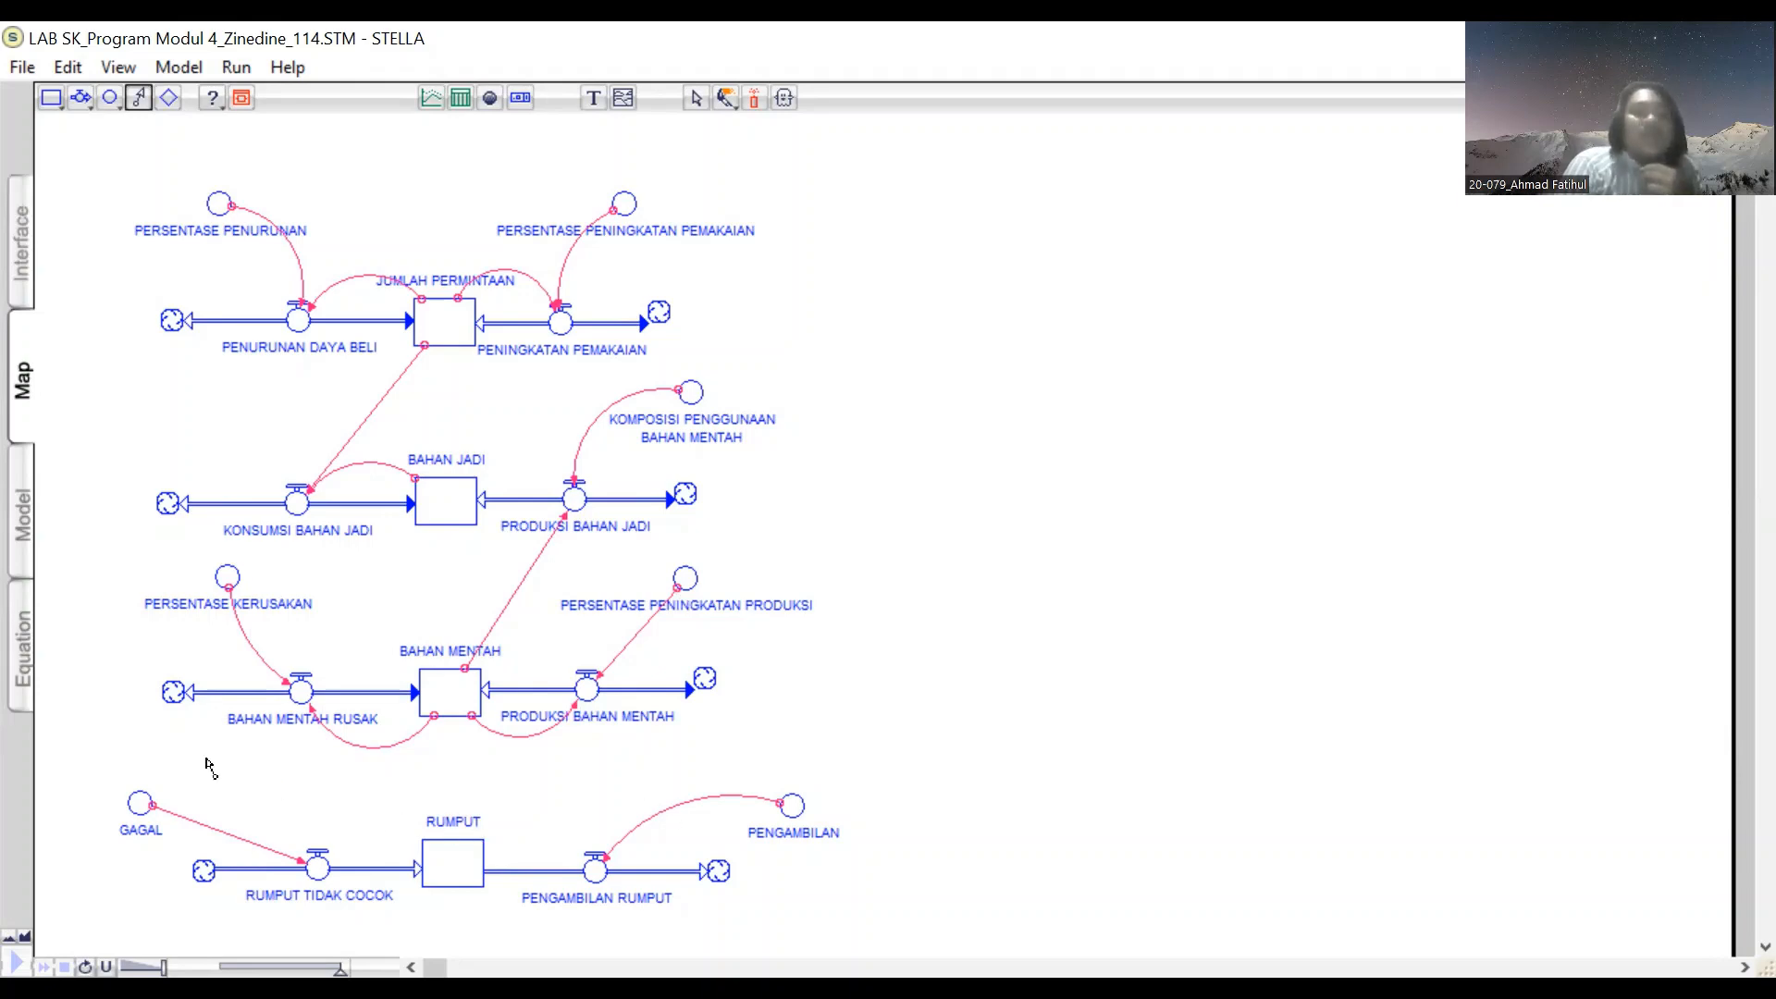
pyautogui.click(140, 97)
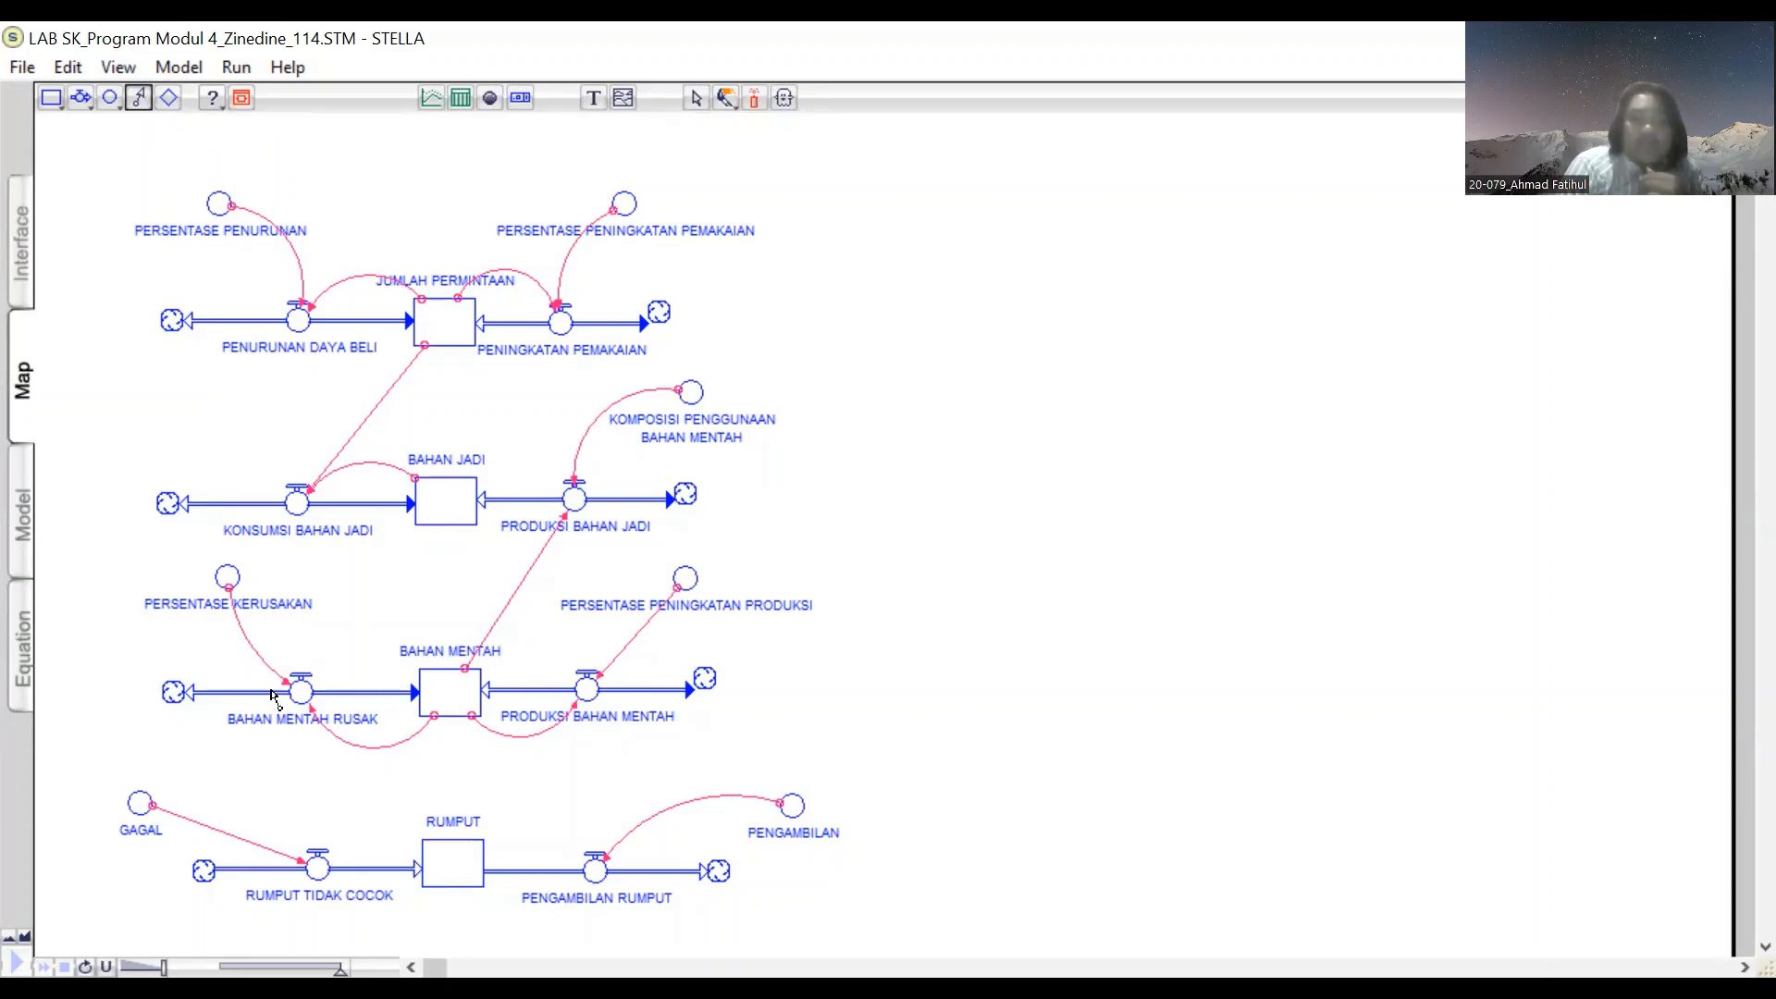
pyautogui.click(158, 795)
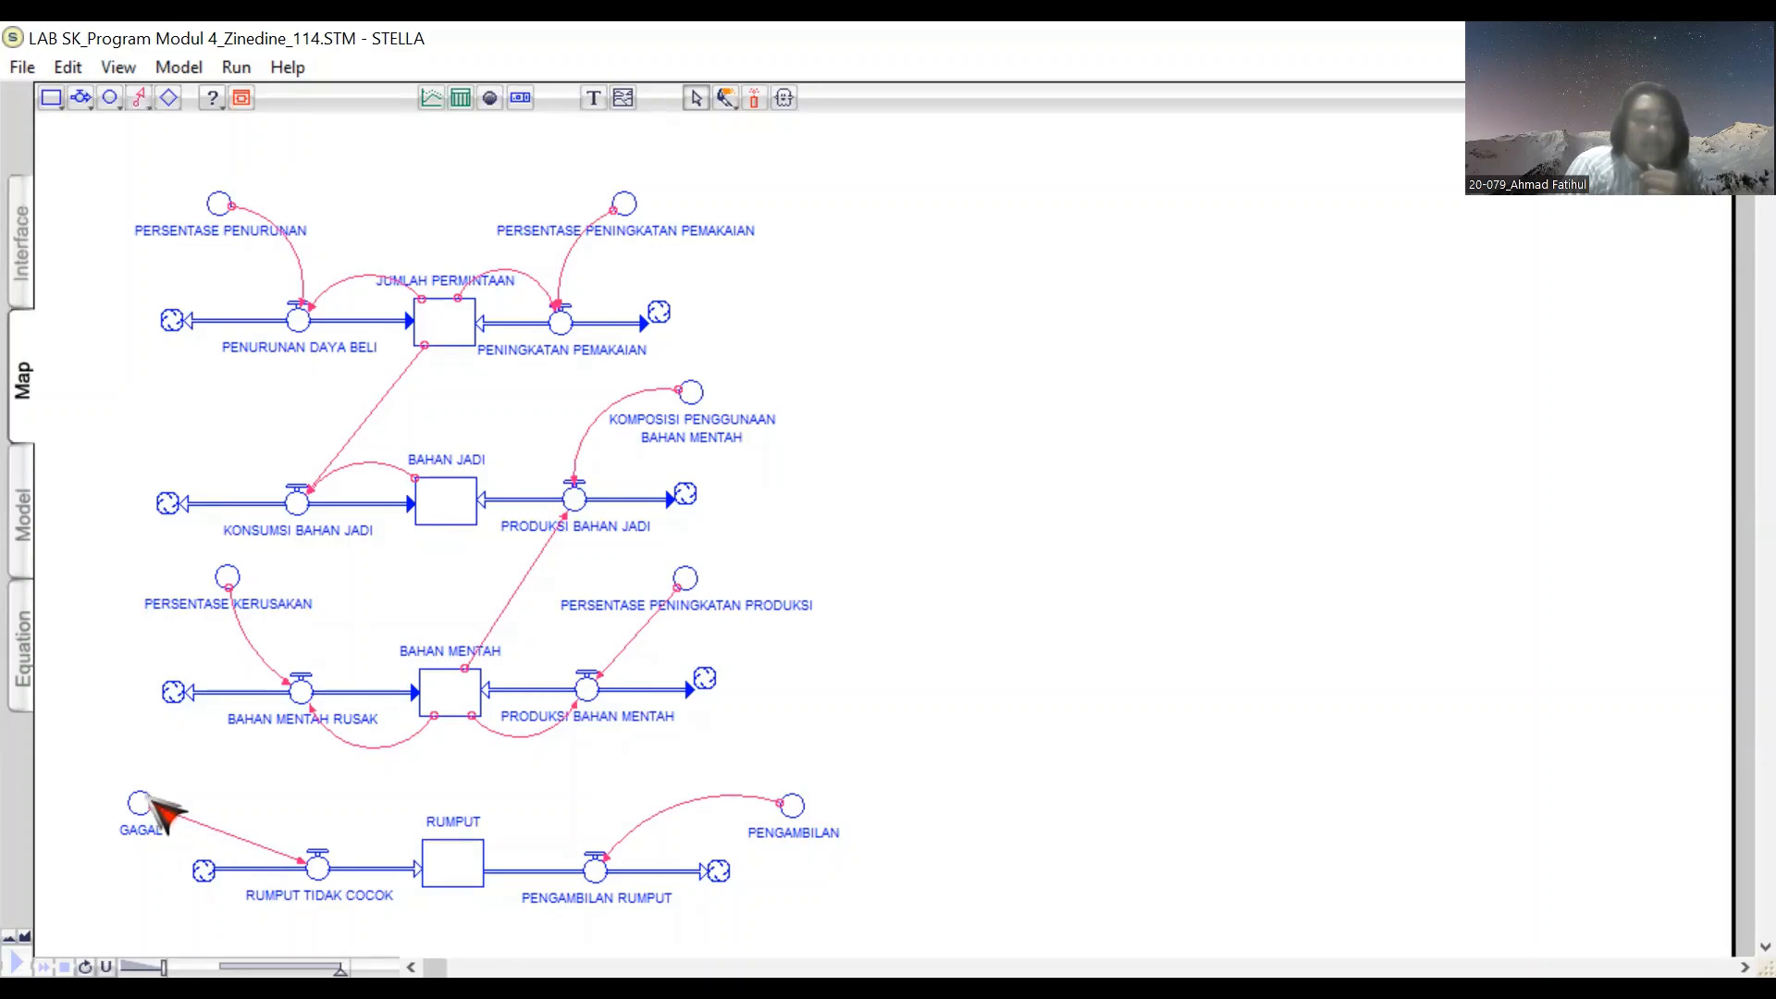
# Step: Move the GAGAL and PENGAMBILAN converters inward, closer to the flows they connect to
pyautogui.moveTo(146, 803); pyautogui.dragTo(278, 795)
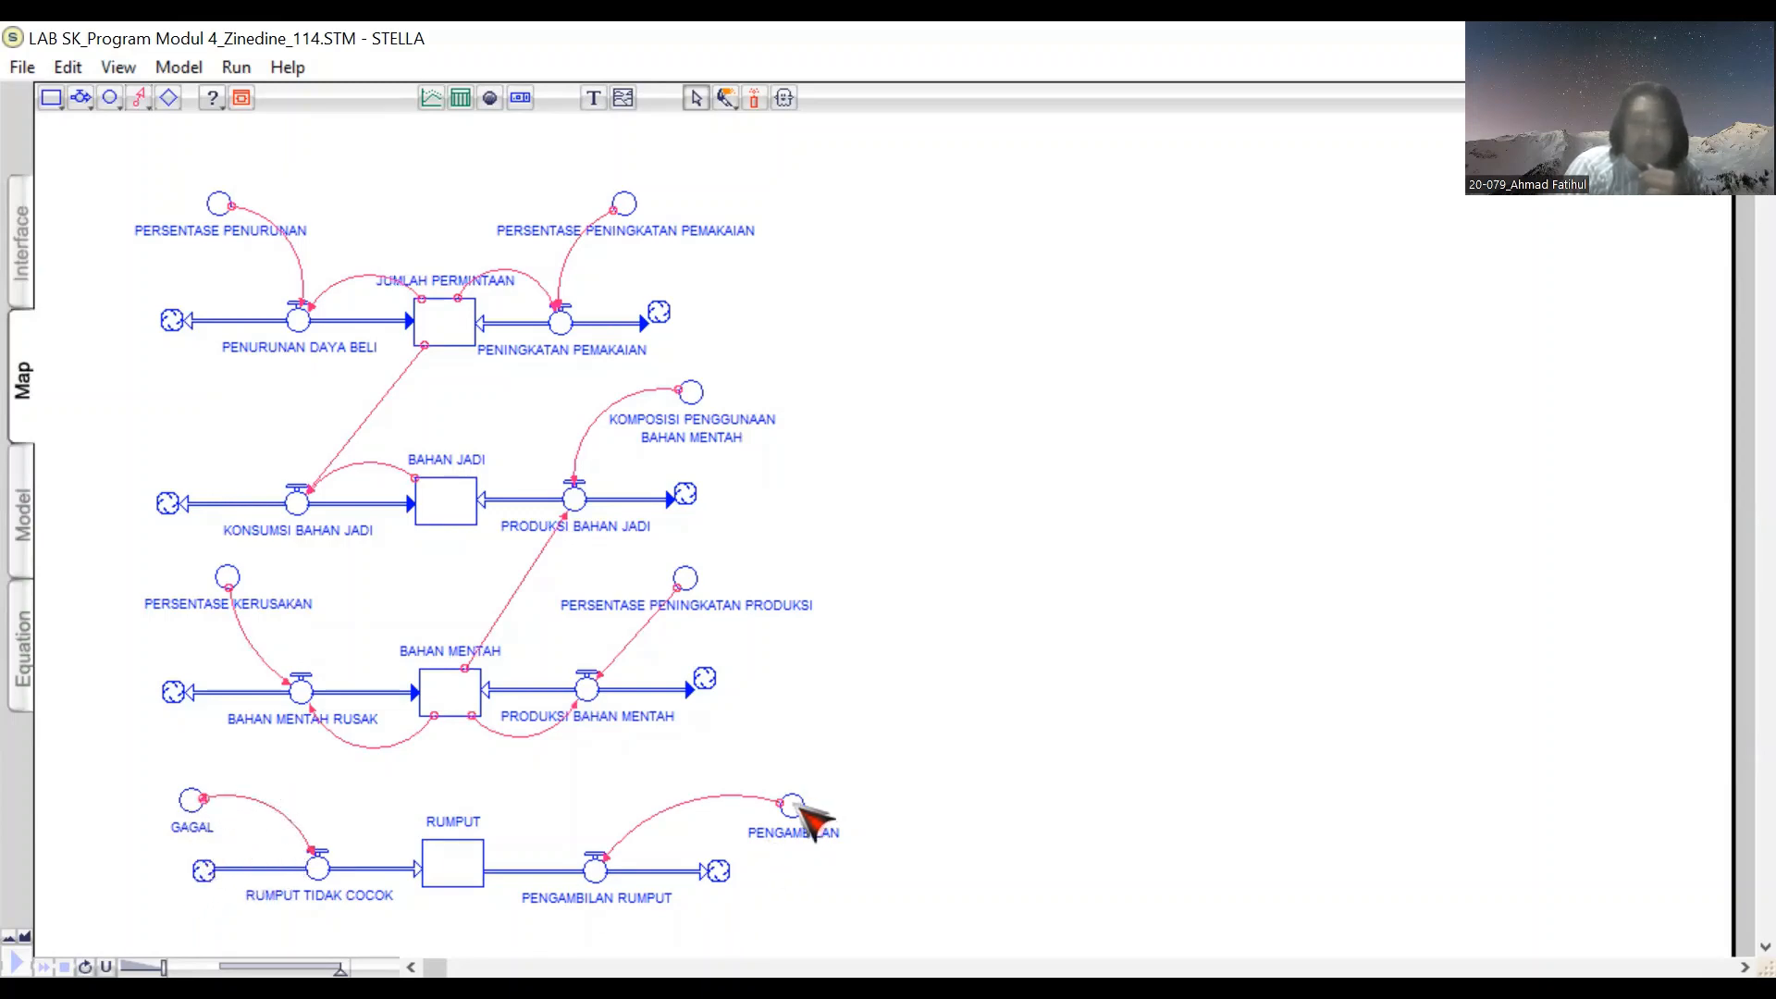
pyautogui.moveTo(801, 804); pyautogui.dragTo(725, 792)
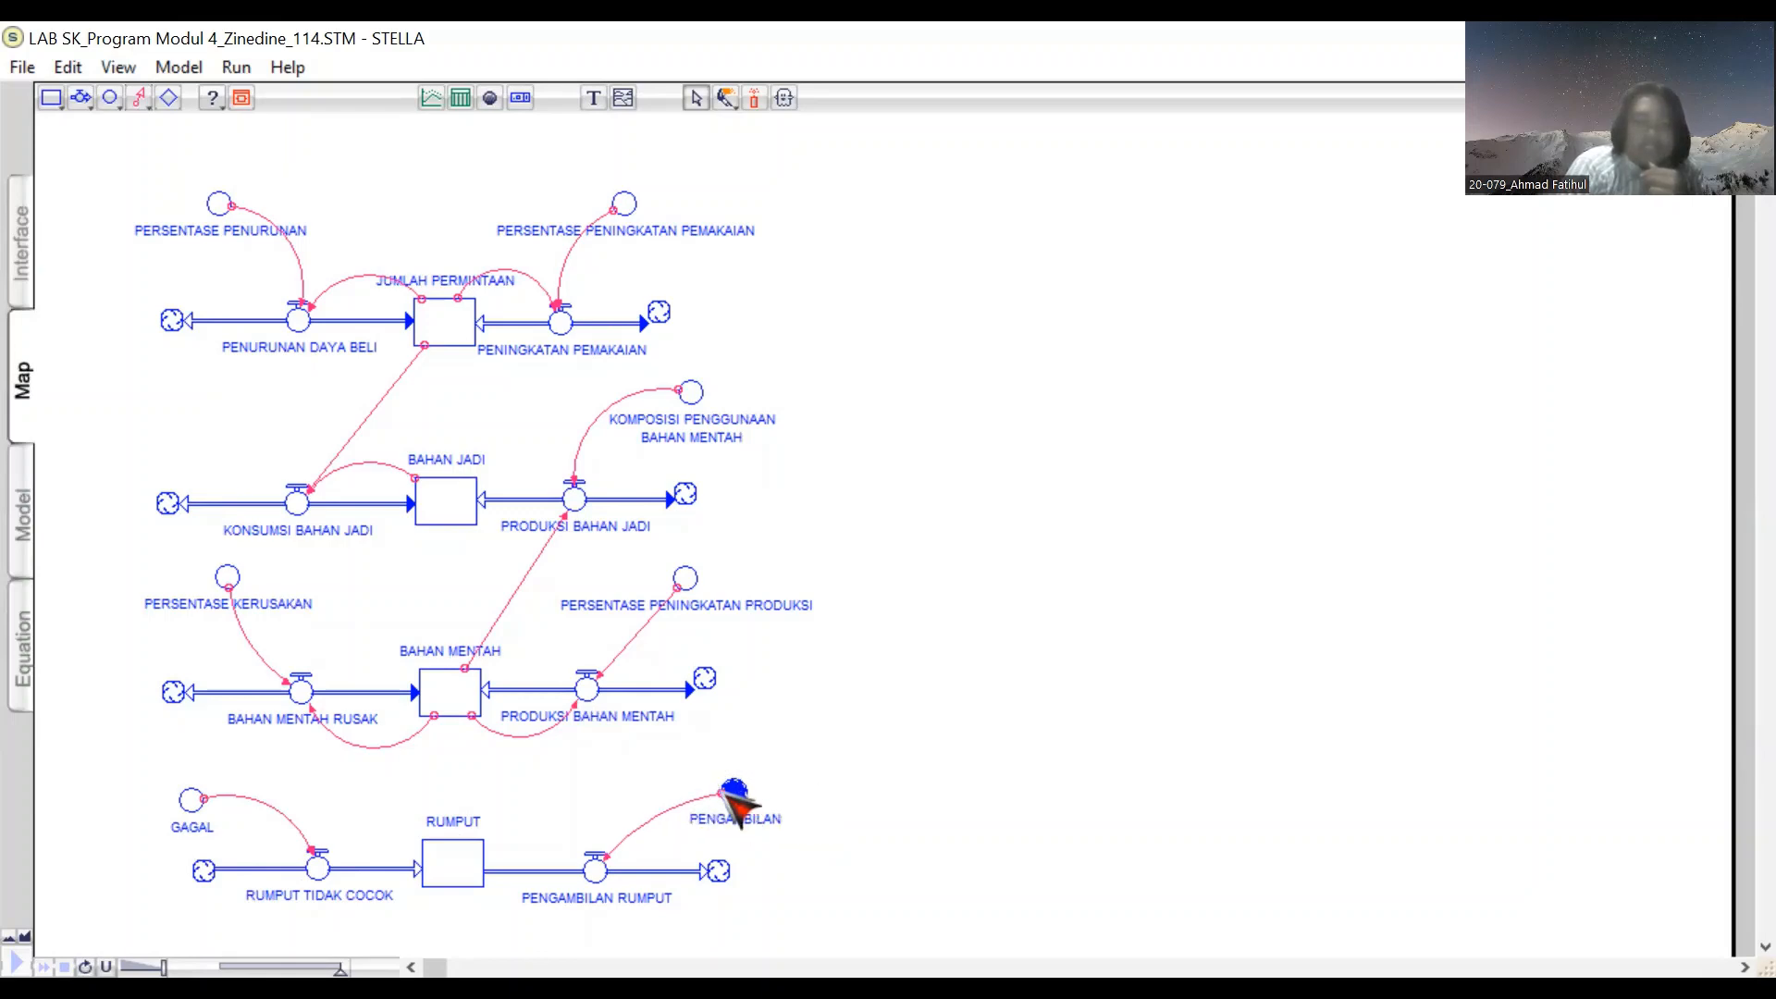
# Step: Delete the entire RUMPUT structure, including its stock, both flows, converters and connectors
pyautogui.moveTo(722, 792); pyautogui.dragTo(159, 908)
pyautogui.press('Delete')
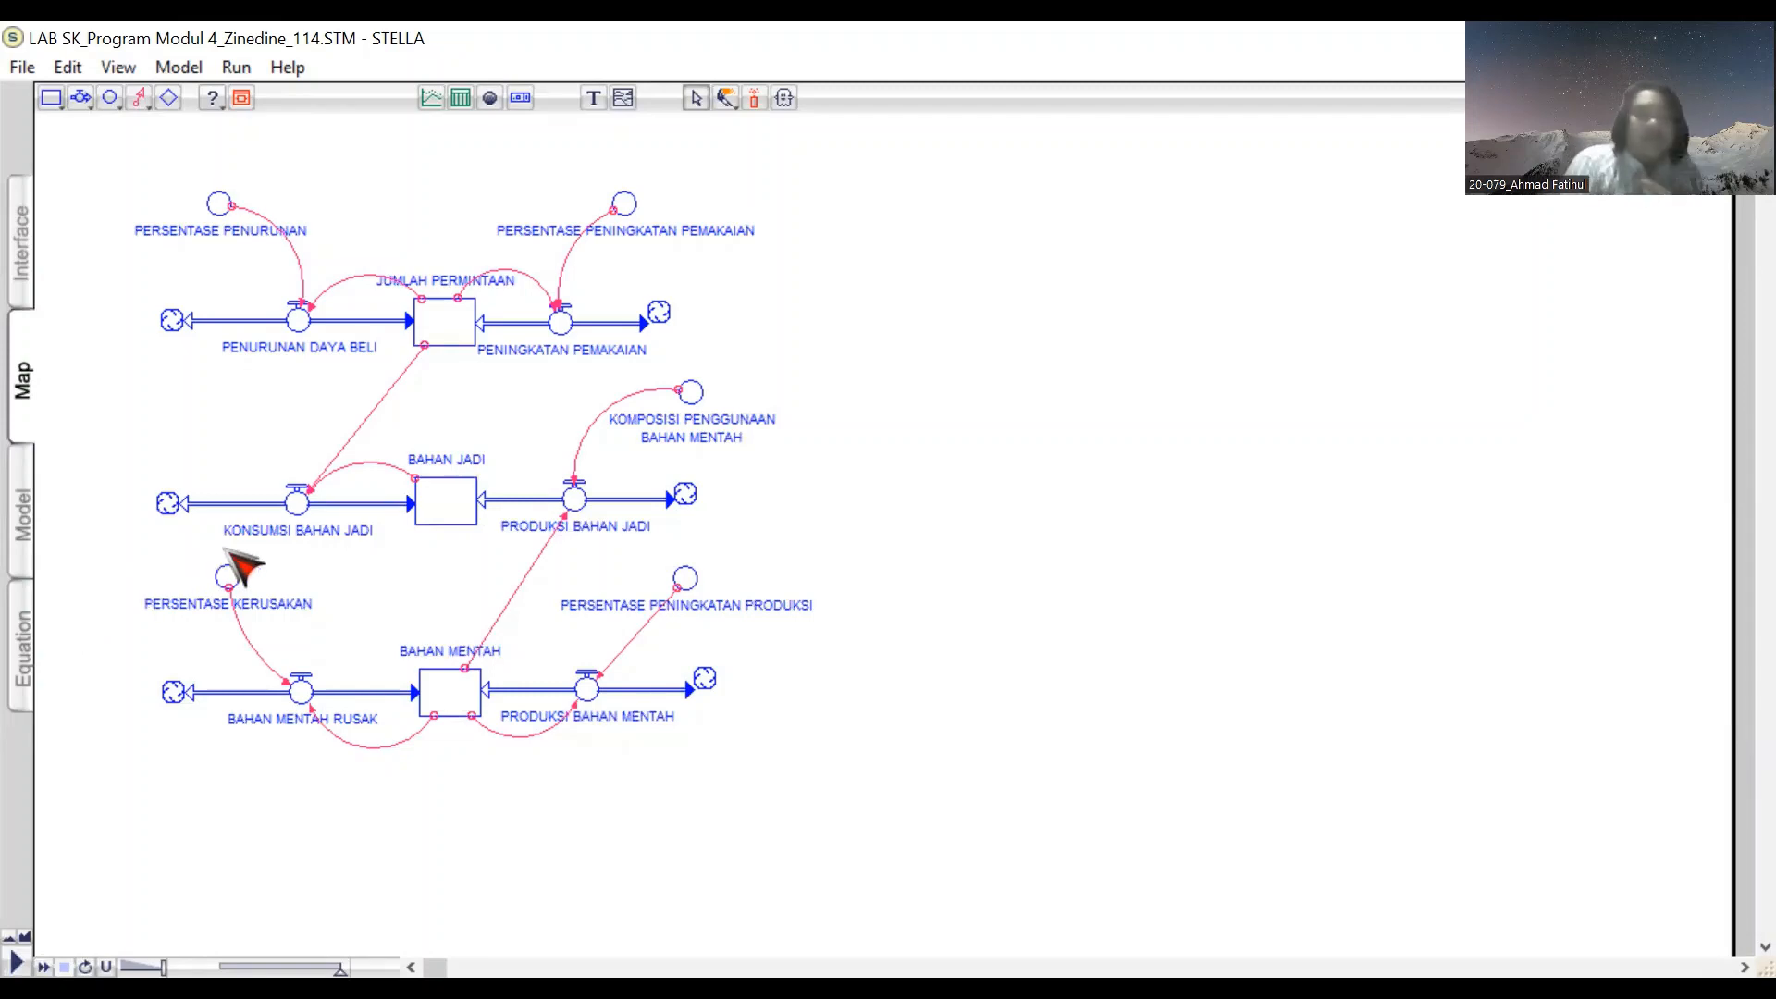
# Step: Switch to the Model layer and review the definitions of the PERSENTASE PENURUNAN and PERSENTASE PENINGKATAN PEMAKAIAN converters
pyautogui.click(30, 507)
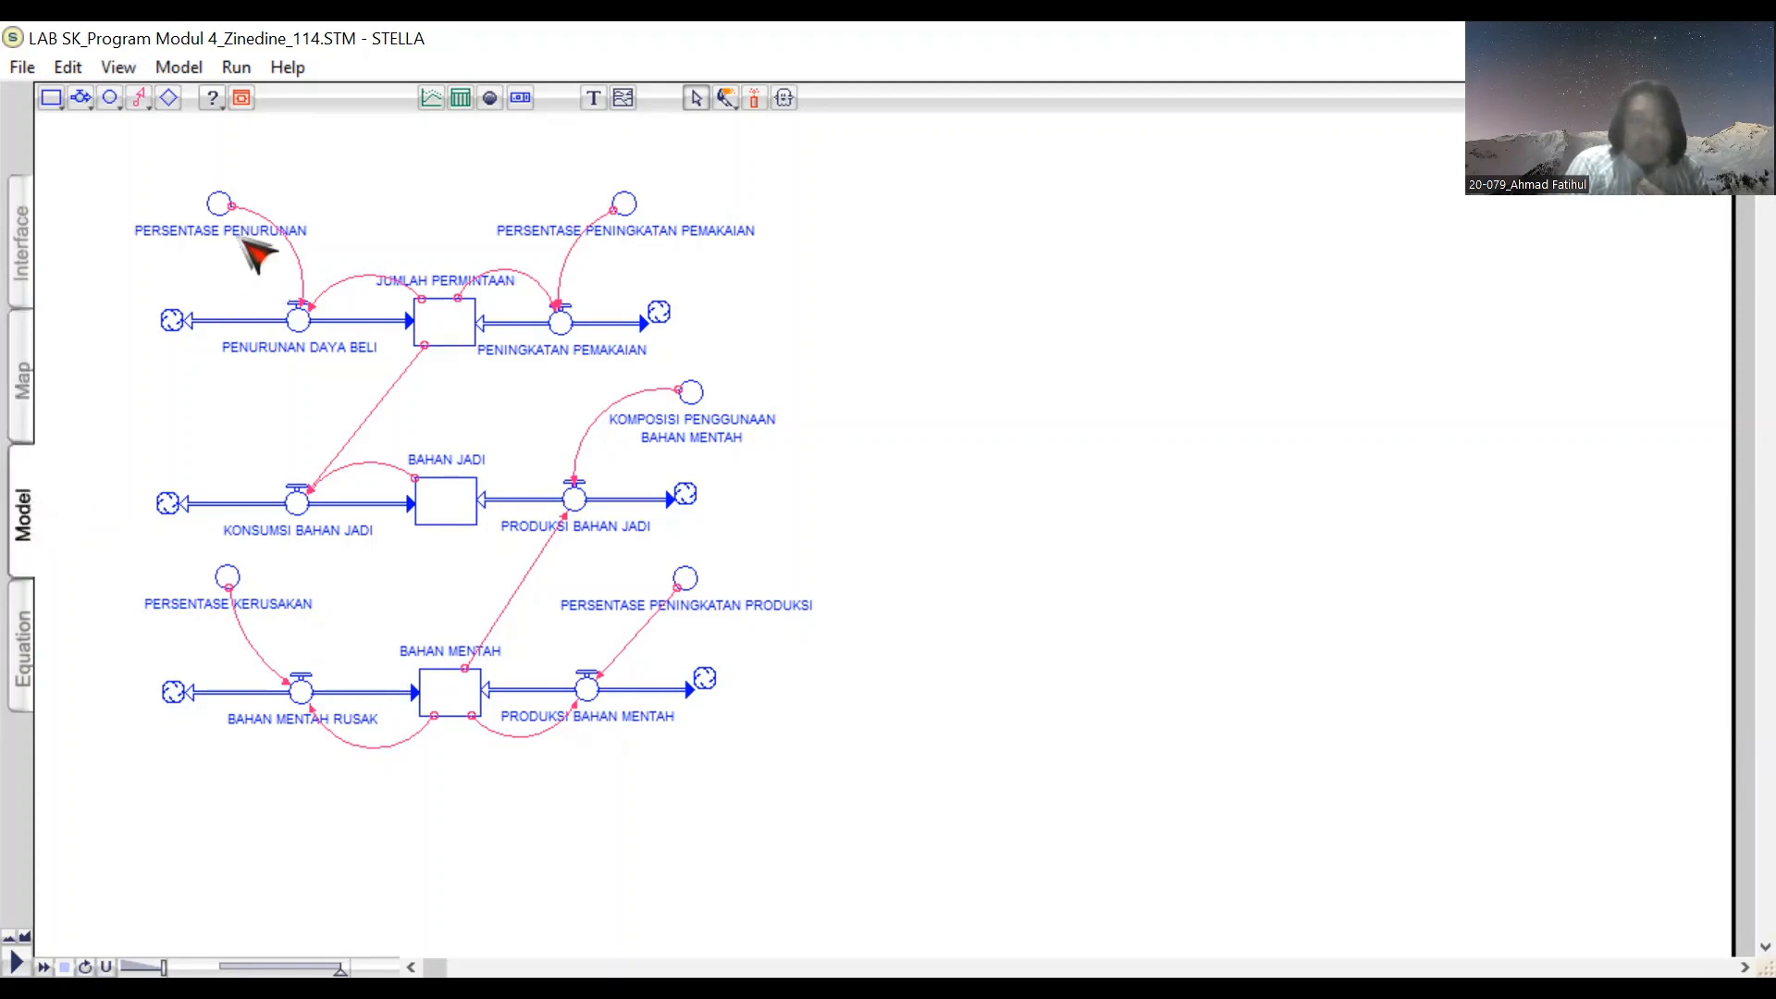
pyautogui.click(220, 204)
pyautogui.press('Delete')
pyautogui.hotkey('ctrl', 'z')
pyautogui.doubleClick(220, 205)
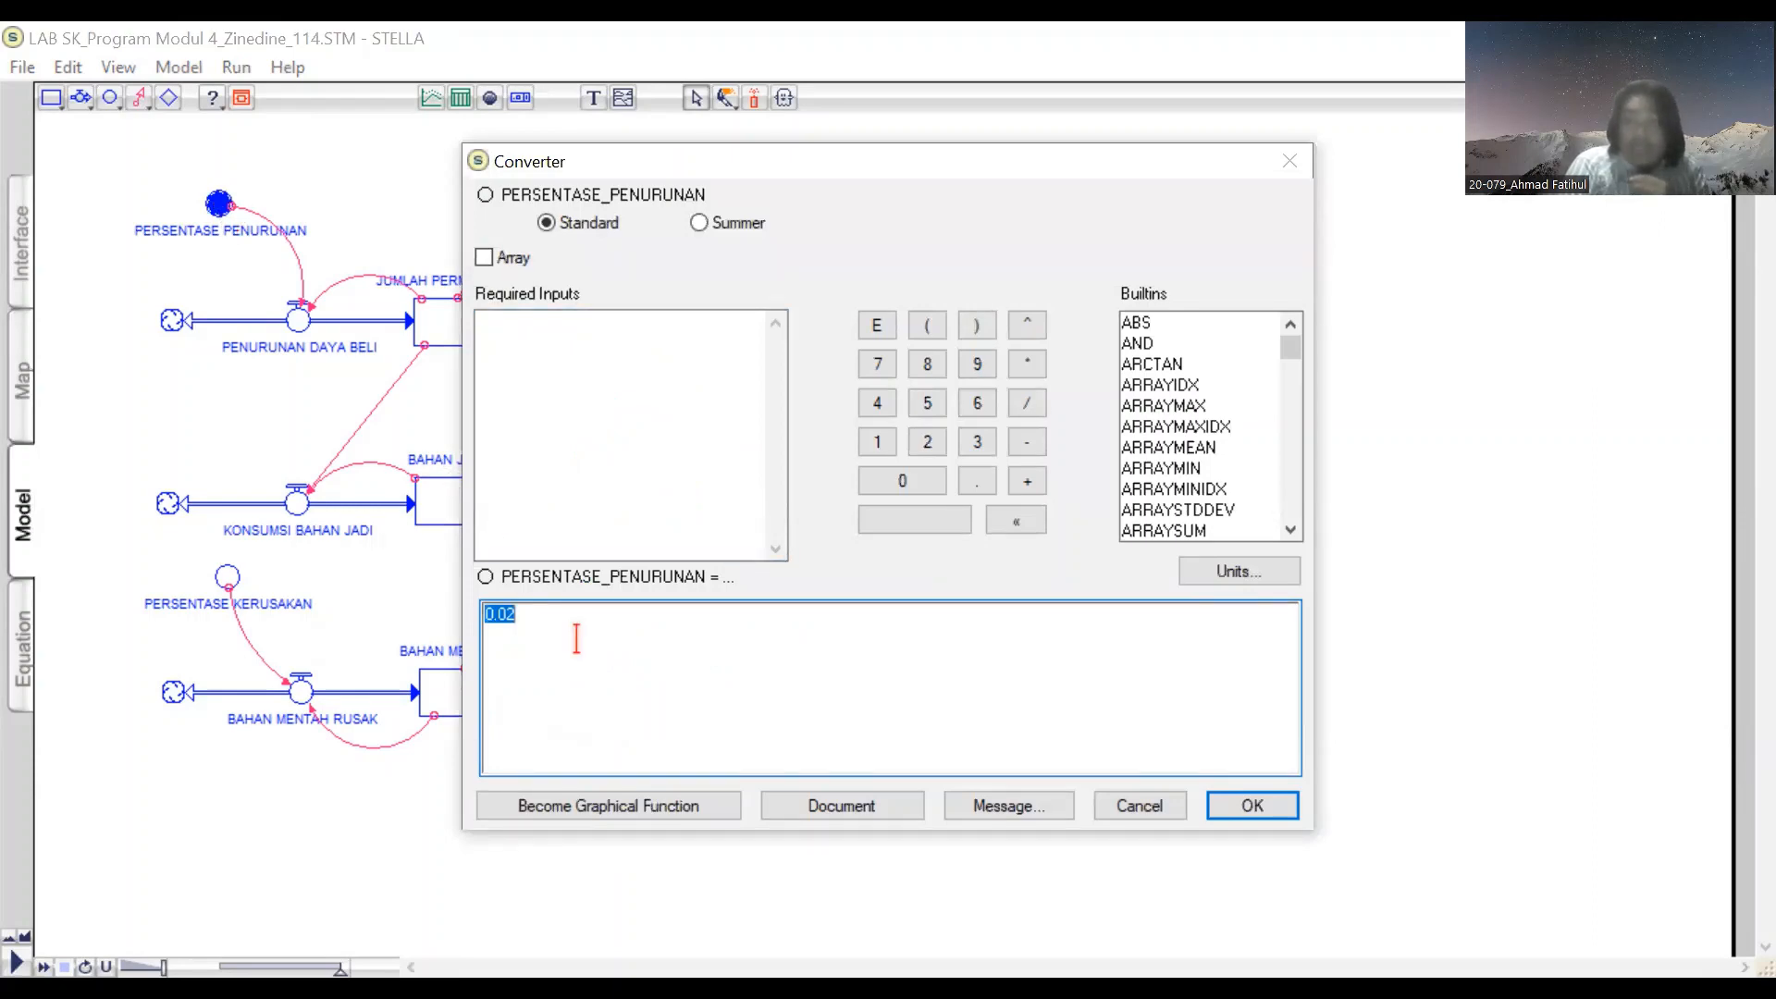
pyautogui.click(1249, 818)
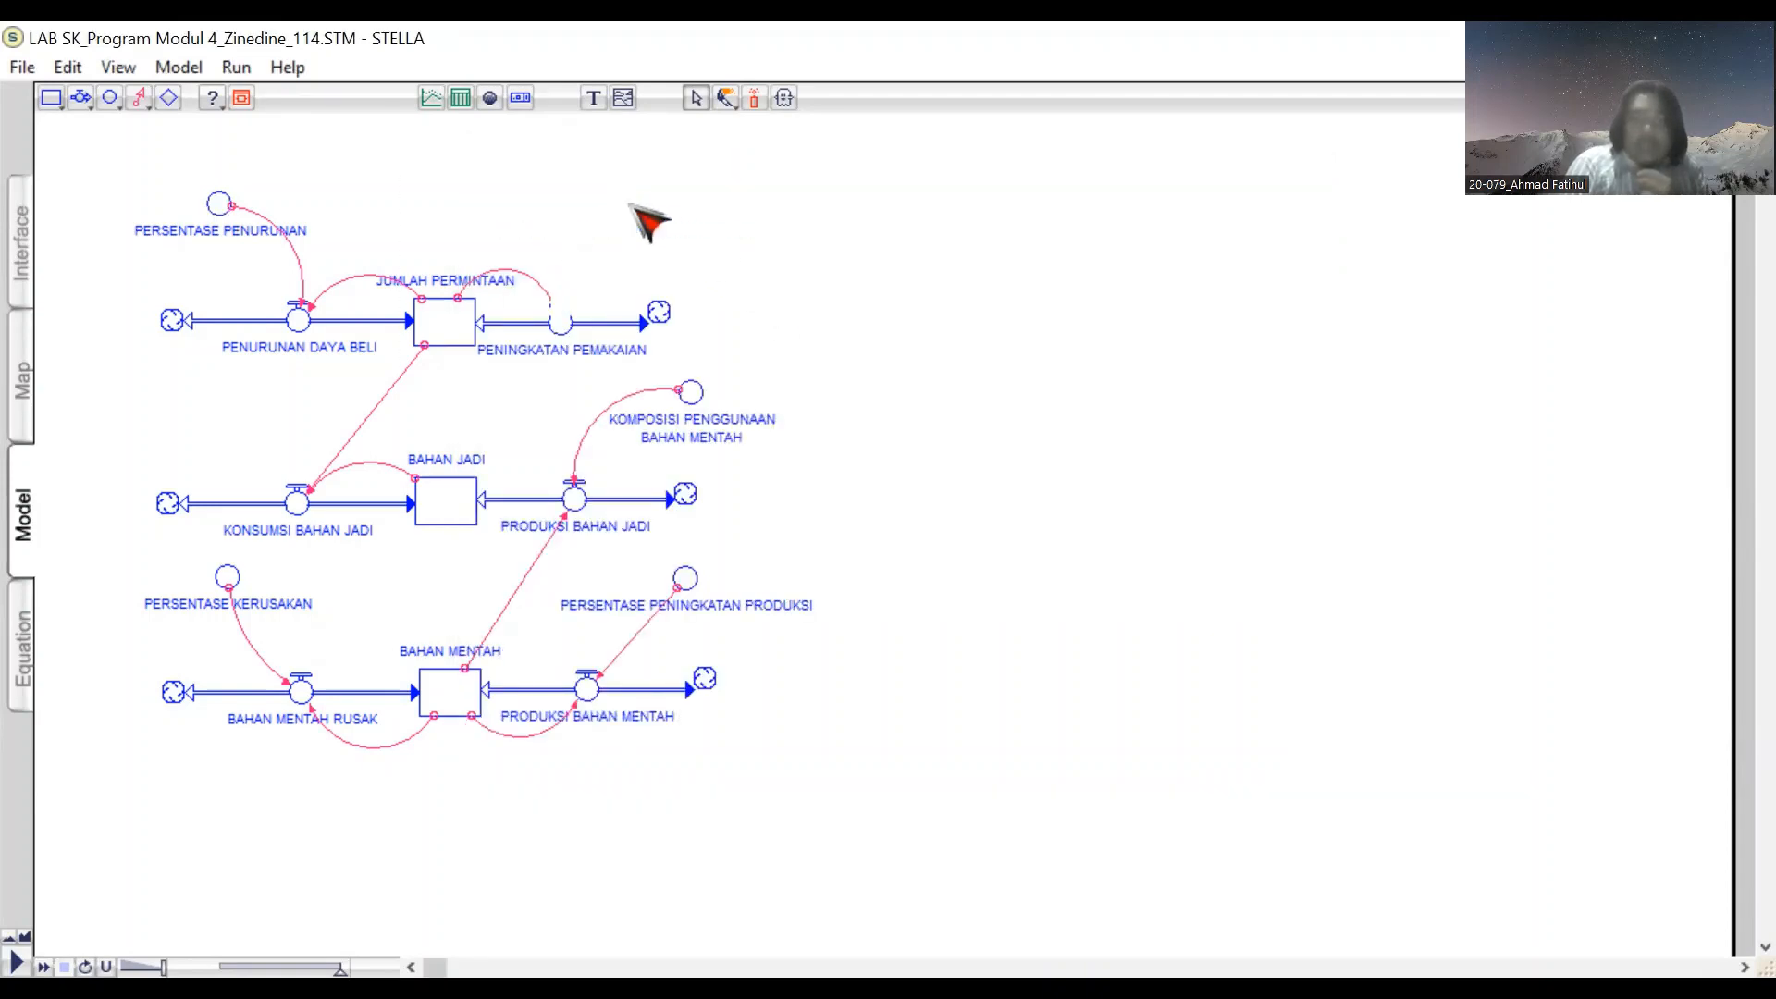
pyautogui.doubleClick(629, 205)
pyautogui.click(1284, 801)
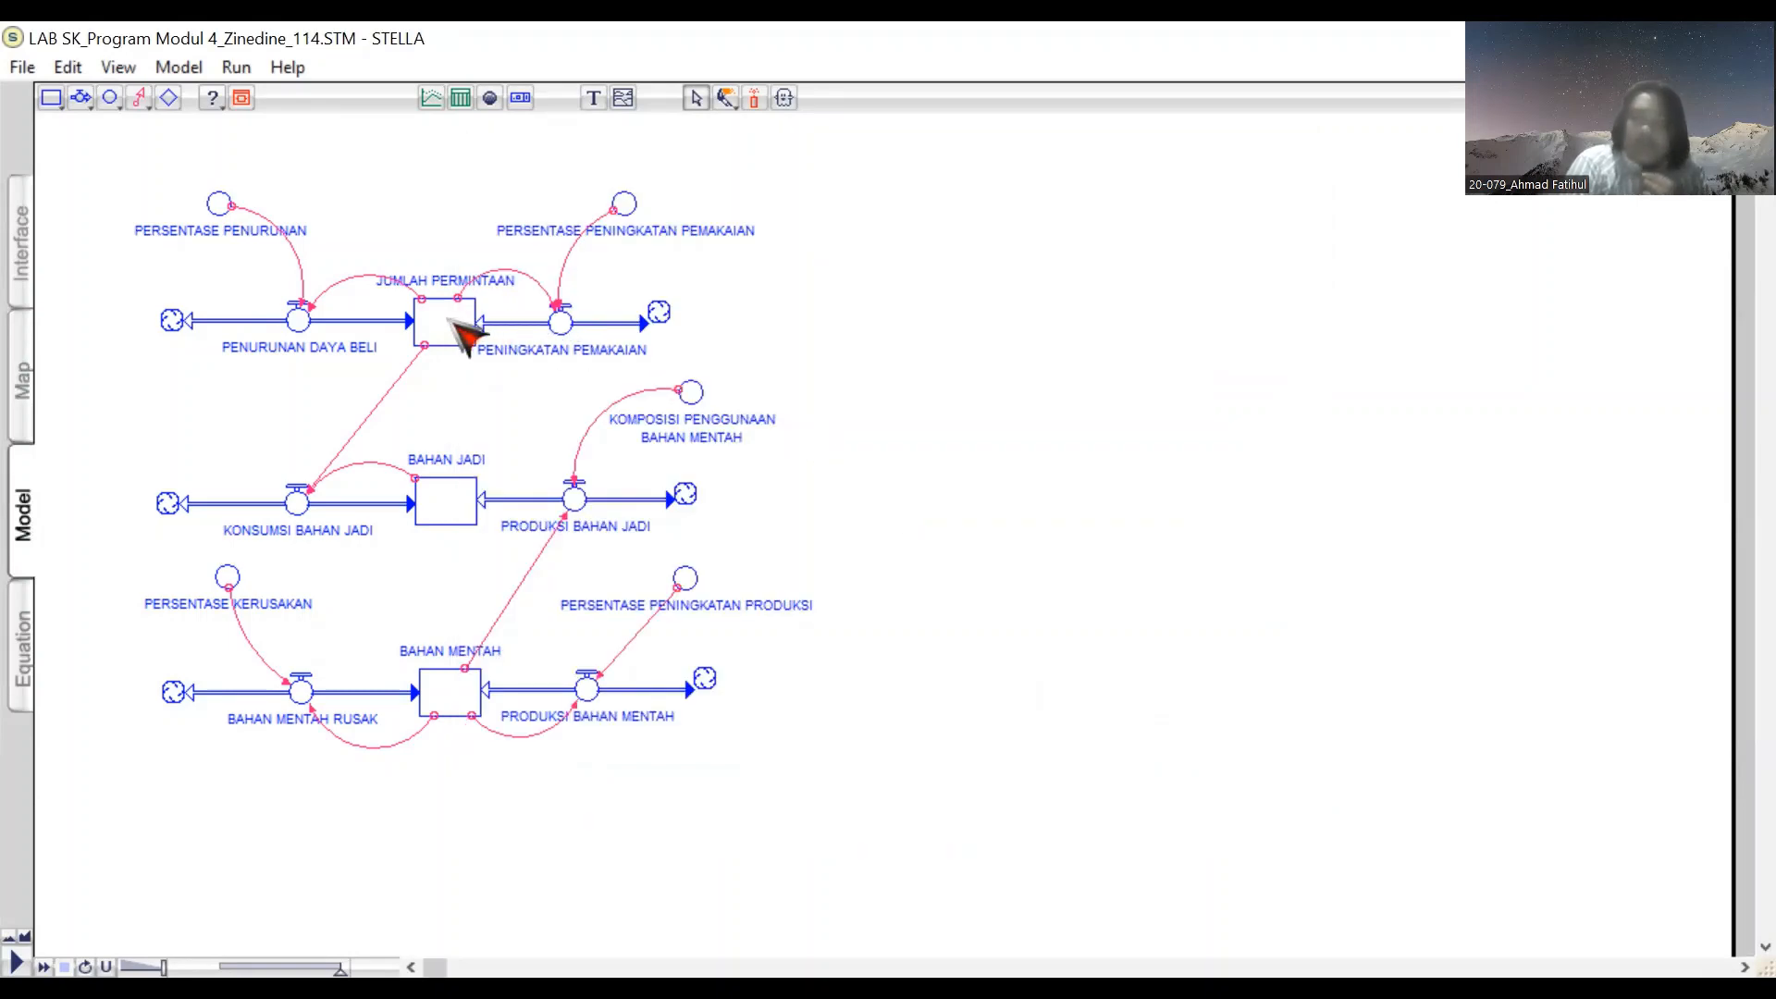
# Step: Review the initial value of the JUMLAH PERMINTAAN stock and the equations of its PENINGKATAN PEMAKAIAN and PENURUNAN DAYA BELI flows
pyautogui.doubleClick(453, 335)
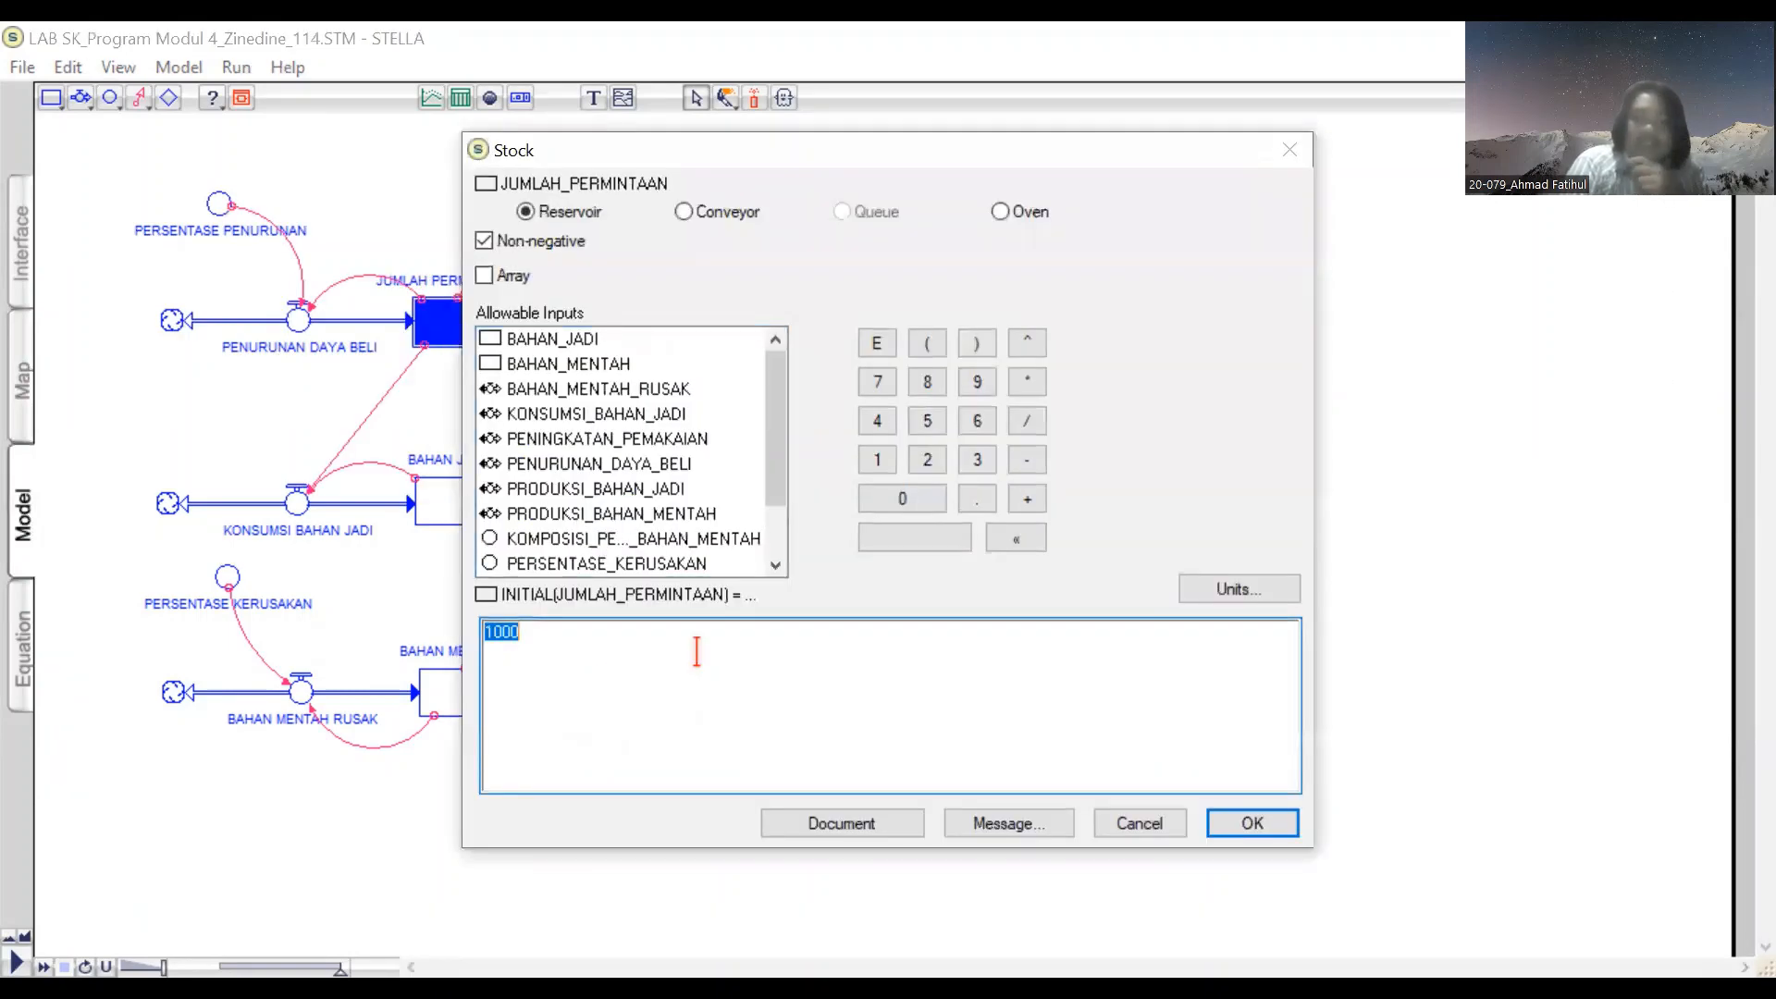
pyautogui.click(1252, 823)
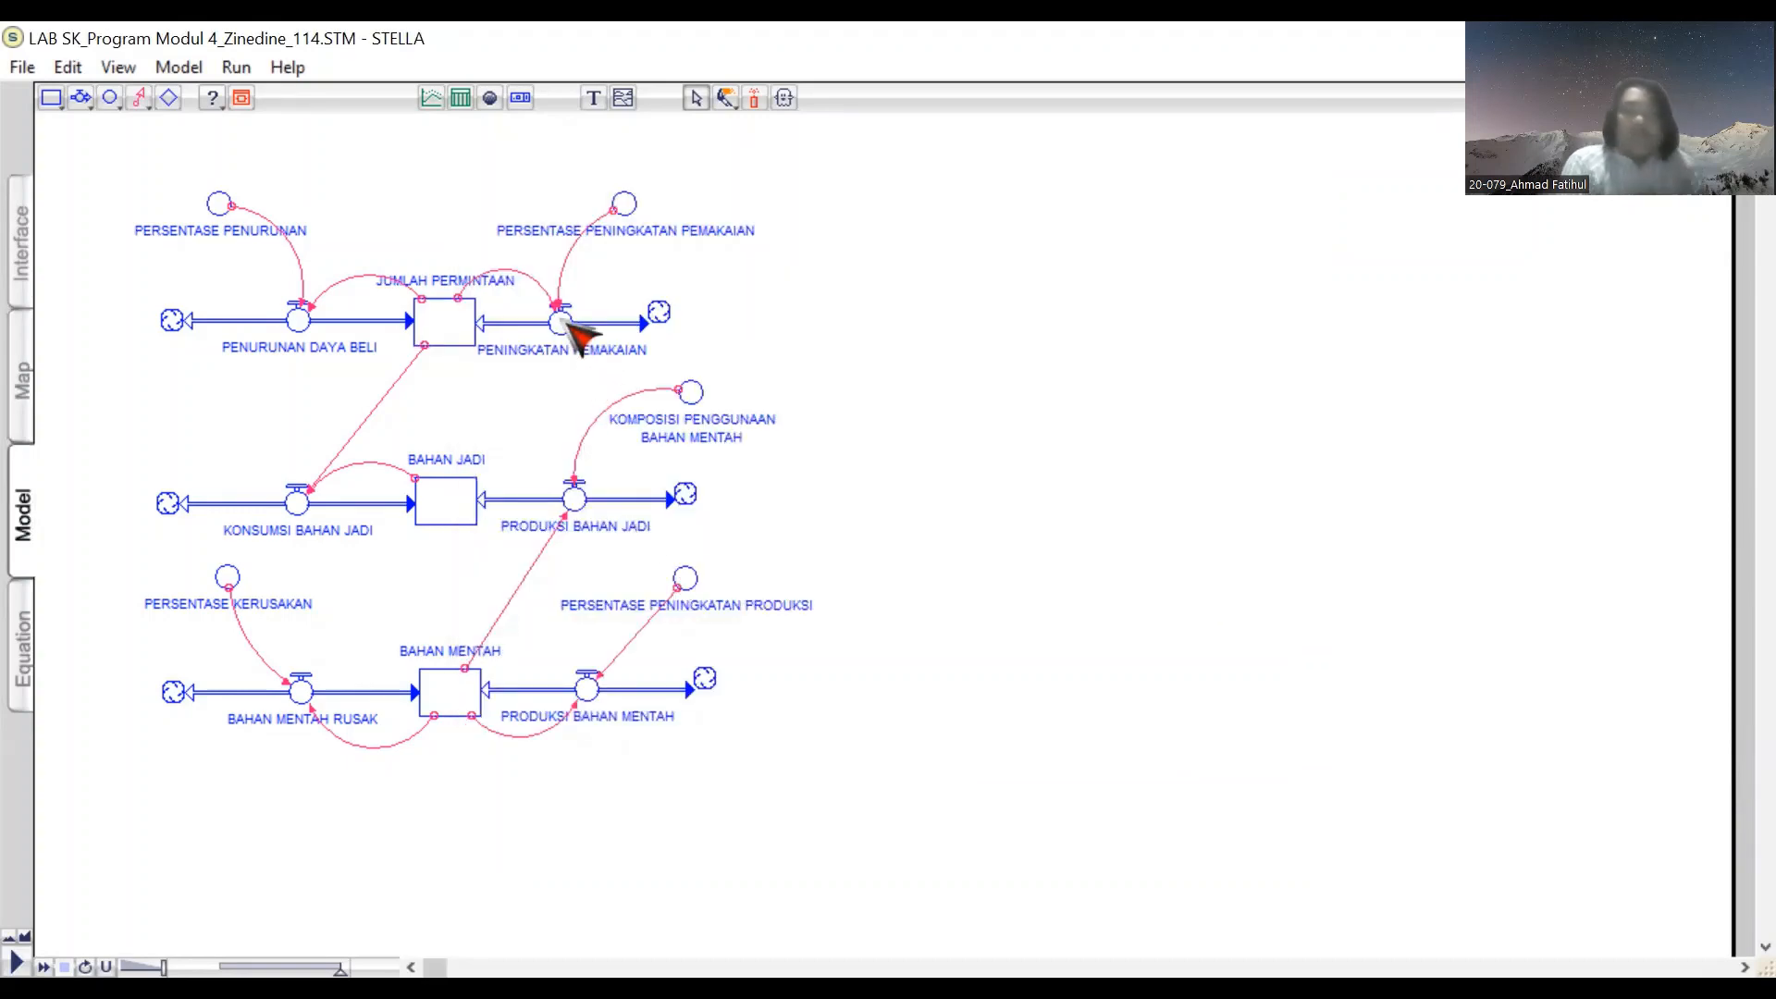
pyautogui.doubleClick(562, 322)
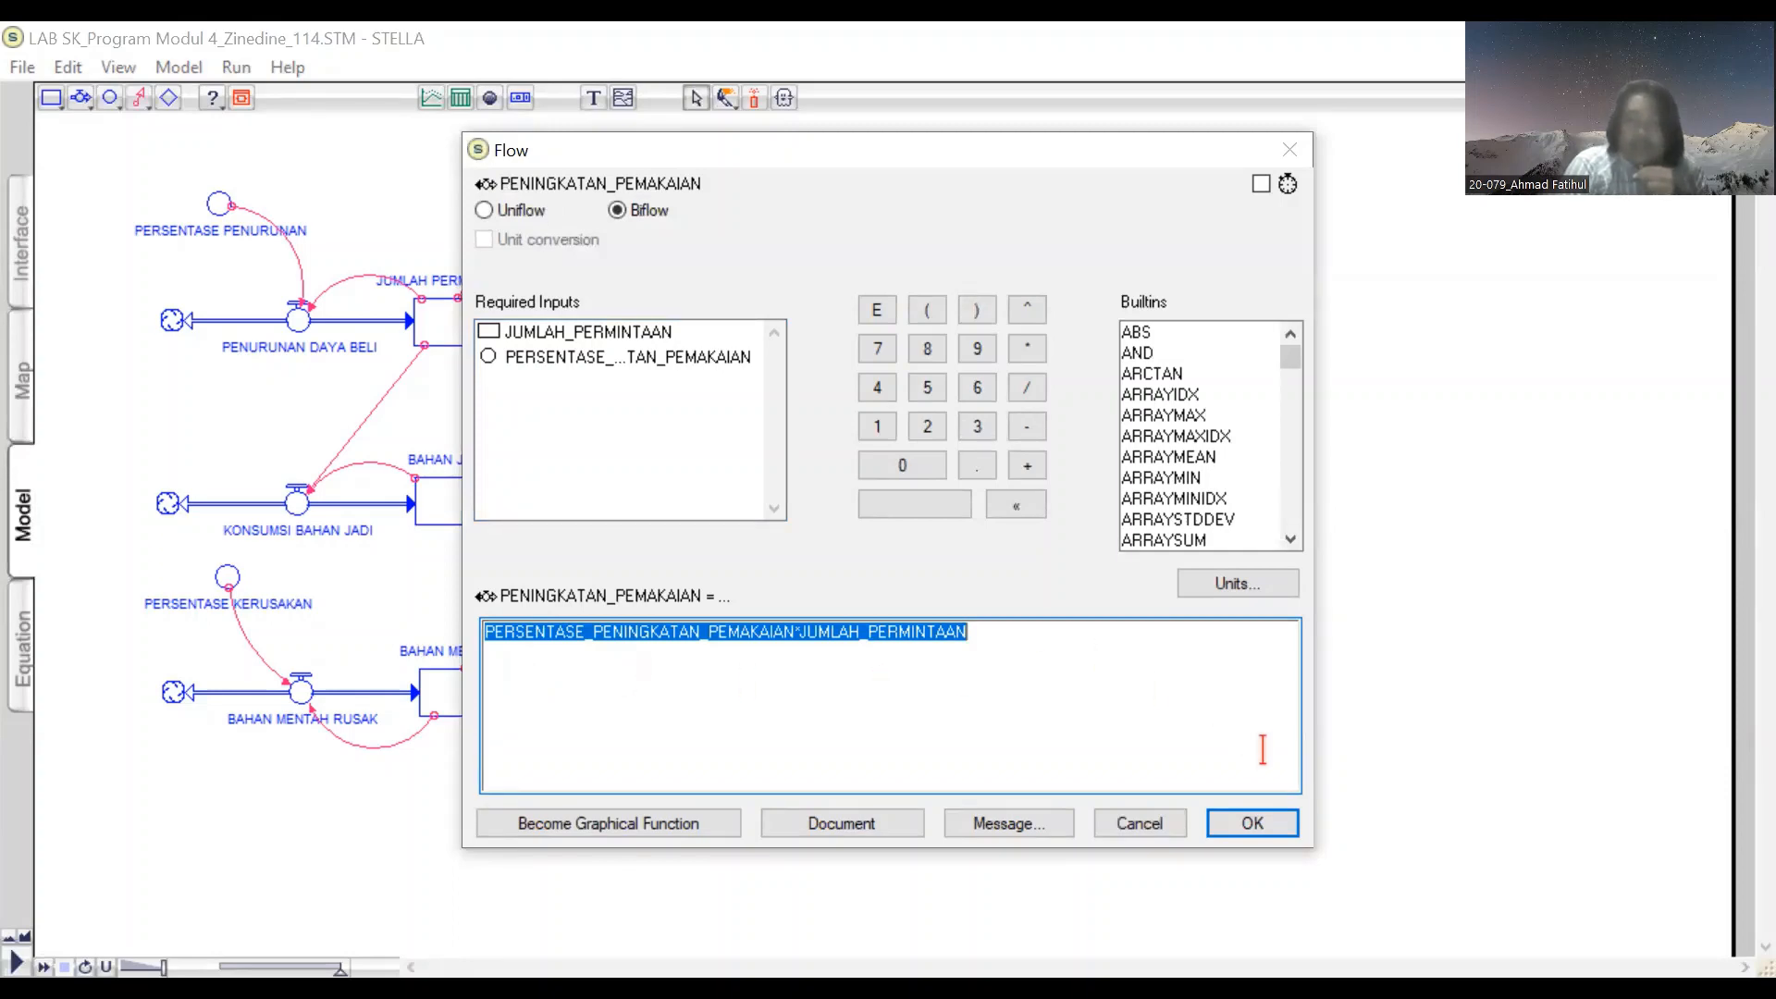
pyautogui.click(1273, 833)
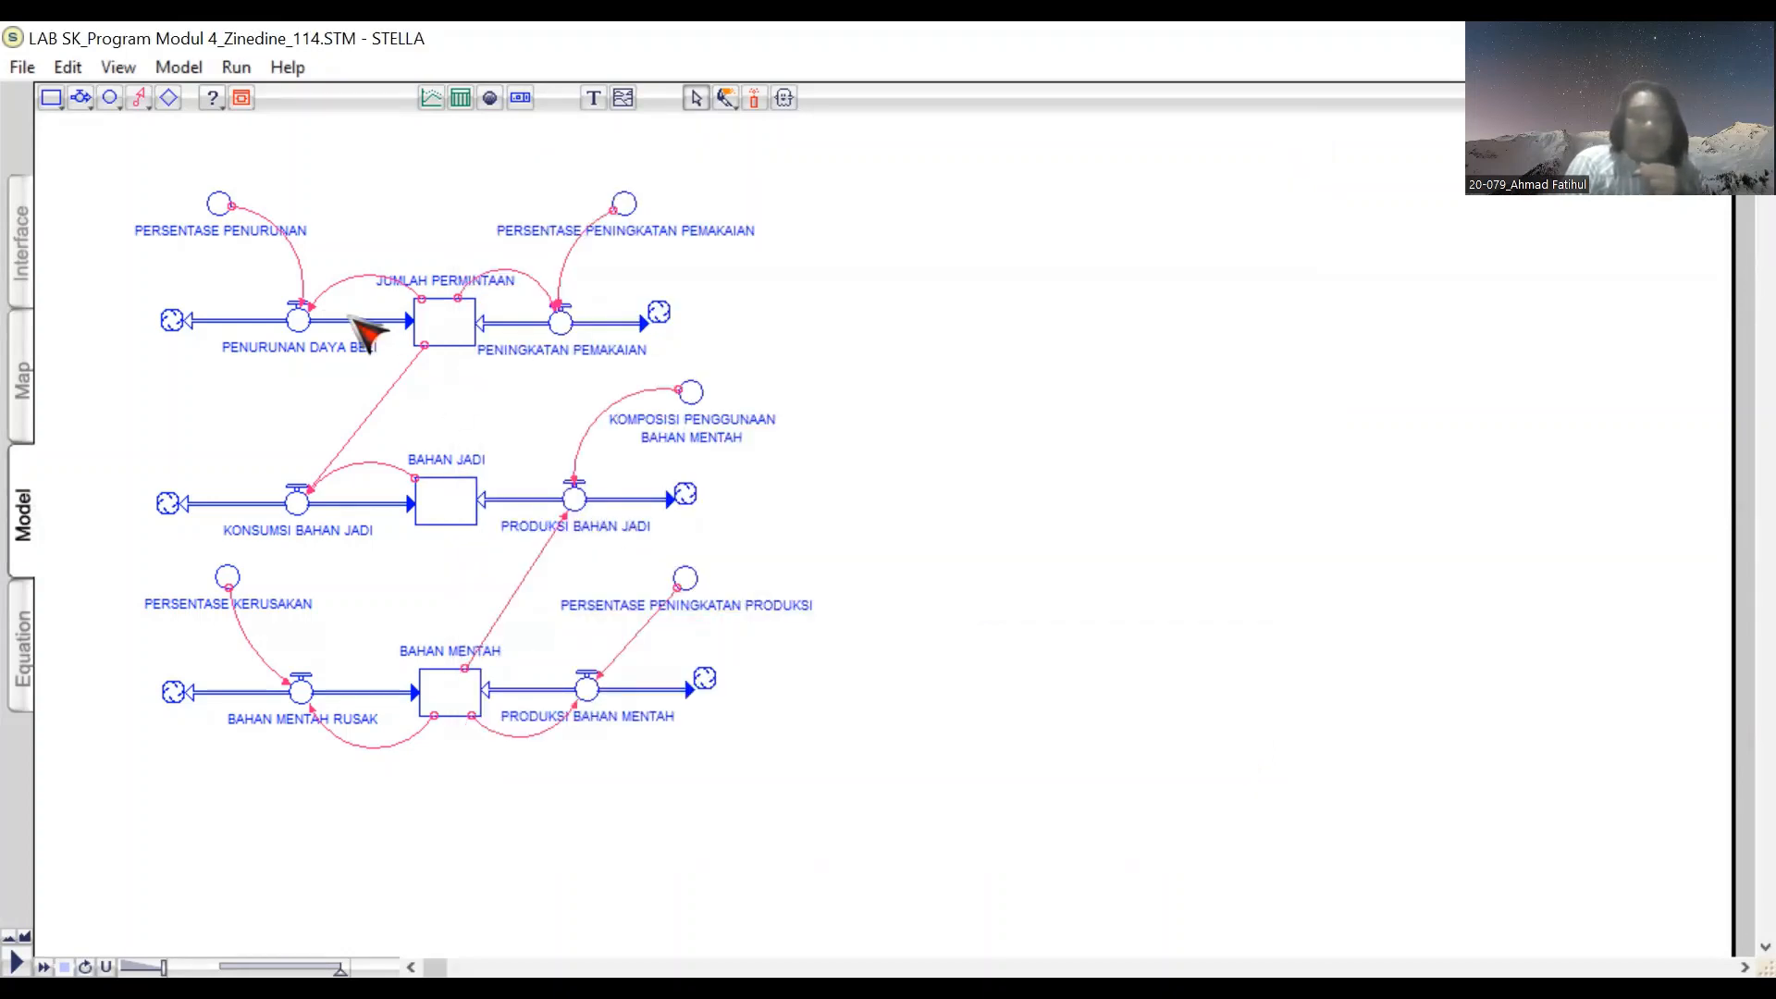
pyautogui.click(305, 321)
pyautogui.doubleClick(311, 324)
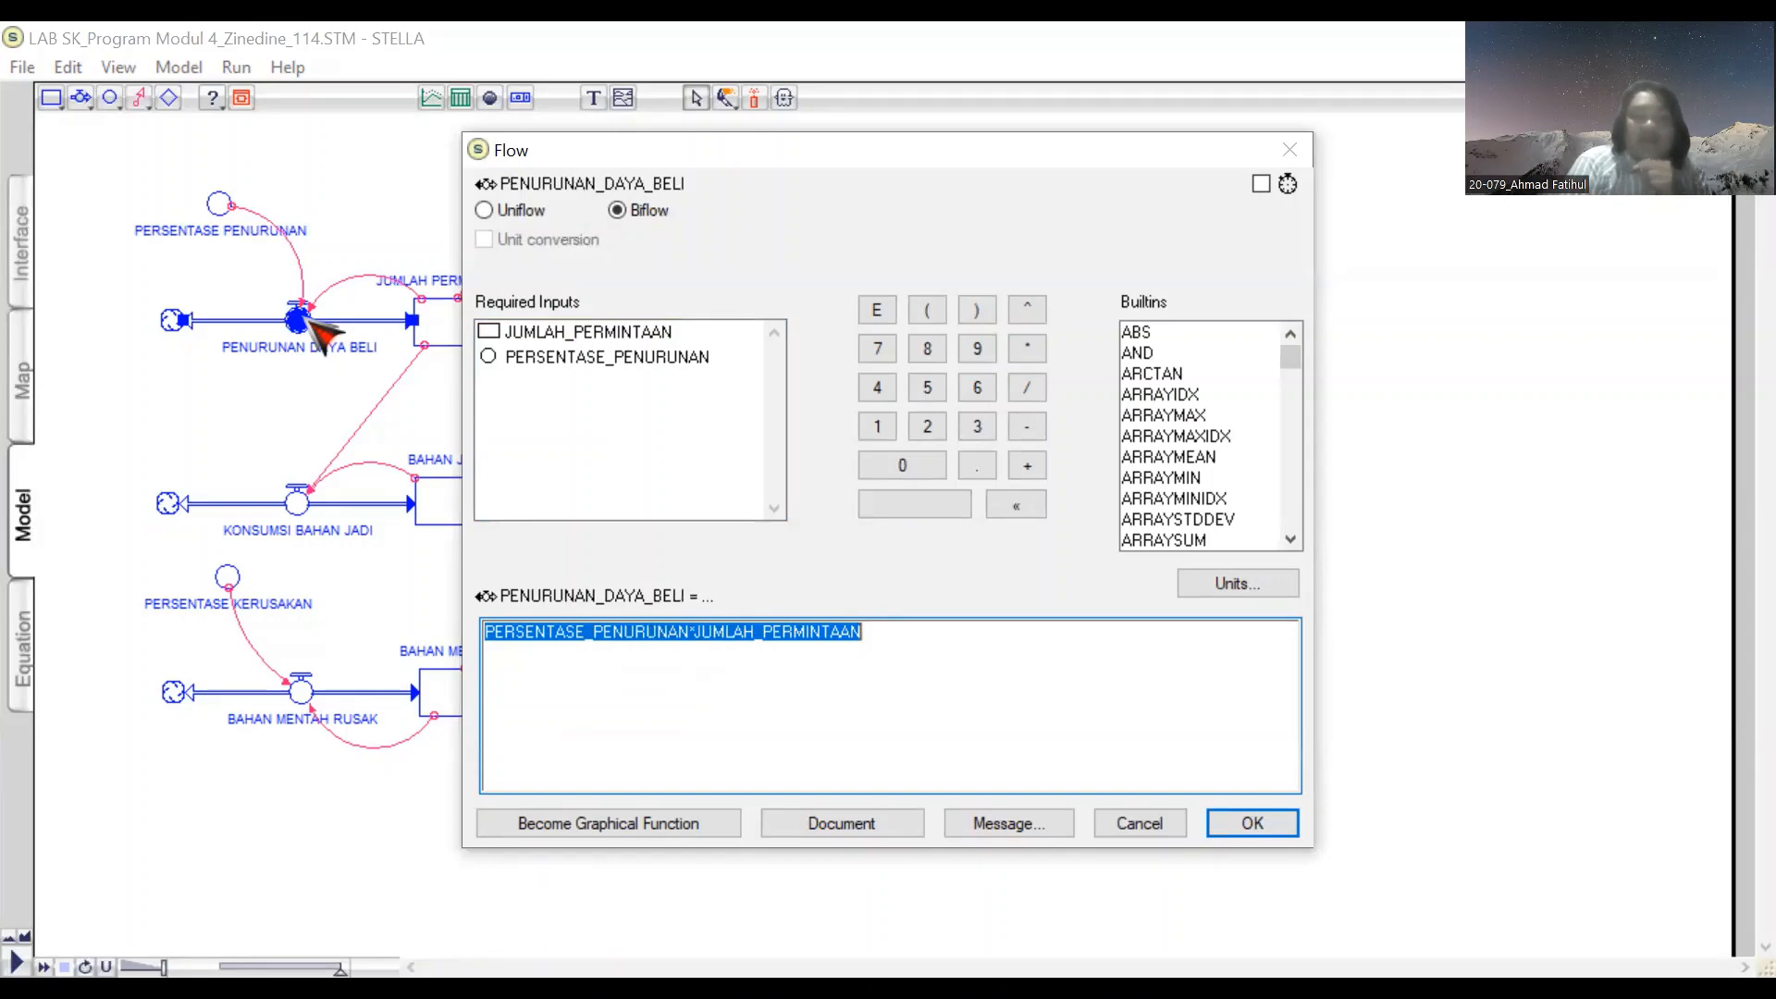
pyautogui.click(1273, 826)
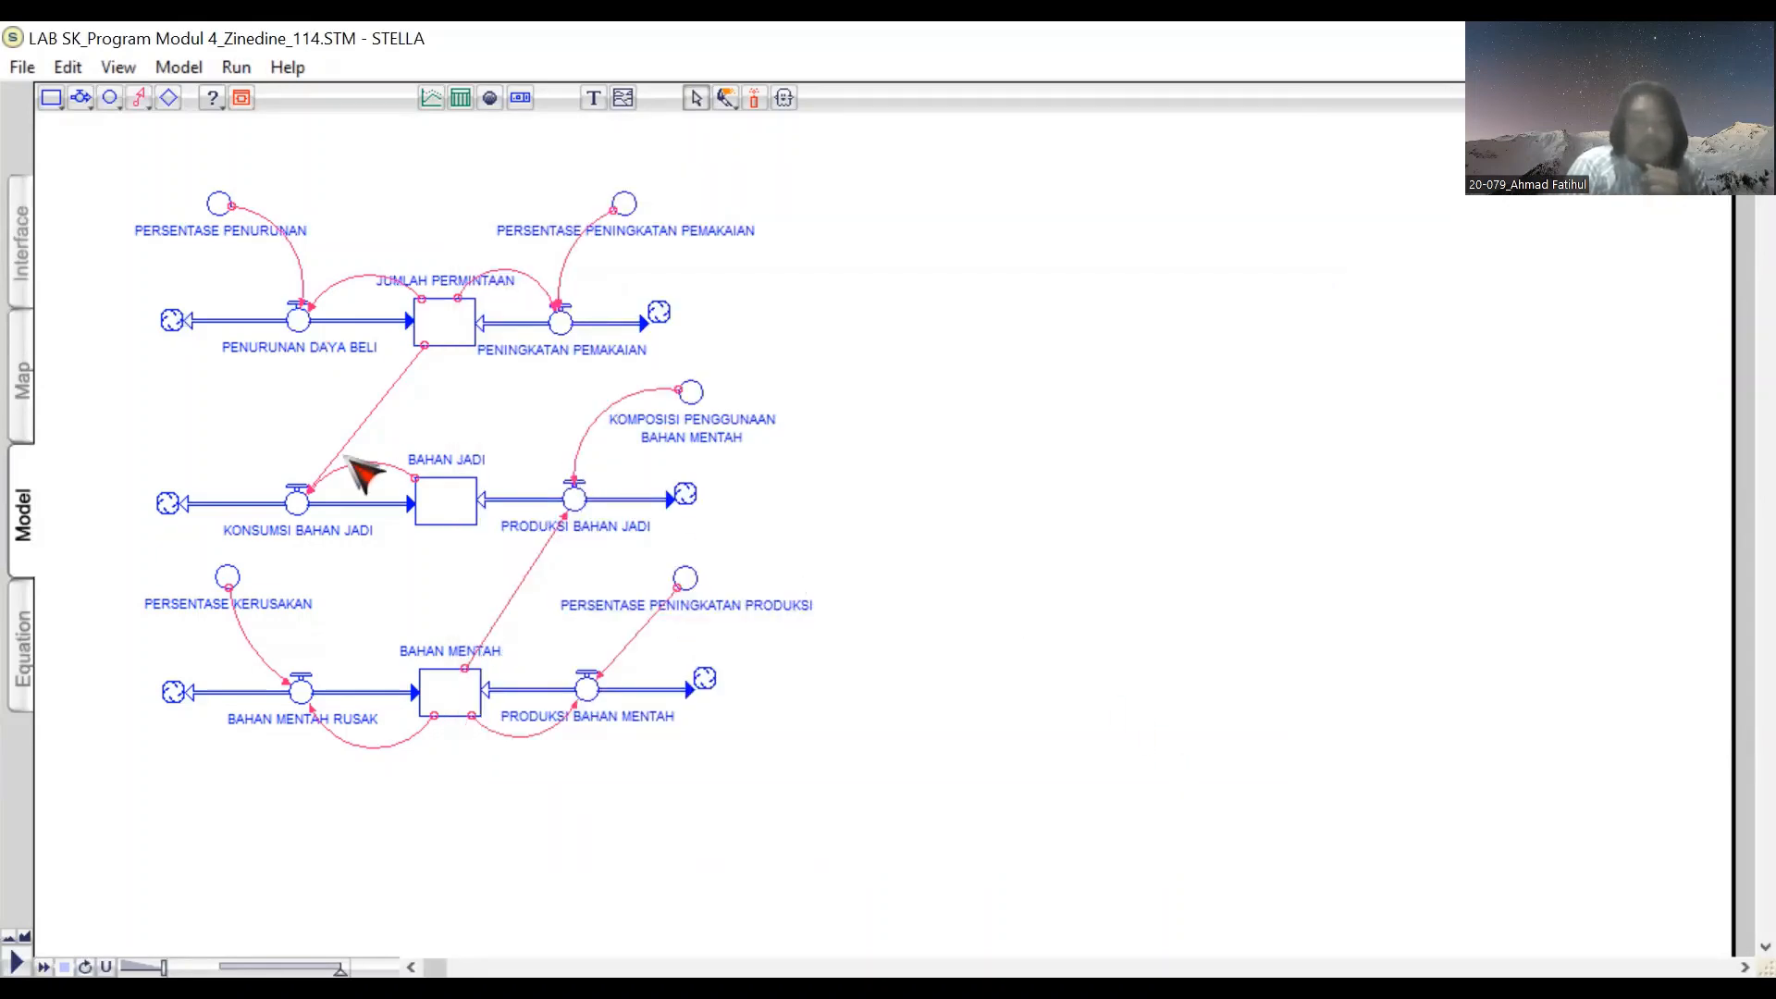
# Step: Review the equations of the KONSUMSI BAHAN JADI and PRODUKSI BAHAN JADI flows and the initial value of the BAHAN JADI stock
pyautogui.click(297, 504)
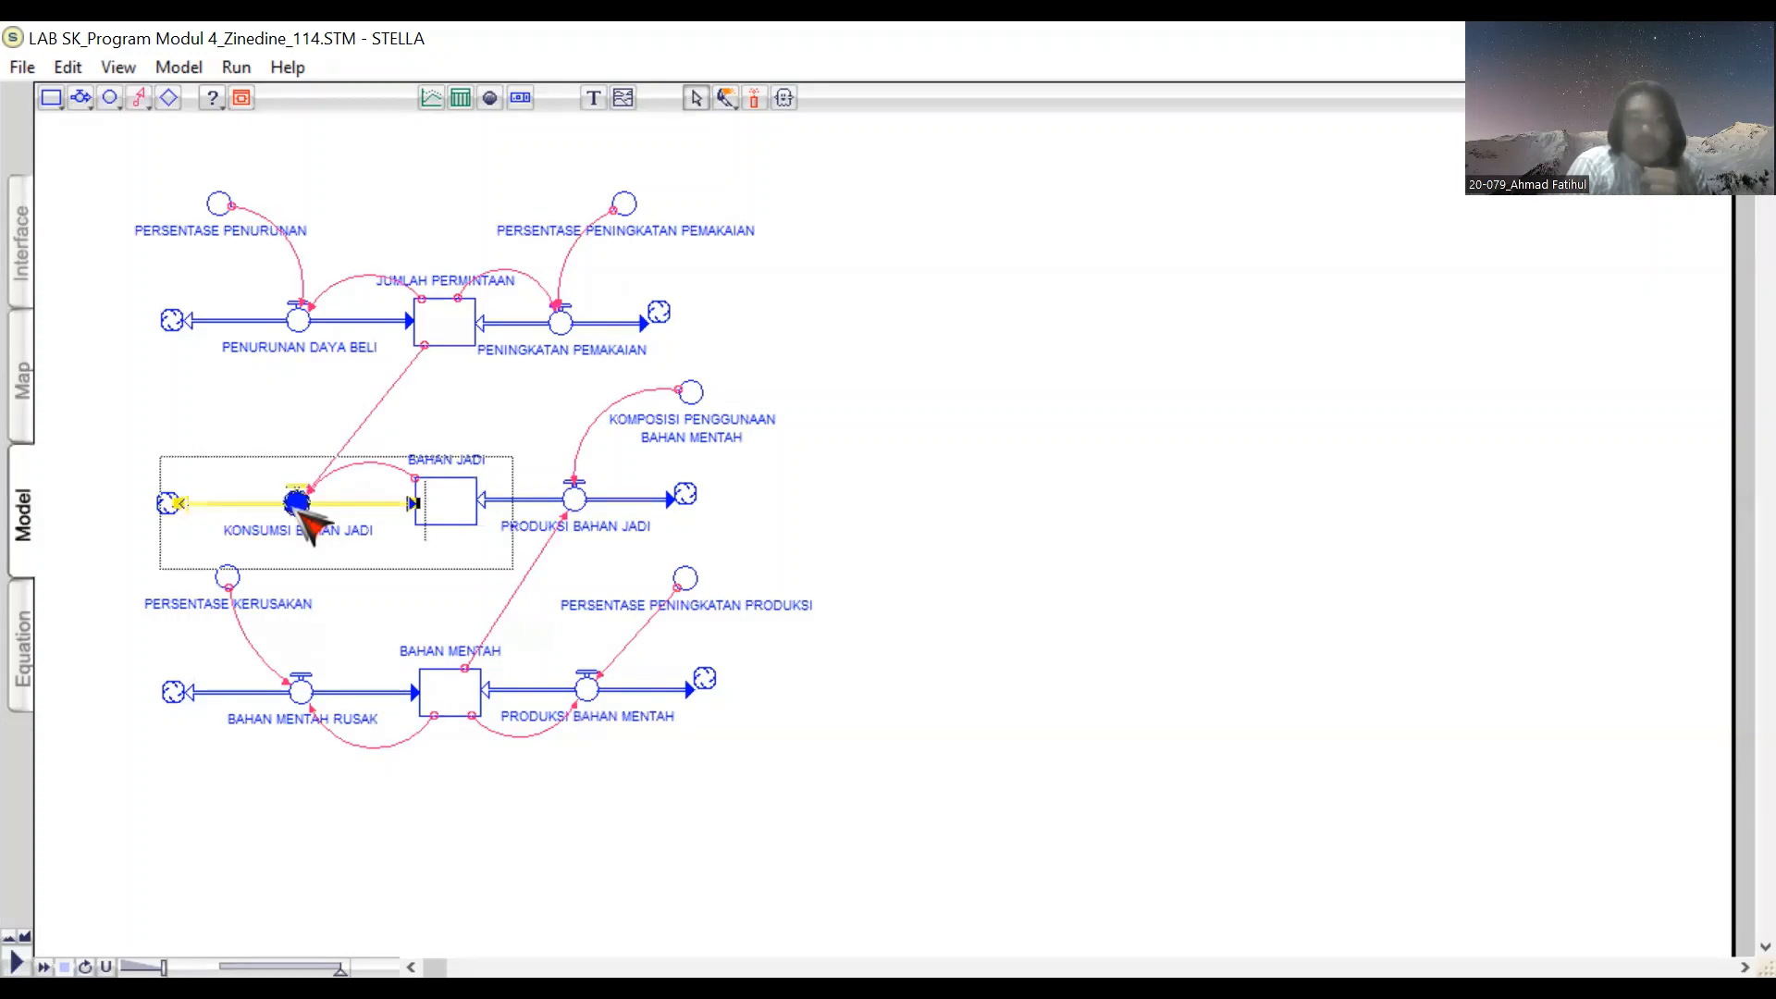
pyautogui.doubleClick(300, 511)
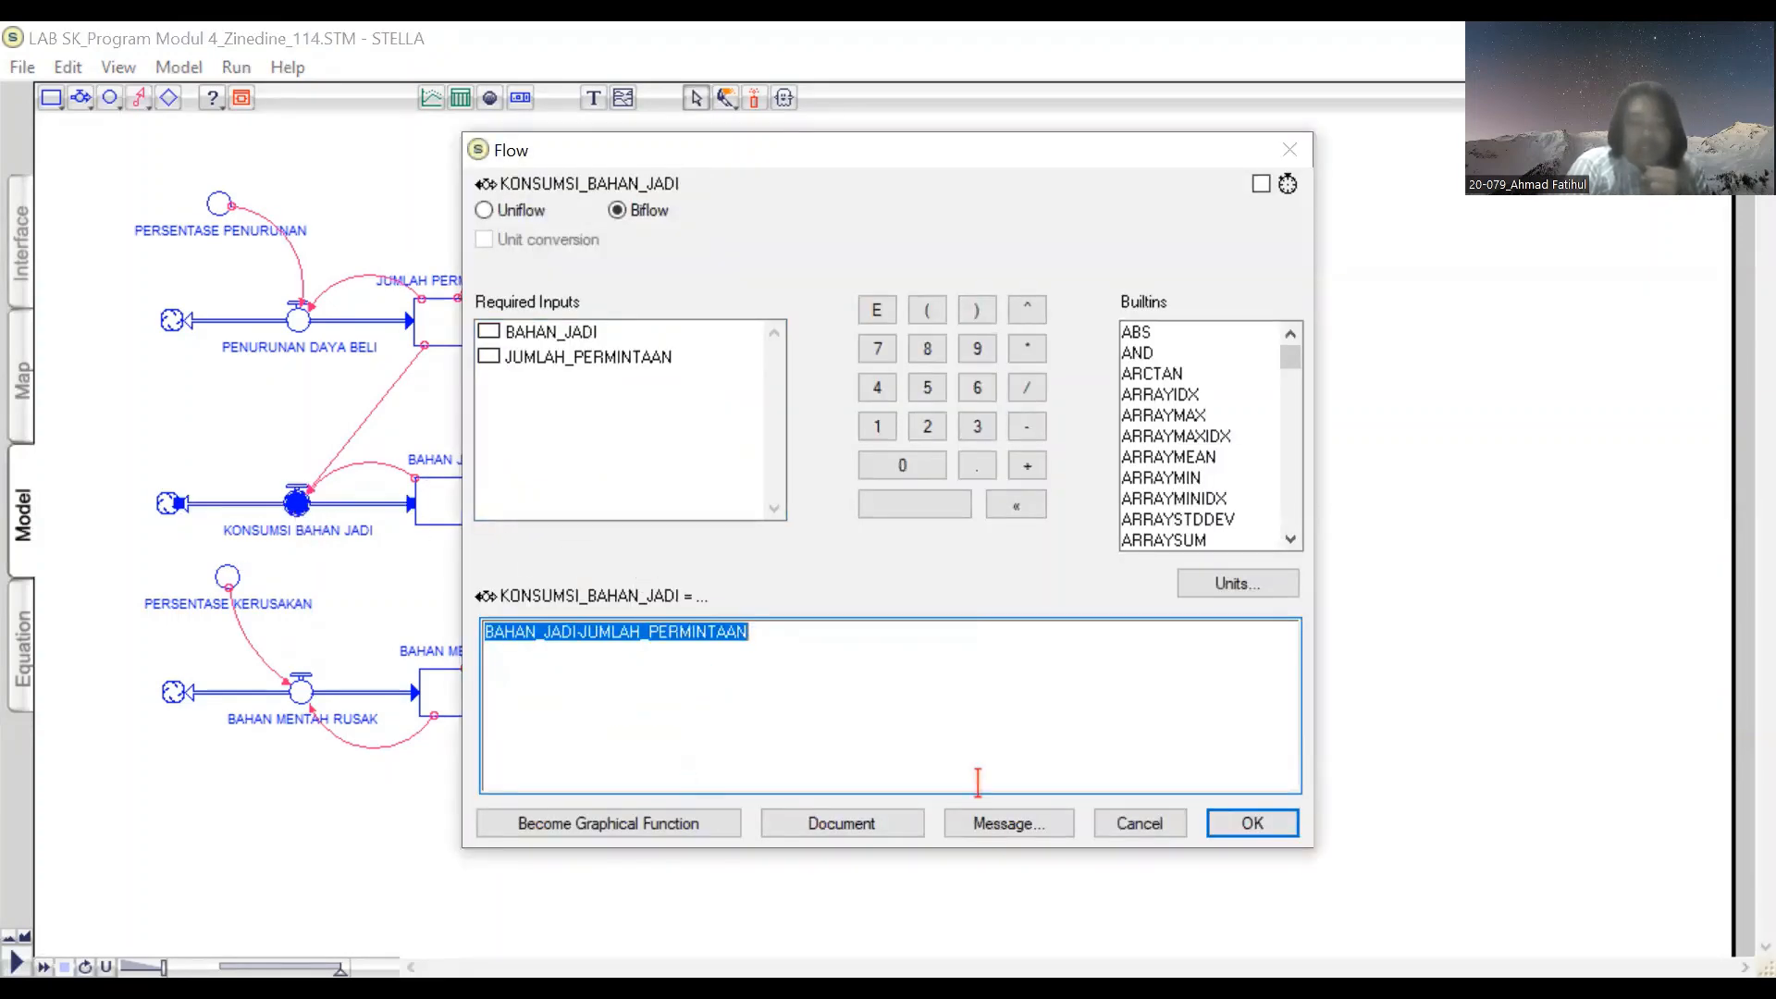
pyautogui.click(1256, 826)
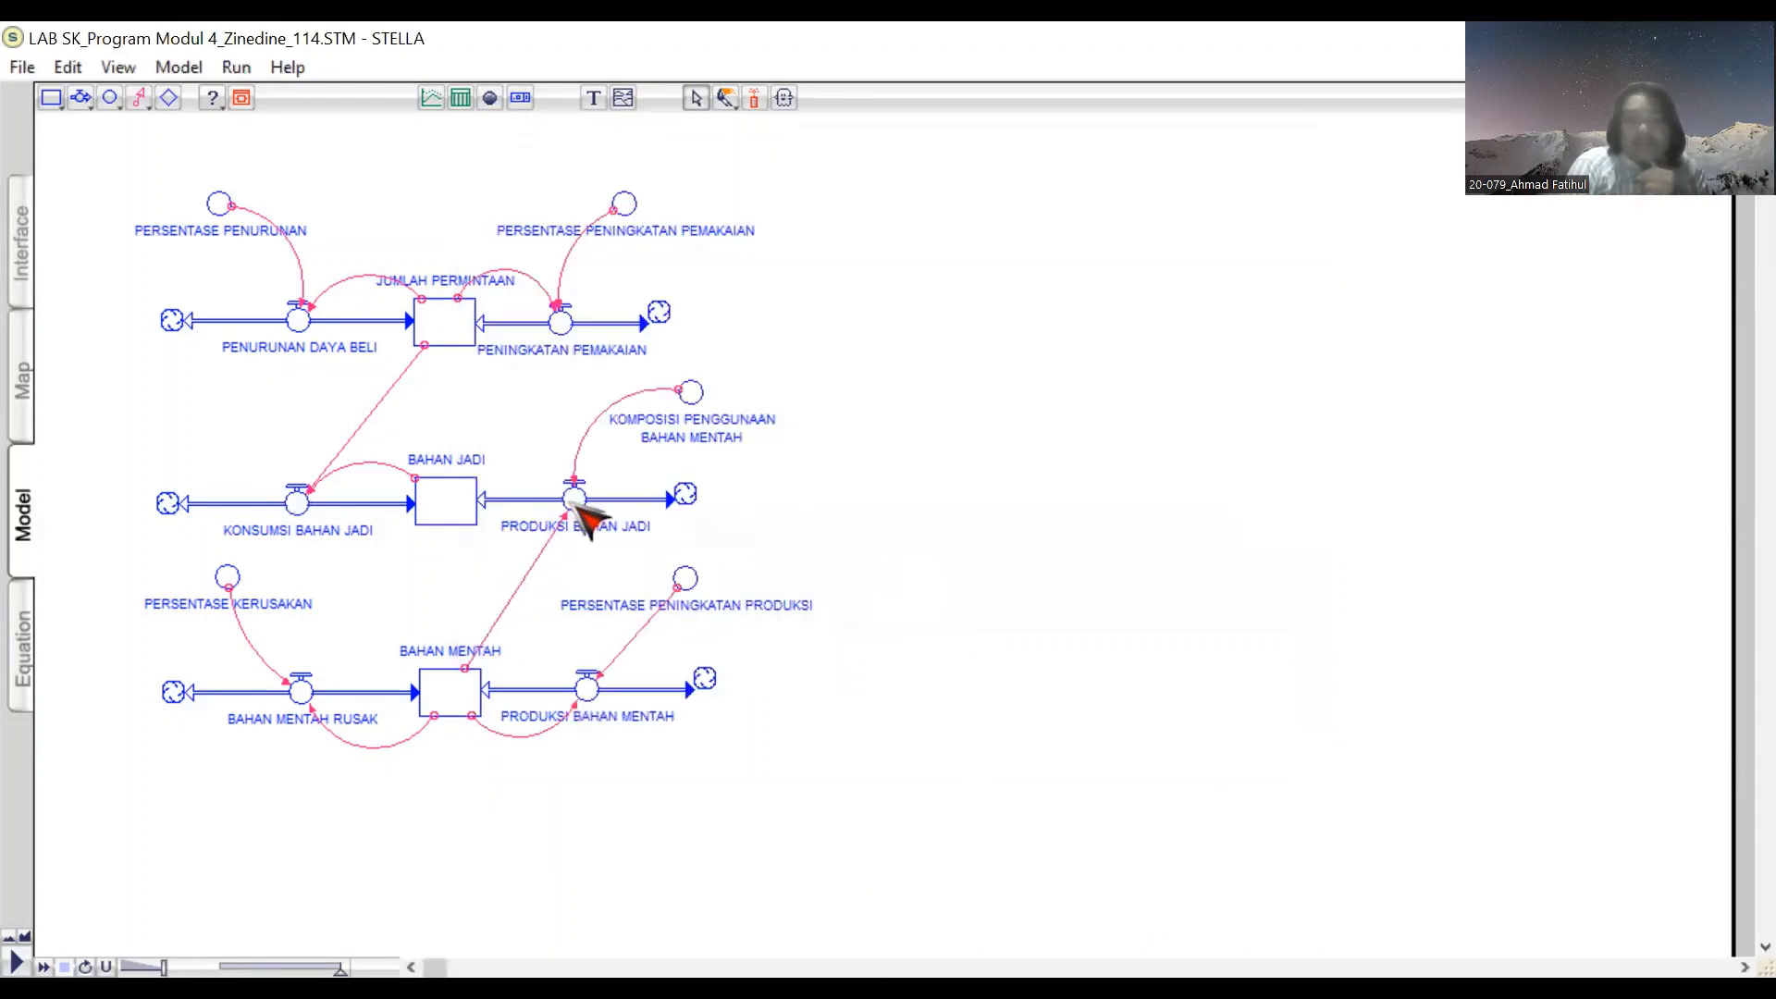
pyautogui.doubleClick(575, 500)
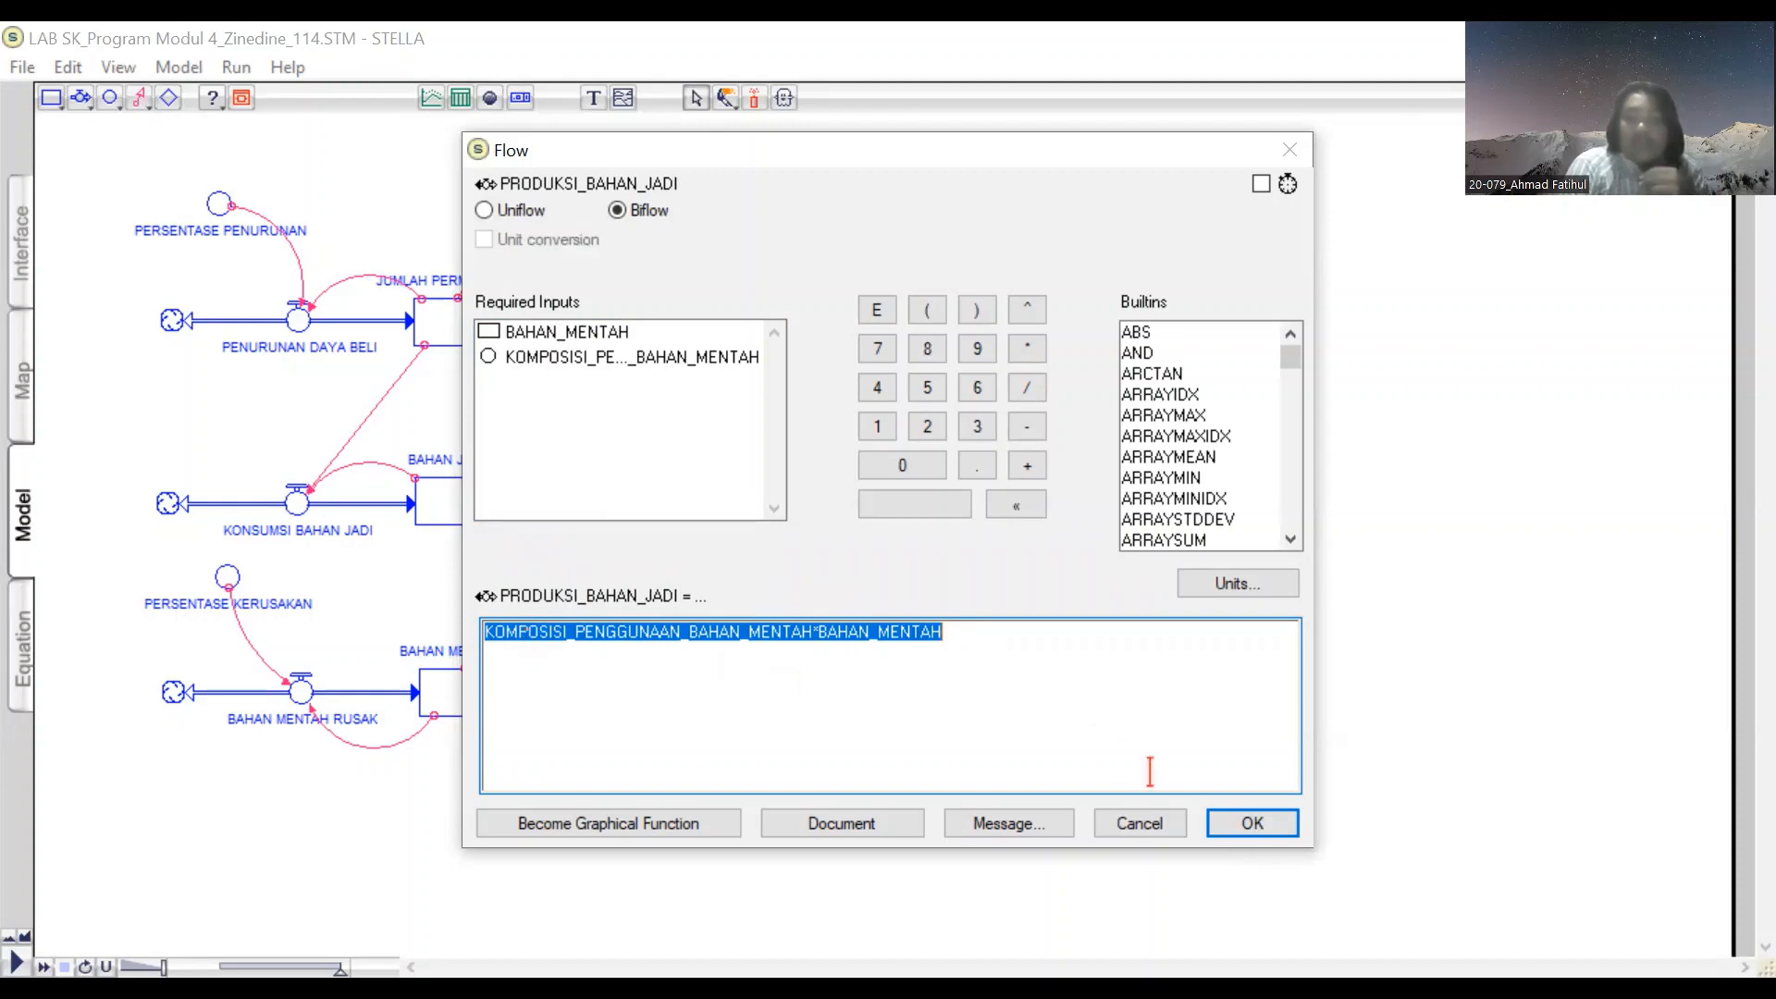
pyautogui.click(1243, 826)
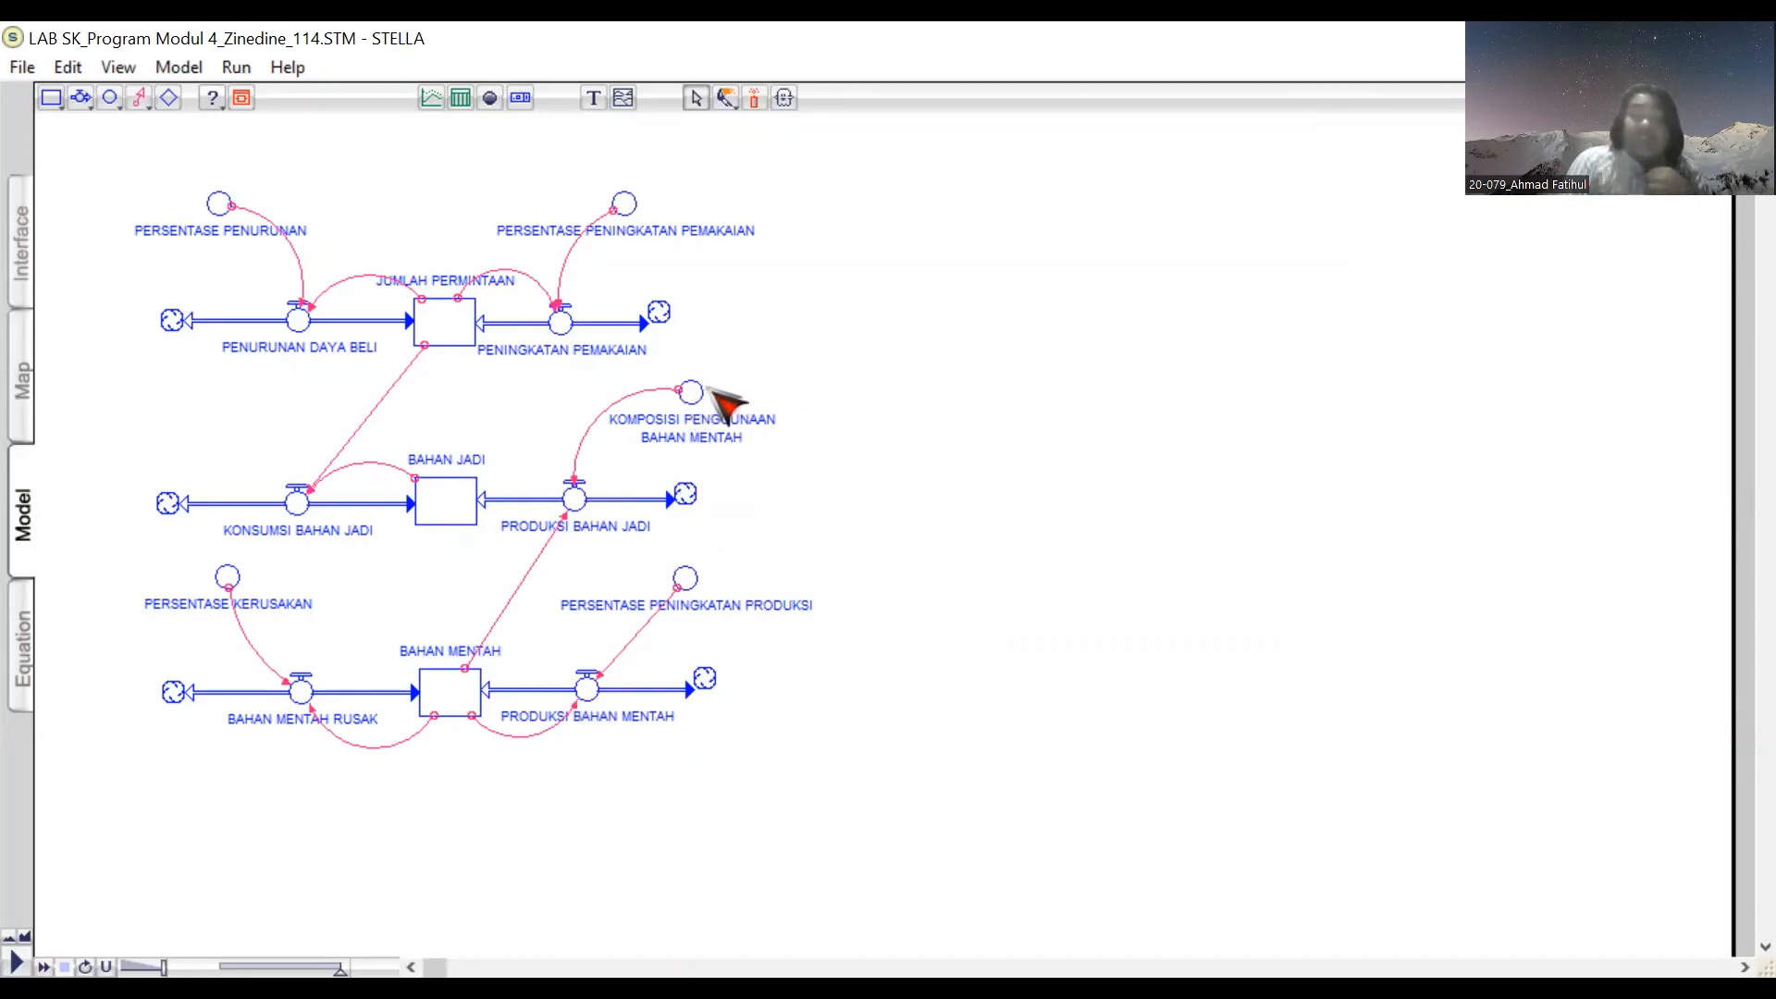
pyautogui.click(447, 497)
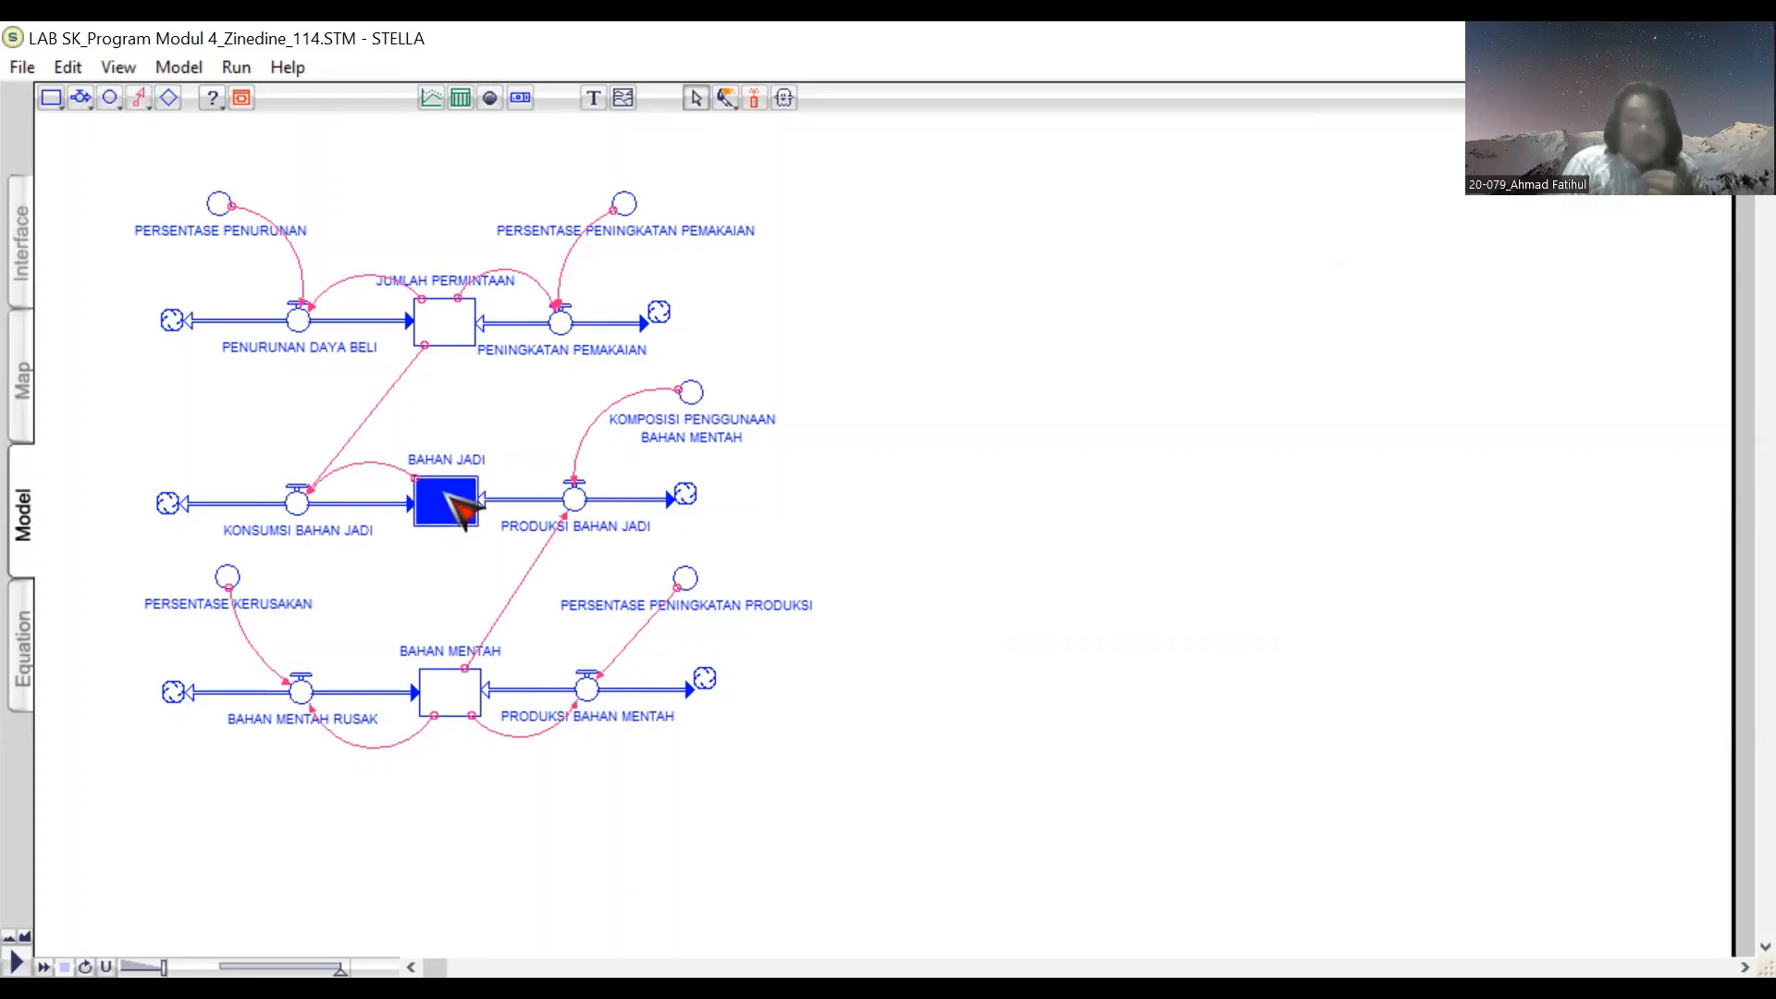
pyautogui.doubleClick(448, 499)
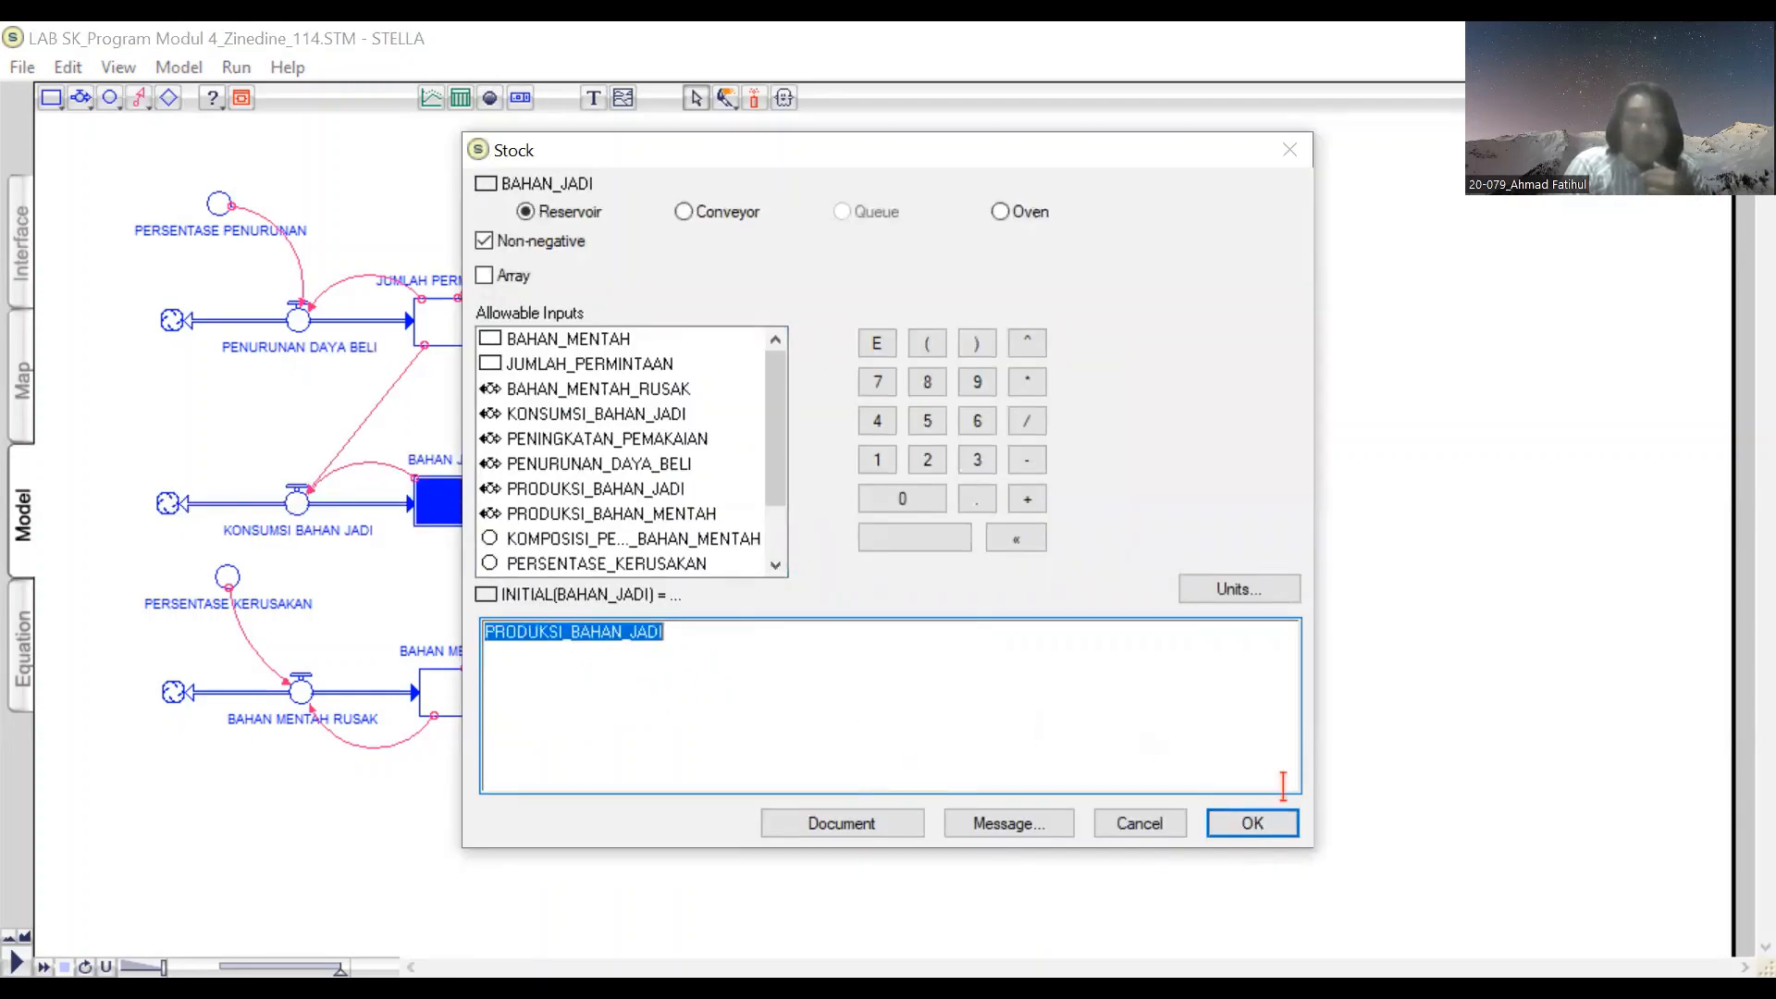
pyautogui.click(1293, 830)
pyautogui.click(1293, 830)
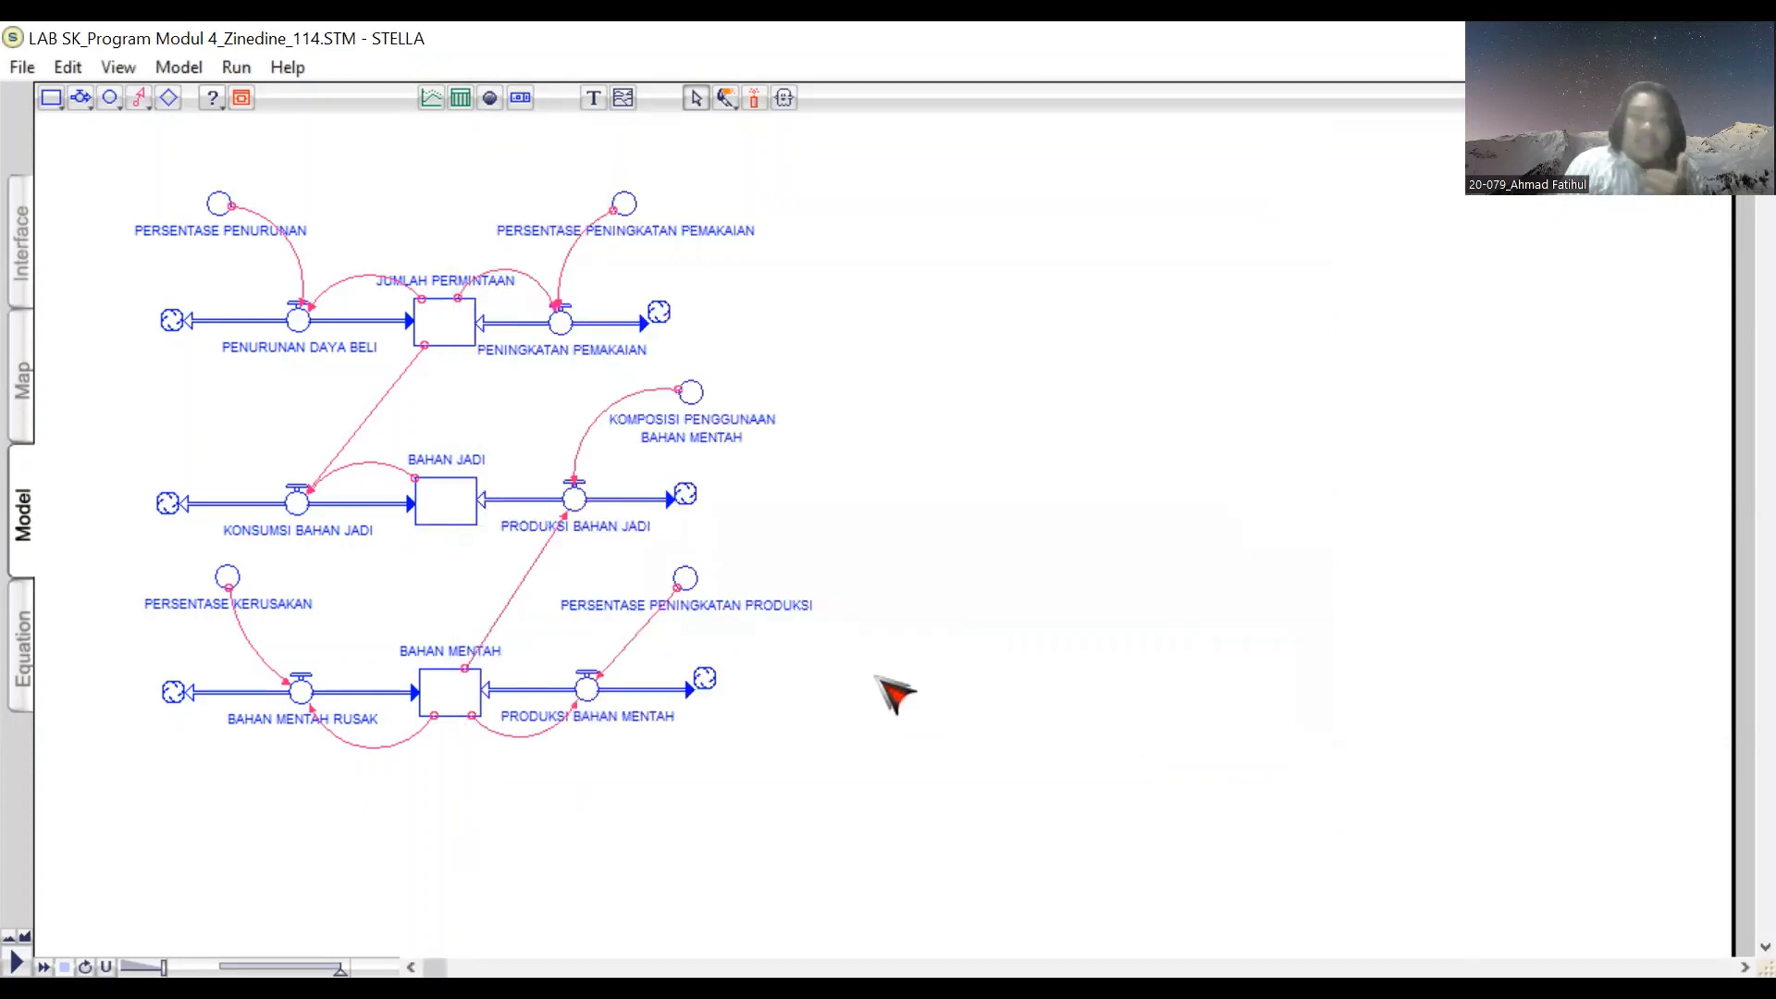
# Step: Review the definition of the PERSENTASE KERUSAKAN converter
pyautogui.doubleClick(228, 577)
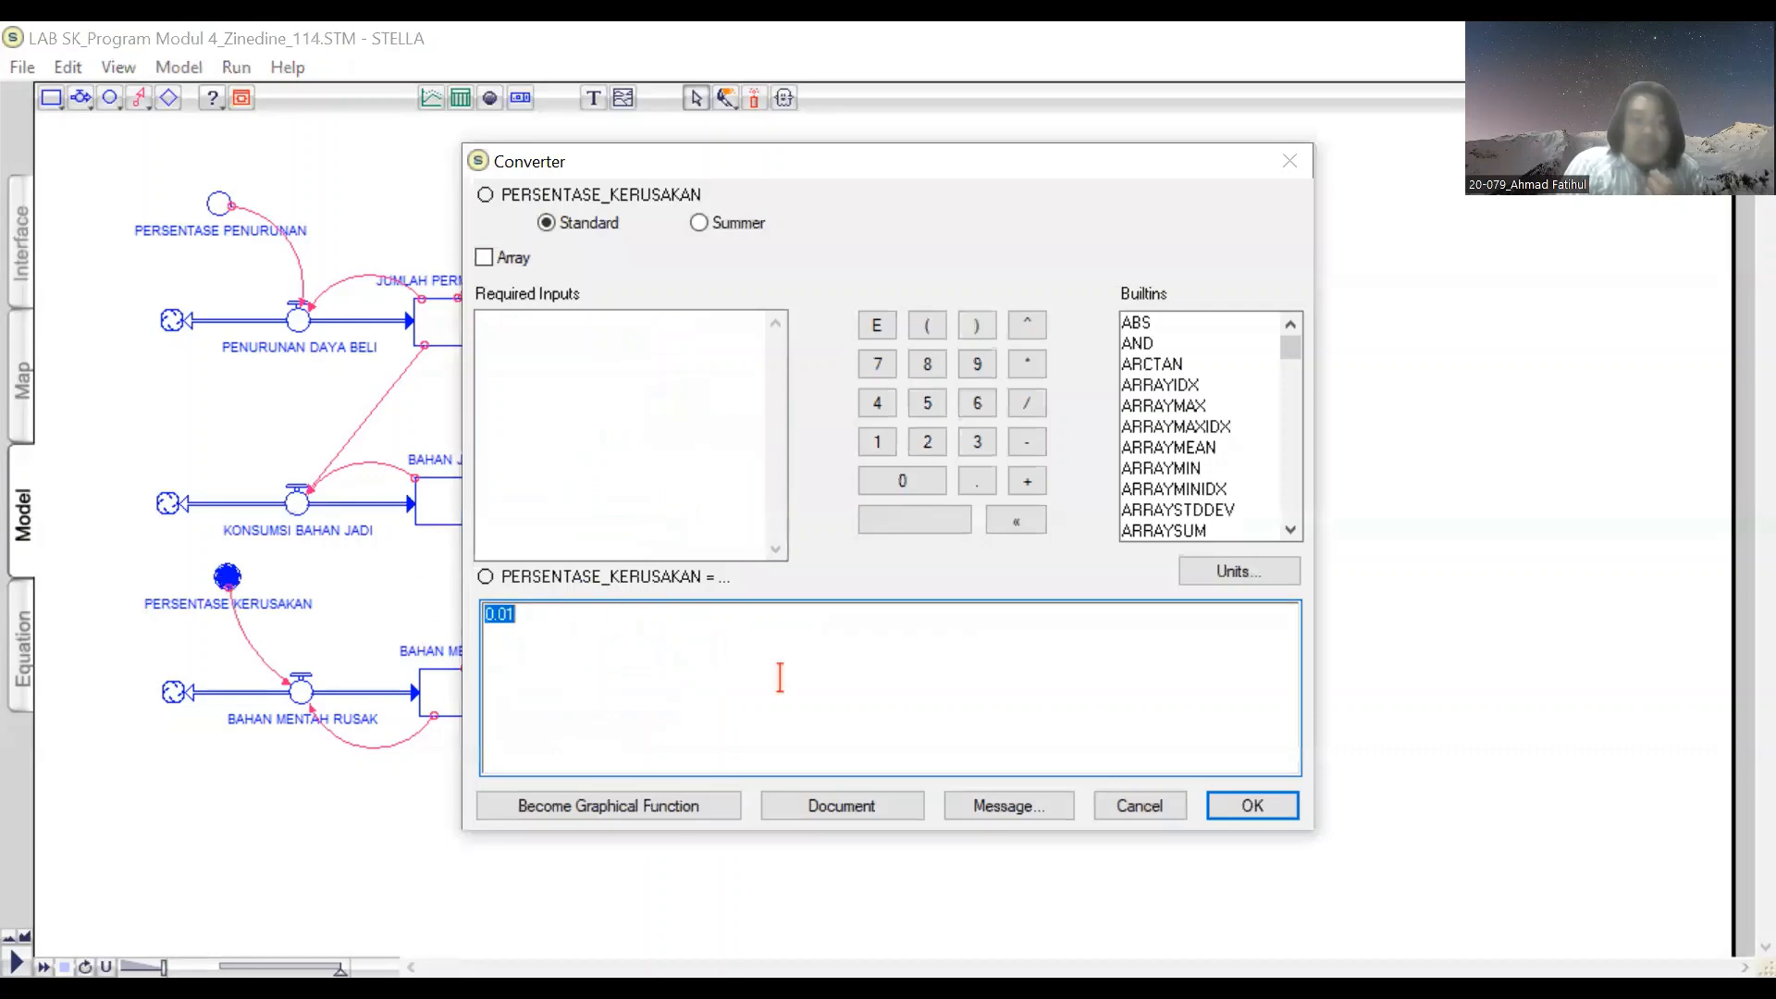
pyautogui.click(1284, 810)
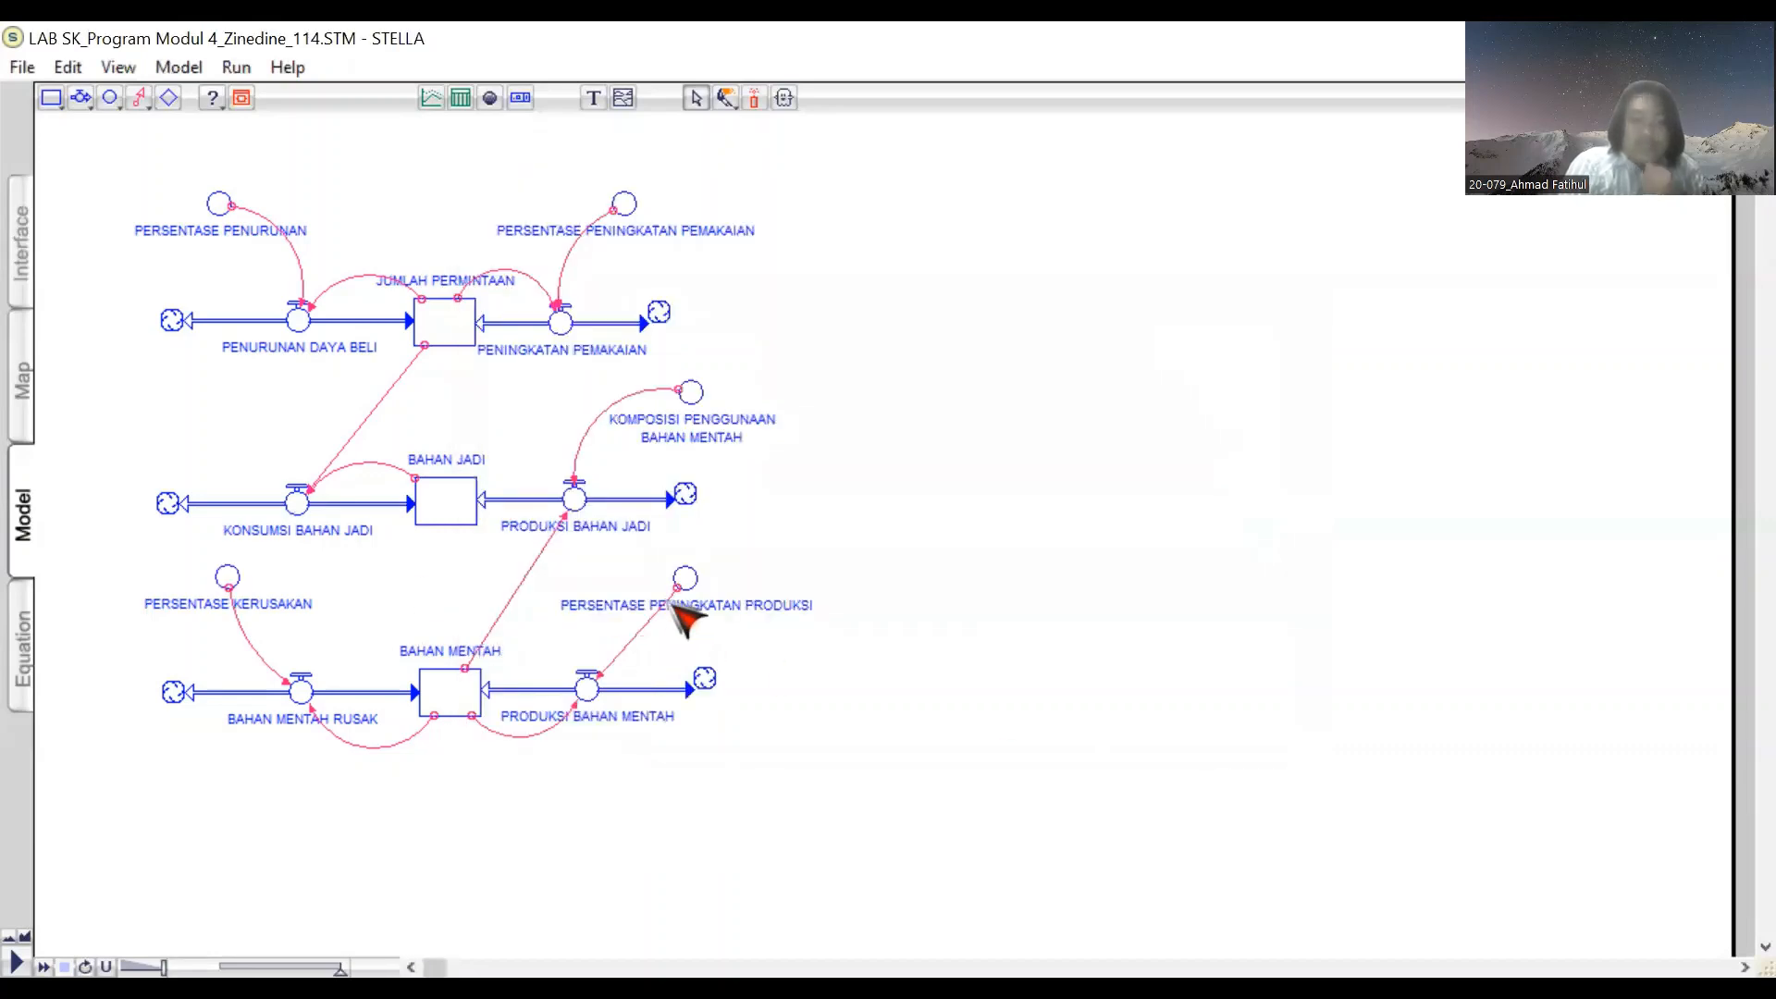
# Step: Review the value of the PERSENTASE PENINGKATAN PRODUKSI converter and the equation of the PRODUKSI BAHAN MENTAH flow
pyautogui.doubleClick(684, 579)
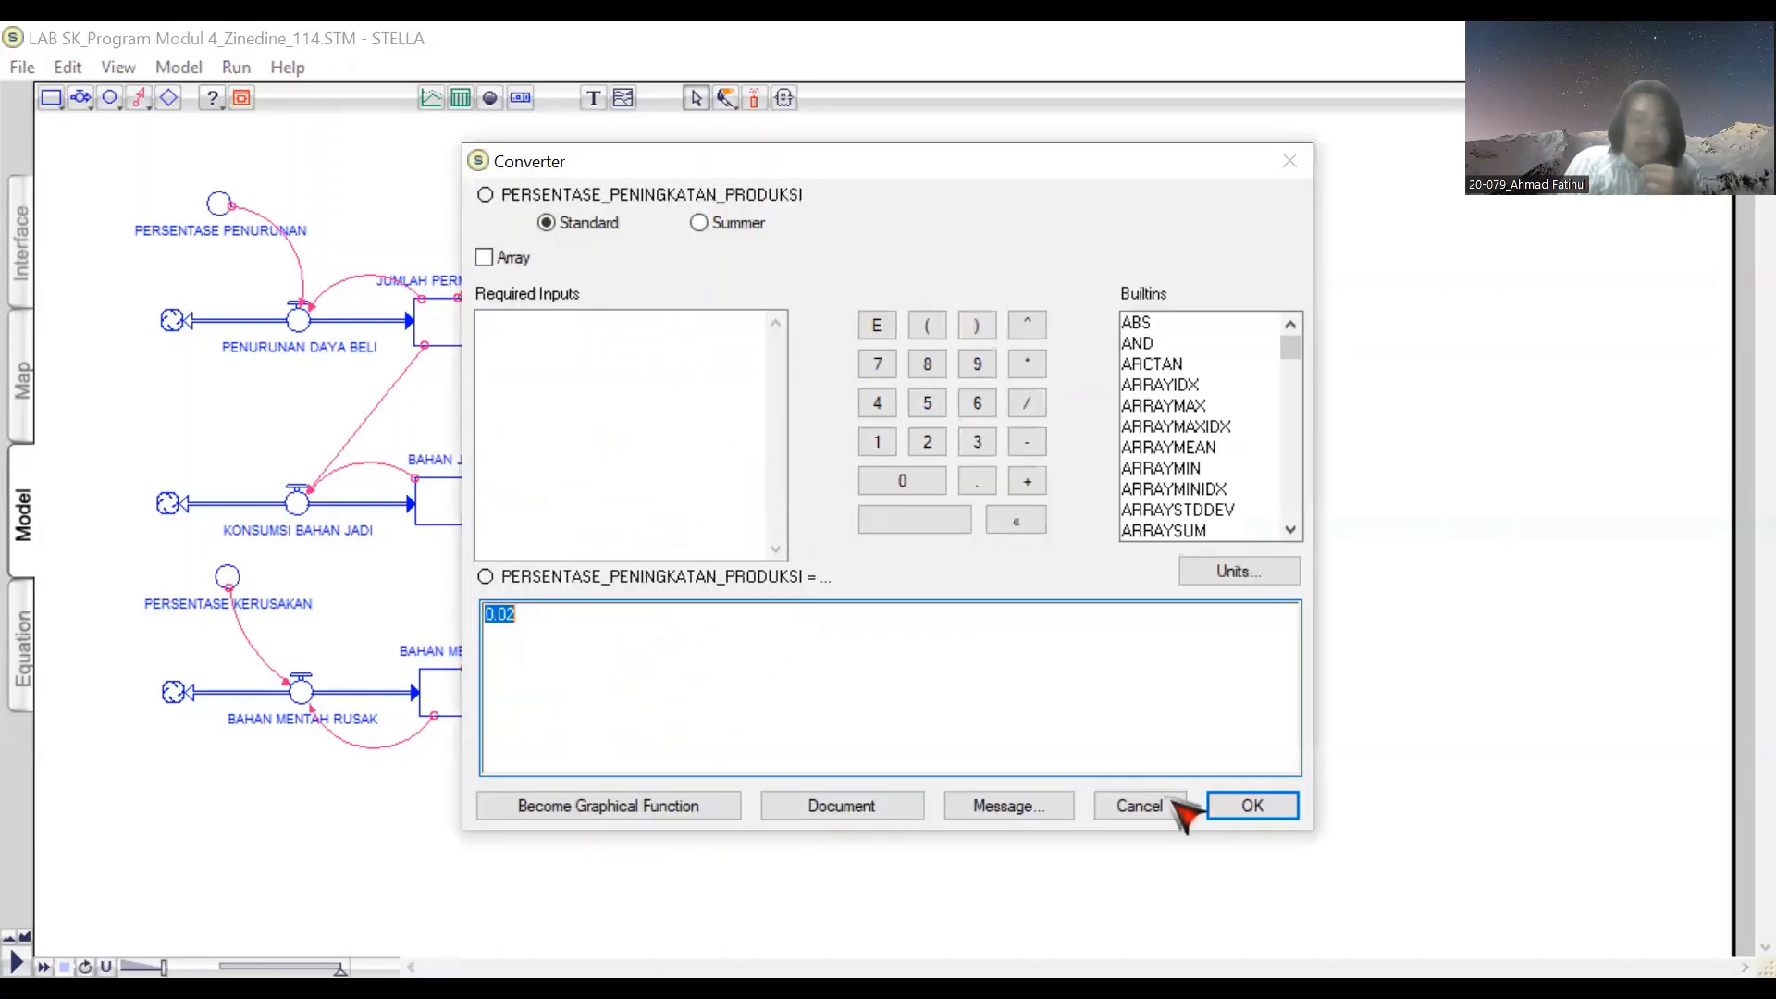
pyautogui.click(1230, 815)
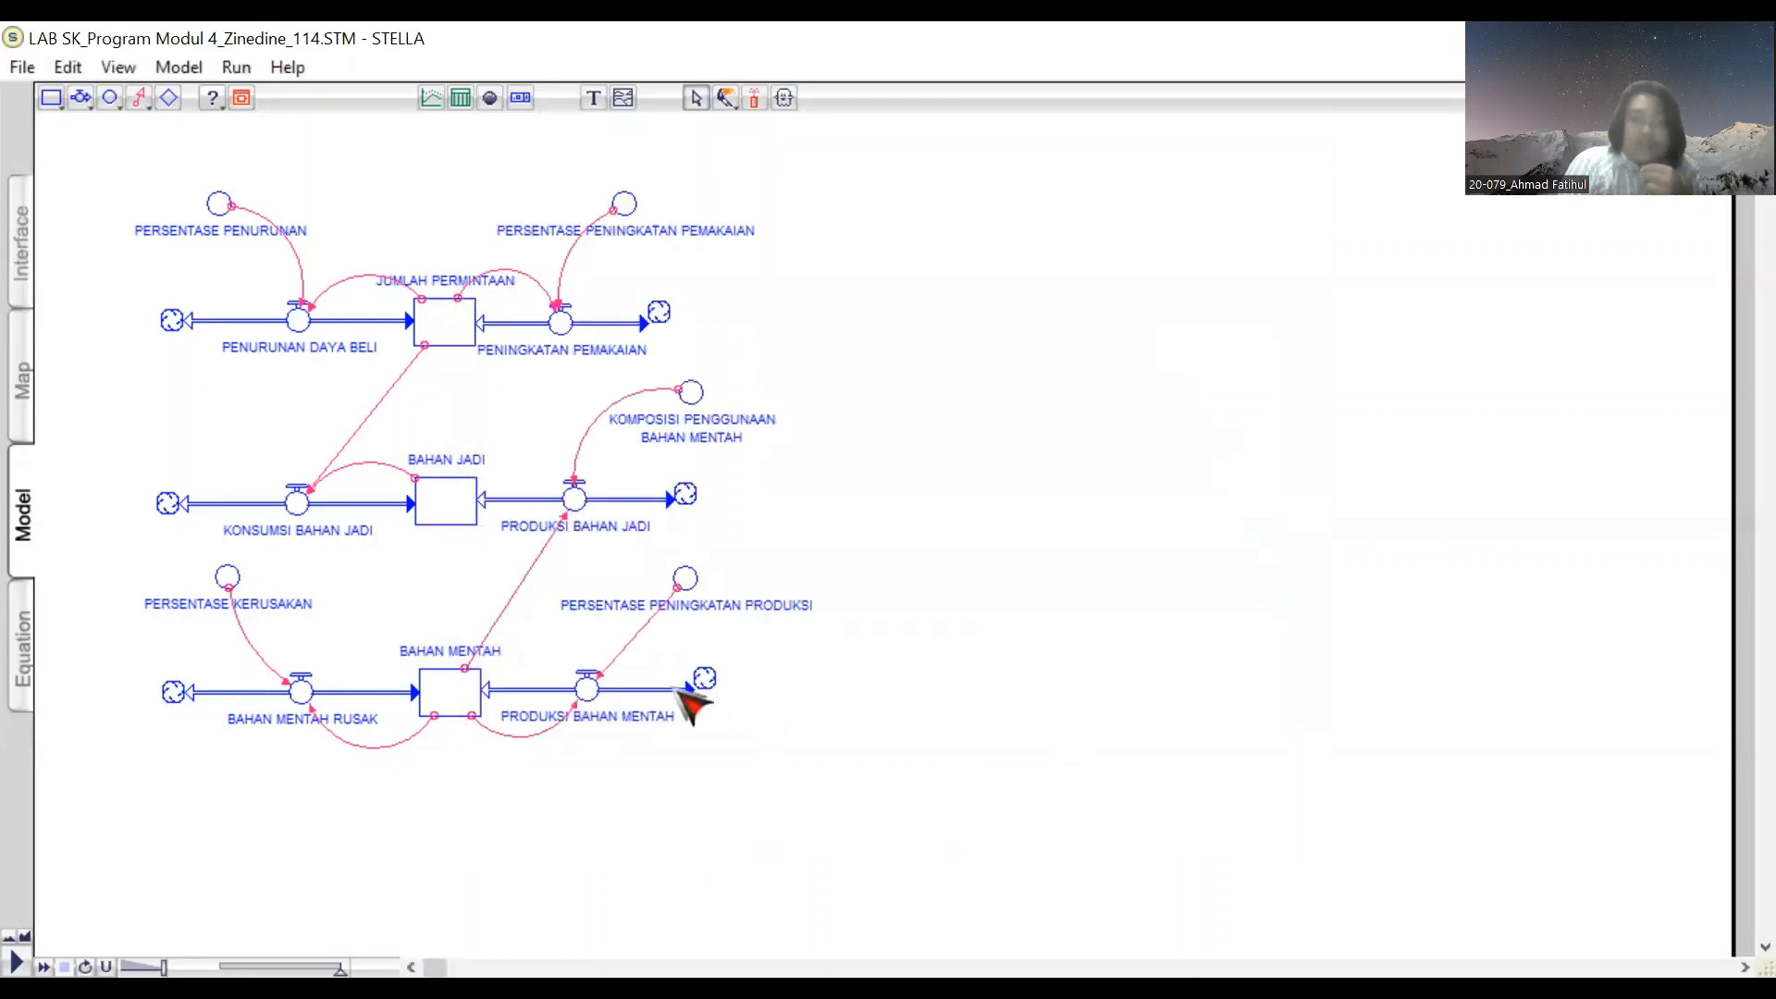
pyautogui.doubleClick(592, 687)
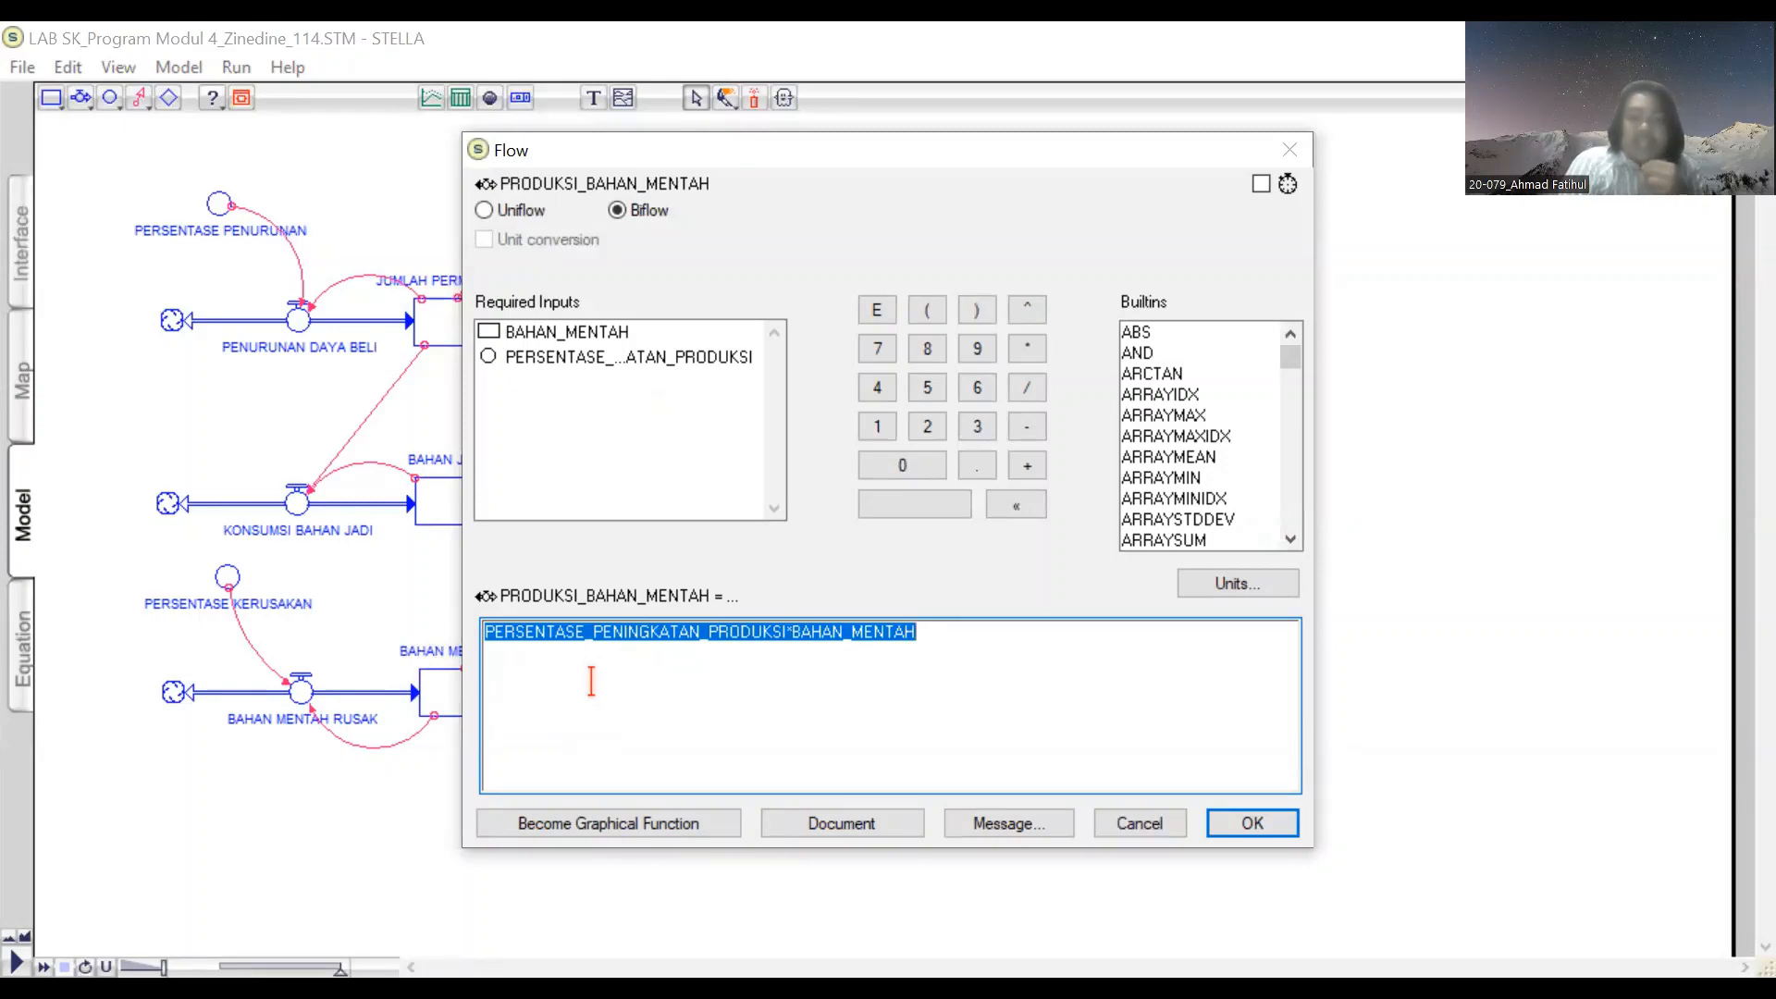
pyautogui.click(1221, 825)
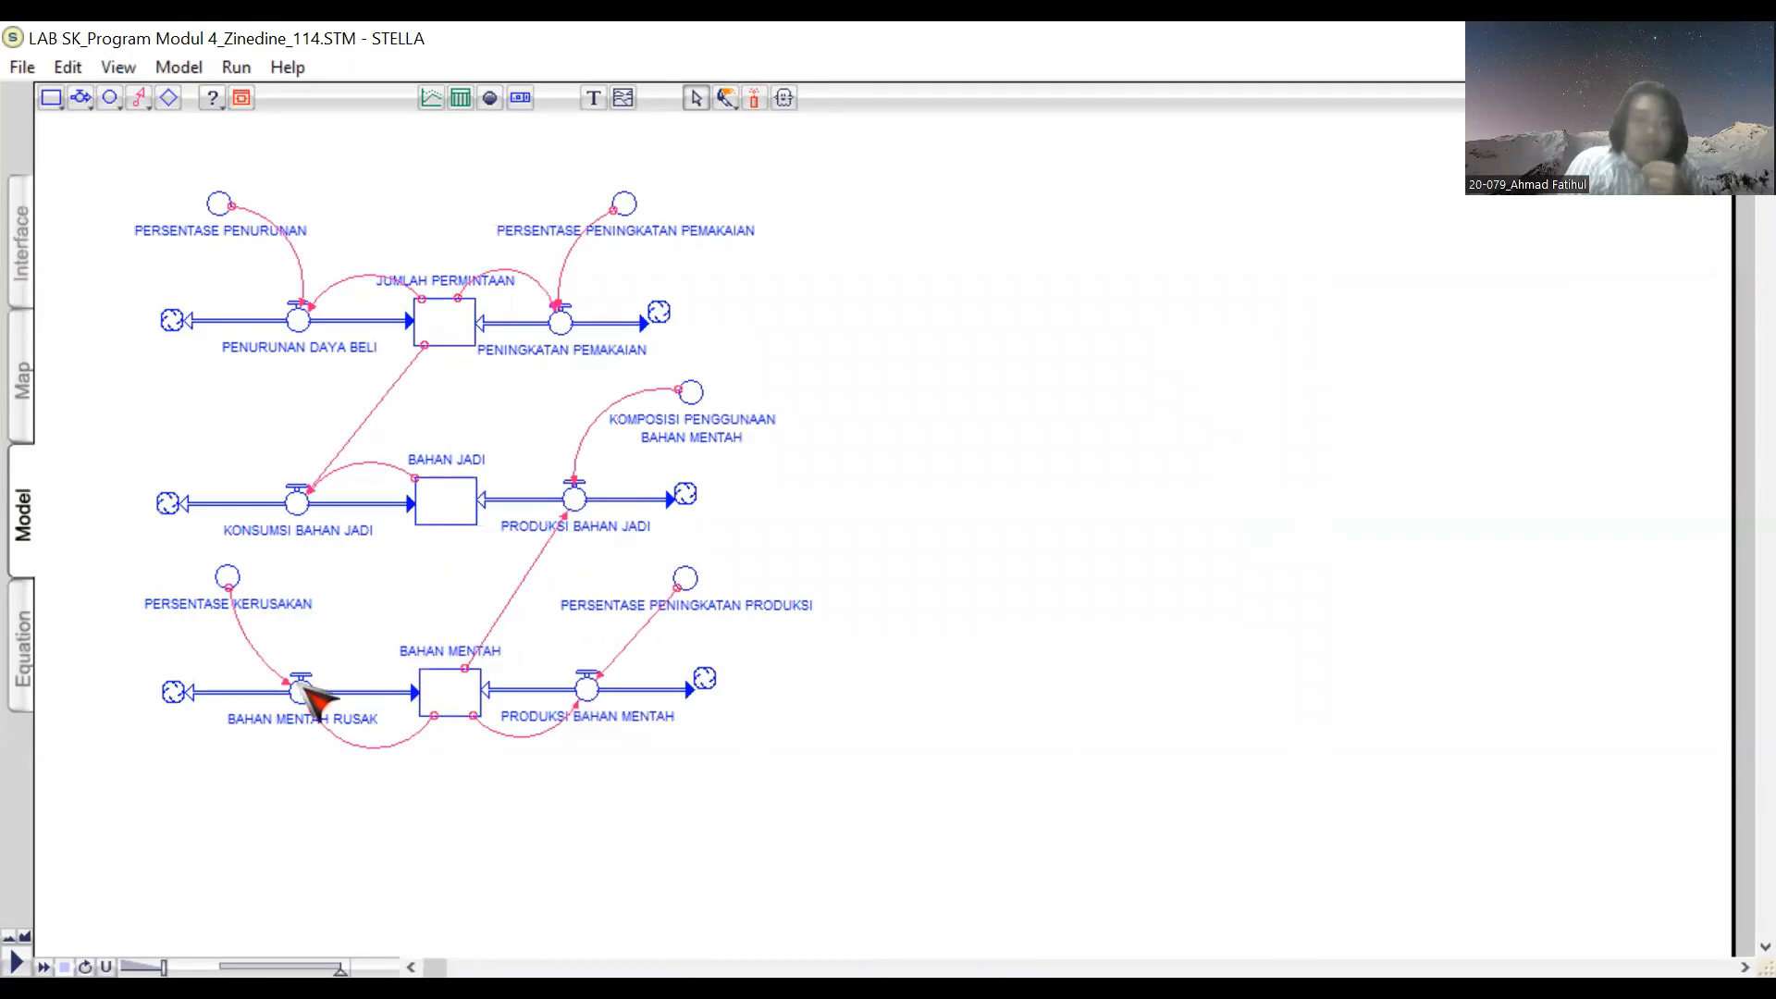
# Step: Review the equation of the BAHAN MENTAH RUSAK flow and the initial value of the BAHAN MENTAH stock
pyautogui.doubleClick(301, 689)
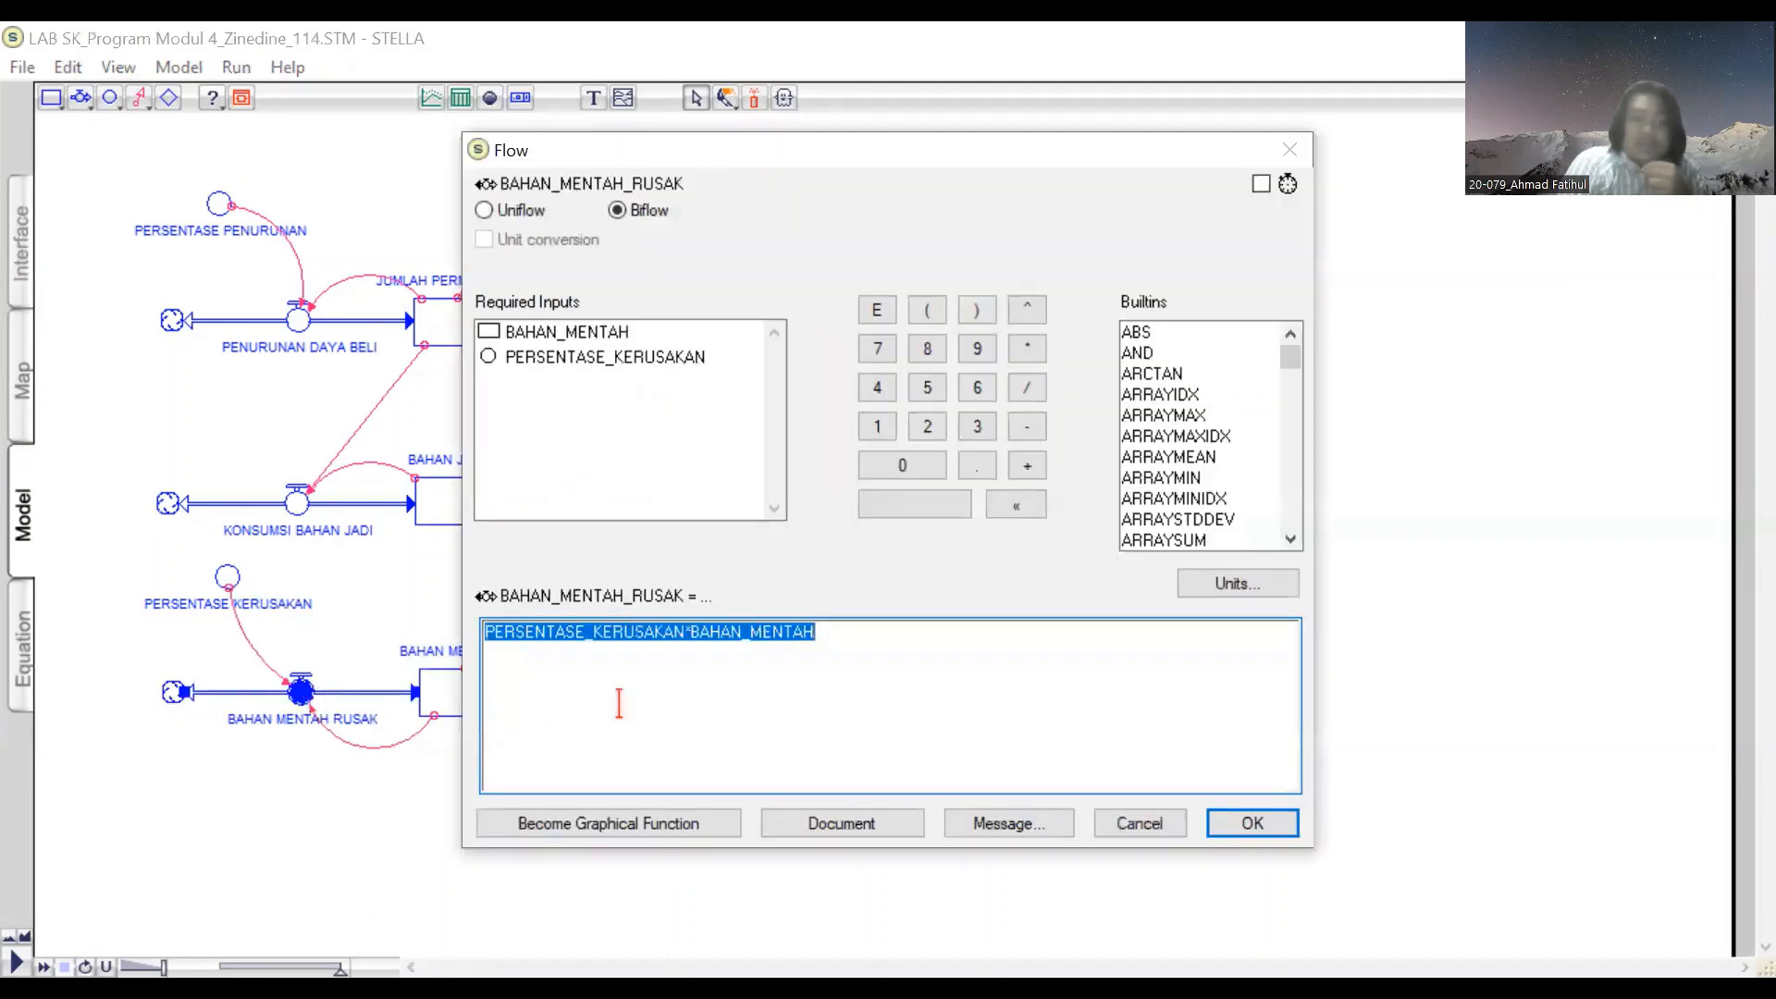
pyautogui.click(1256, 827)
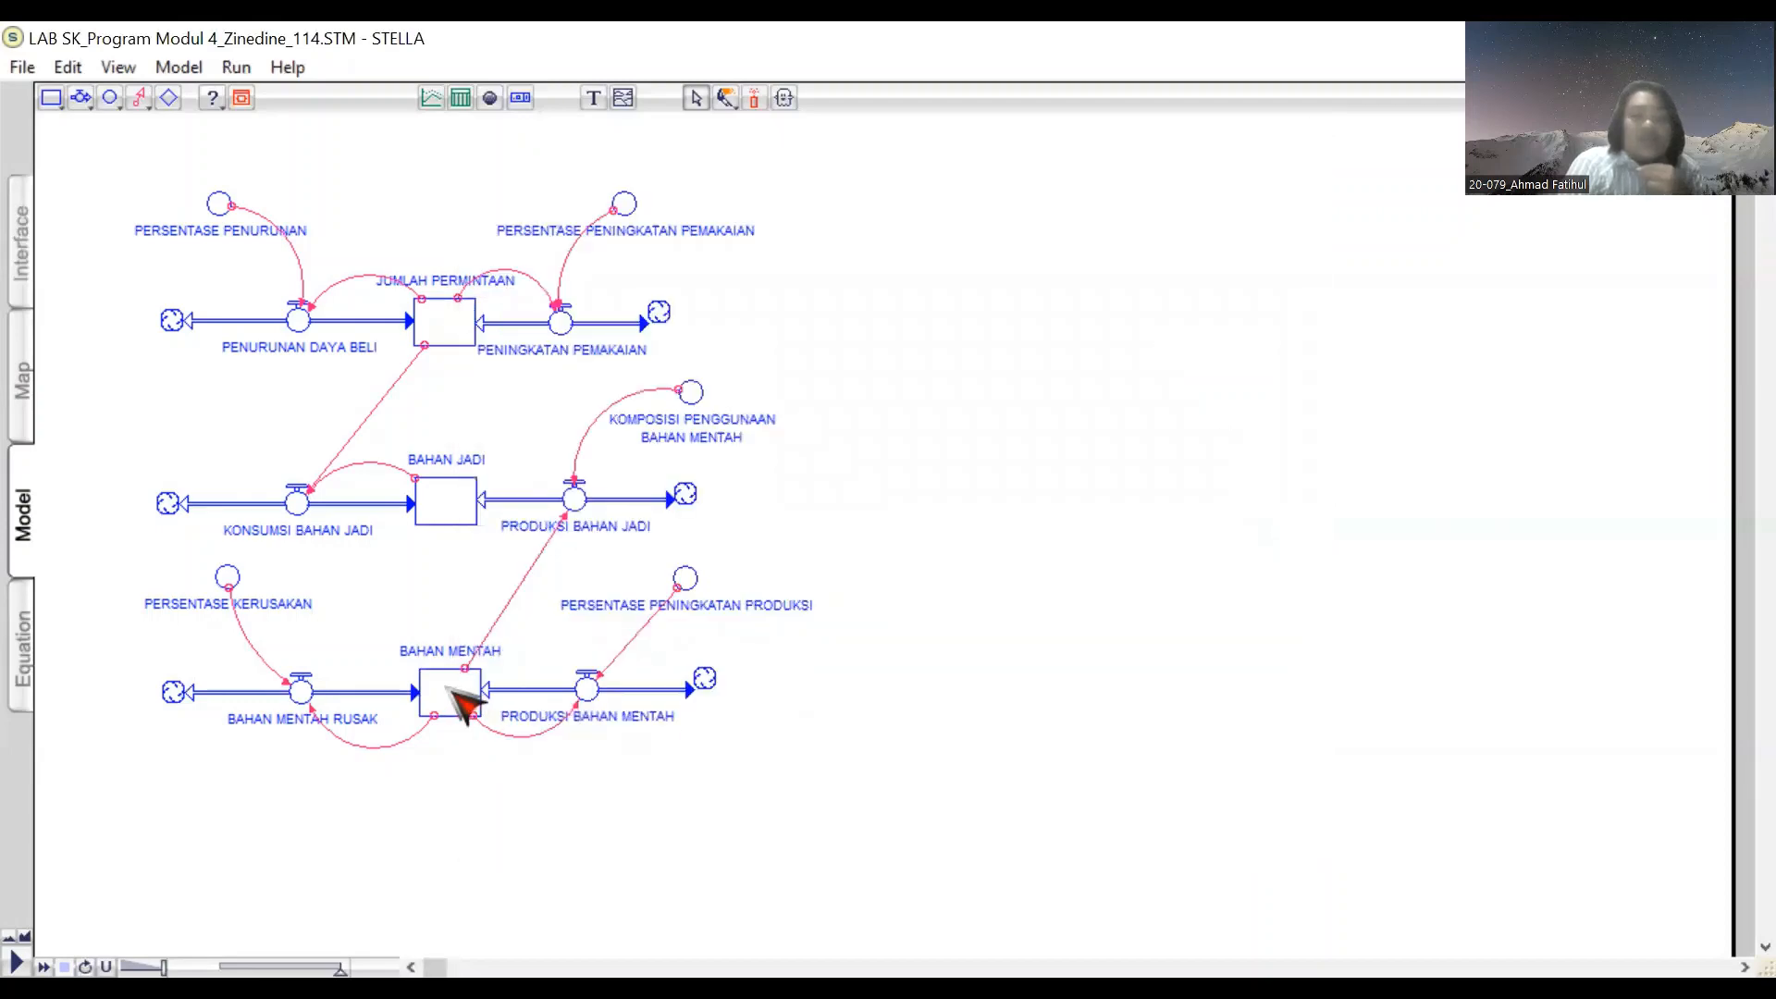
pyautogui.click(451, 696)
pyautogui.doubleClick(450, 691)
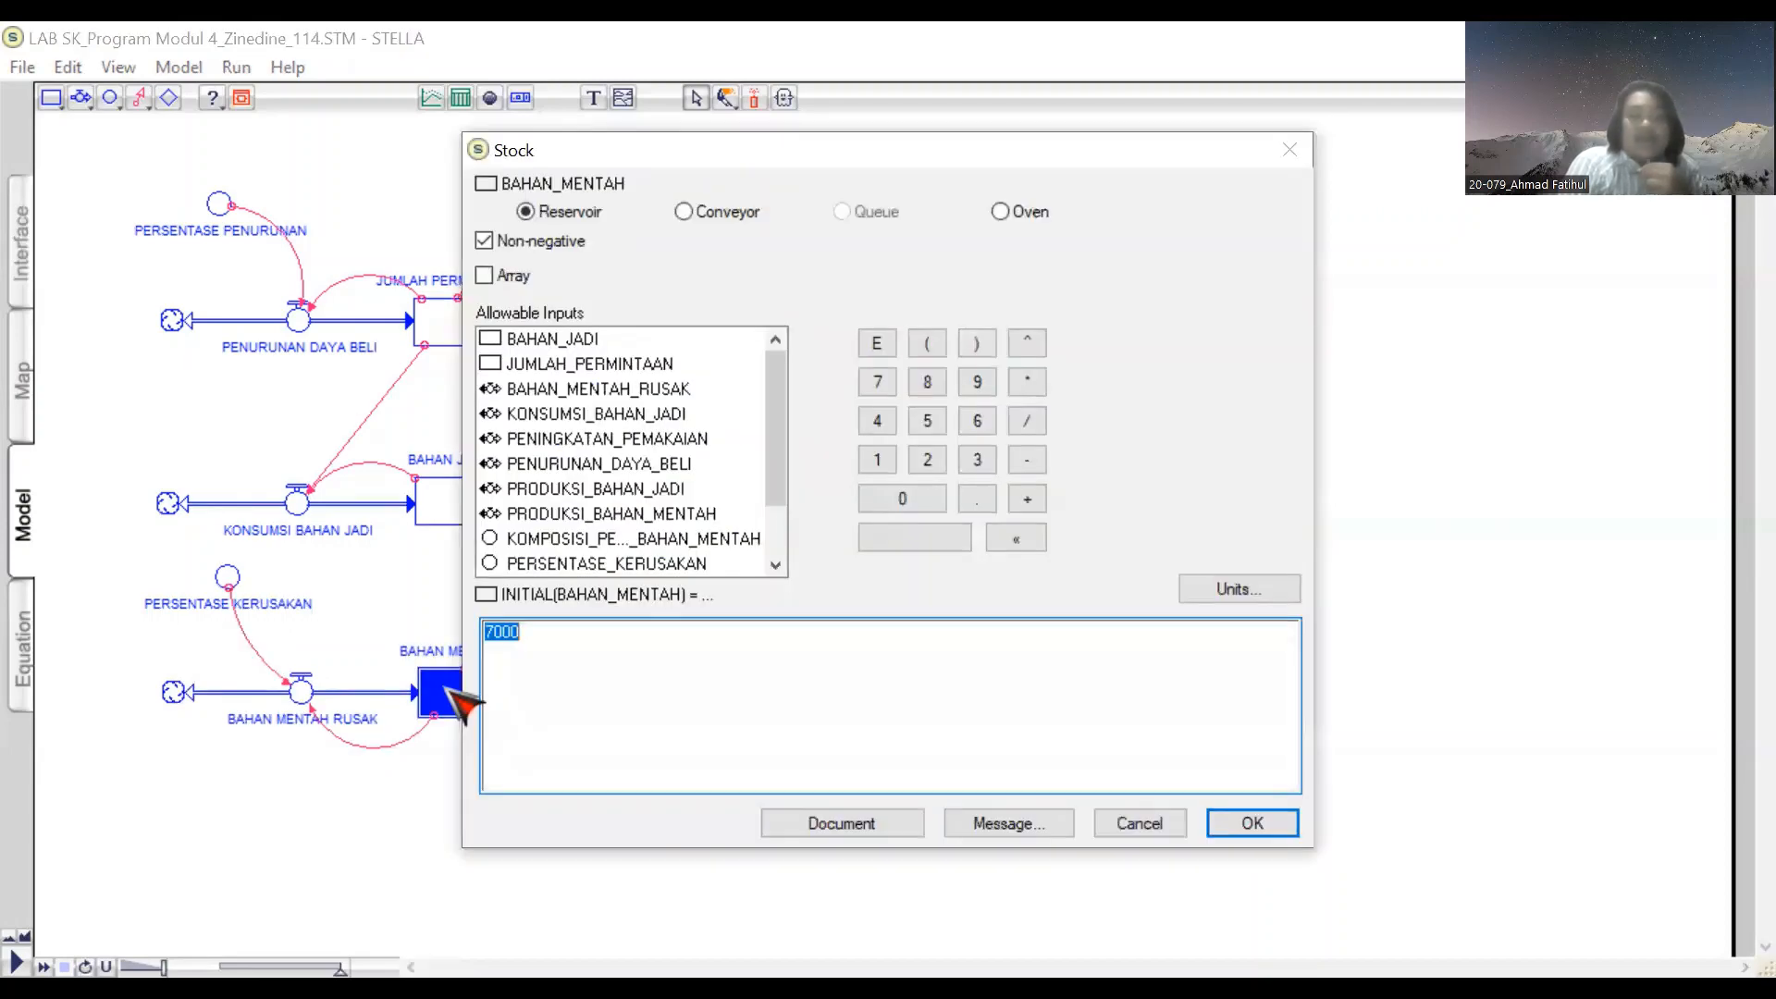
pyautogui.click(1244, 827)
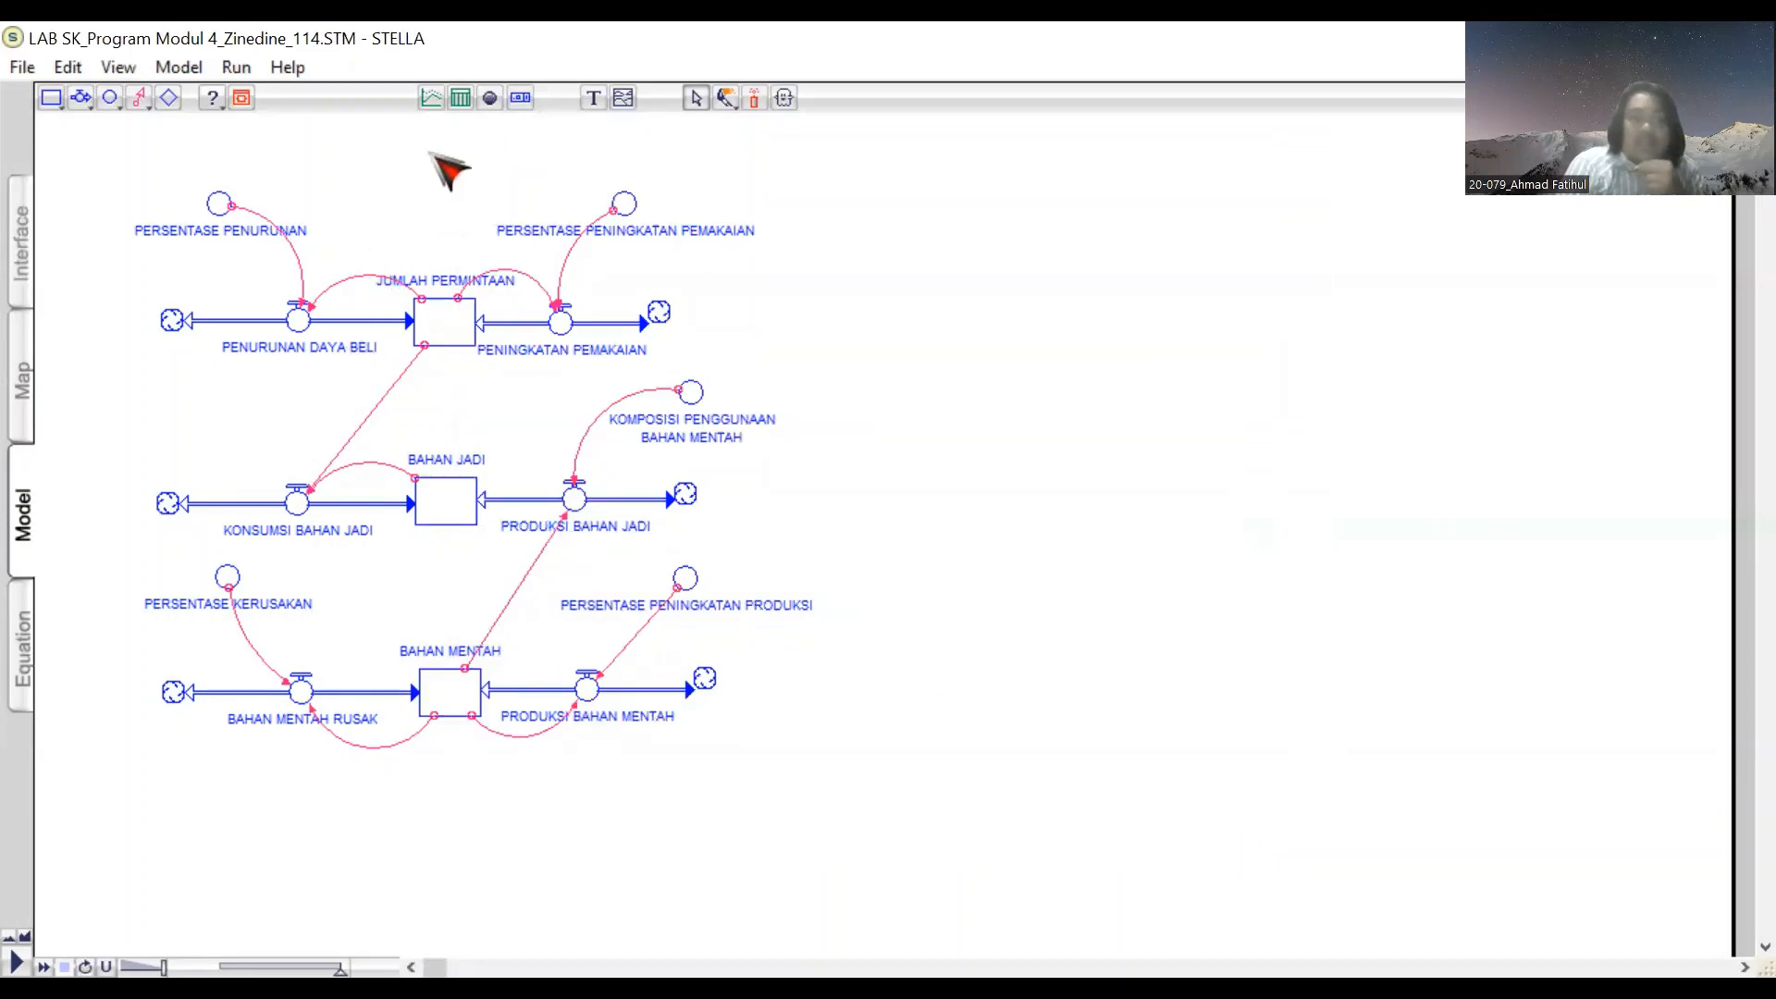
# Step: Add a graph pad in the empty area beside the JUMLAH PERMINTAAN structure
pyautogui.click(433, 98)
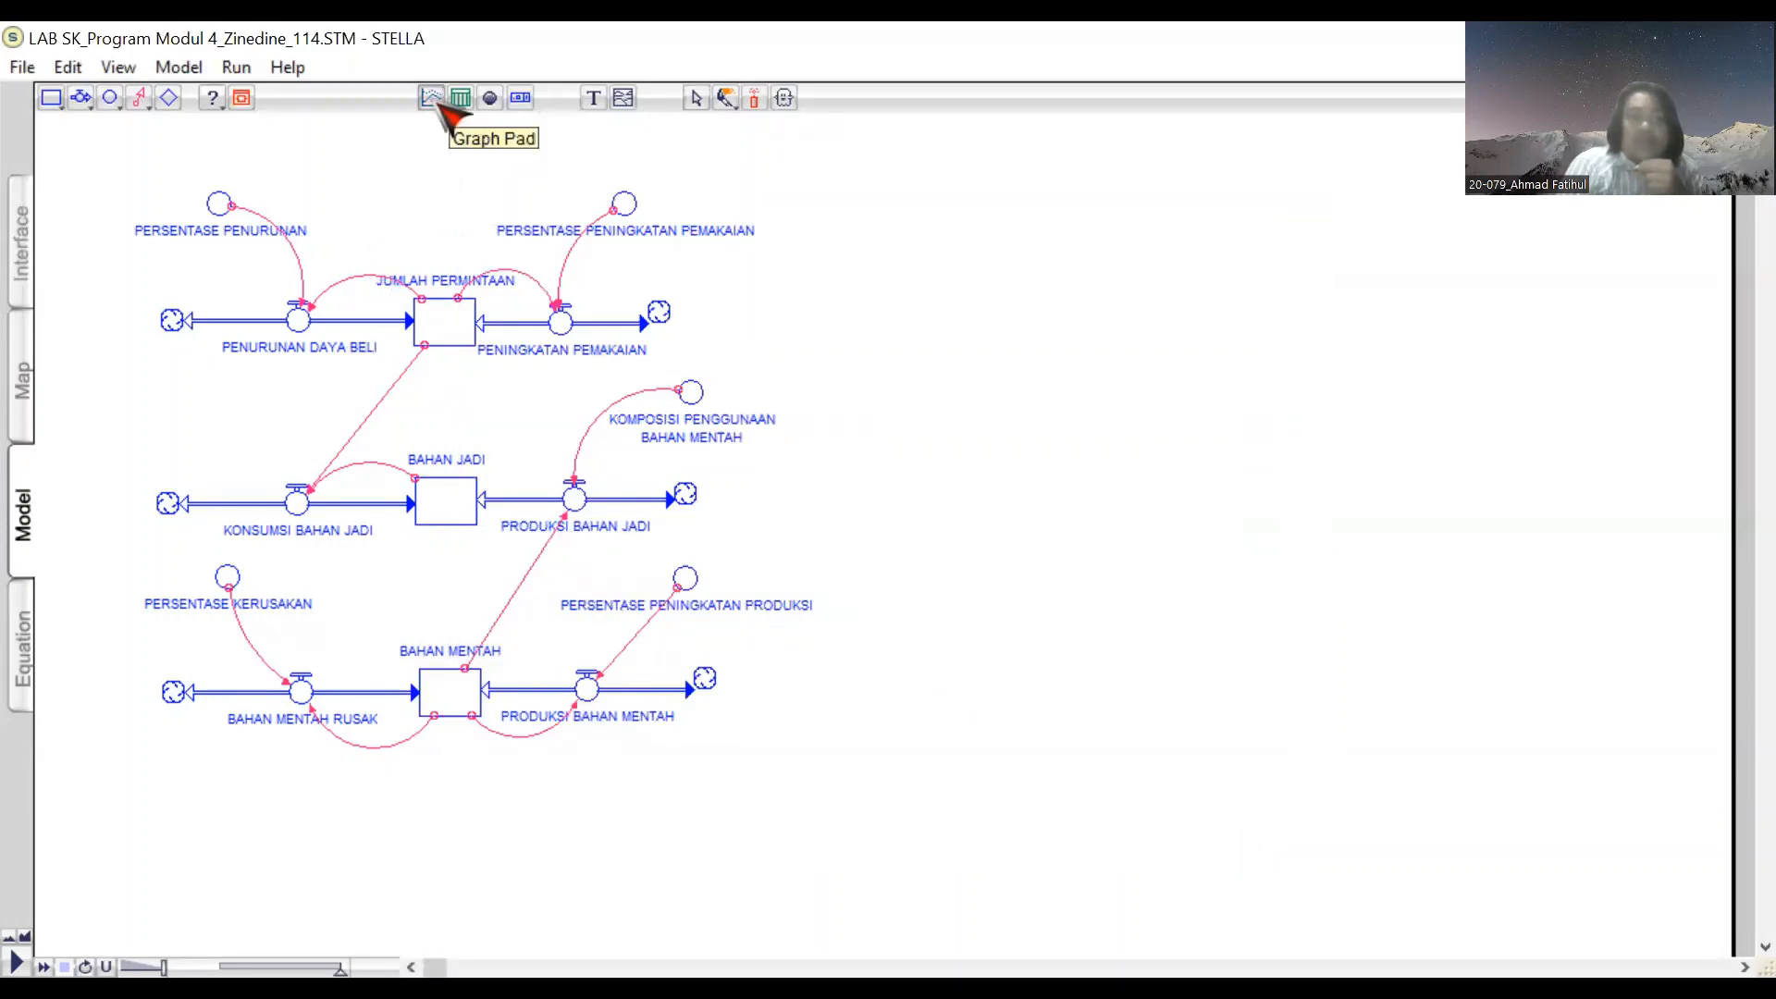
pyautogui.click(1020, 335)
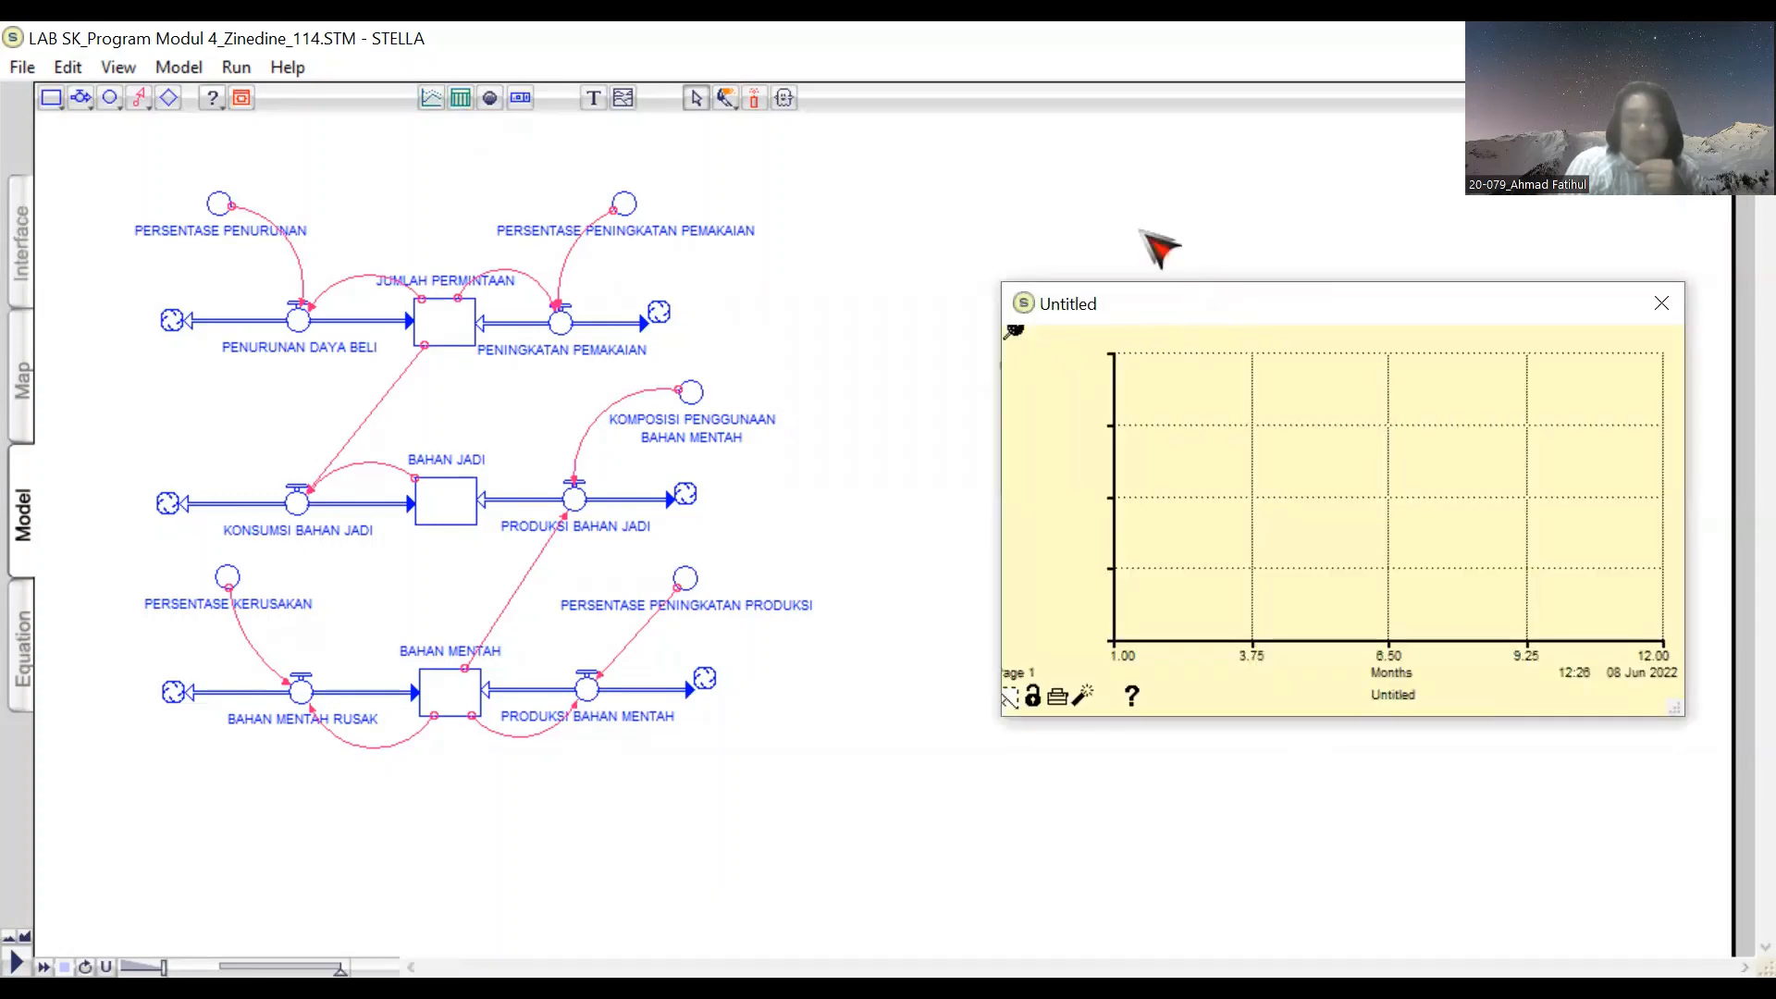
pyautogui.rightClick(1004, 351)
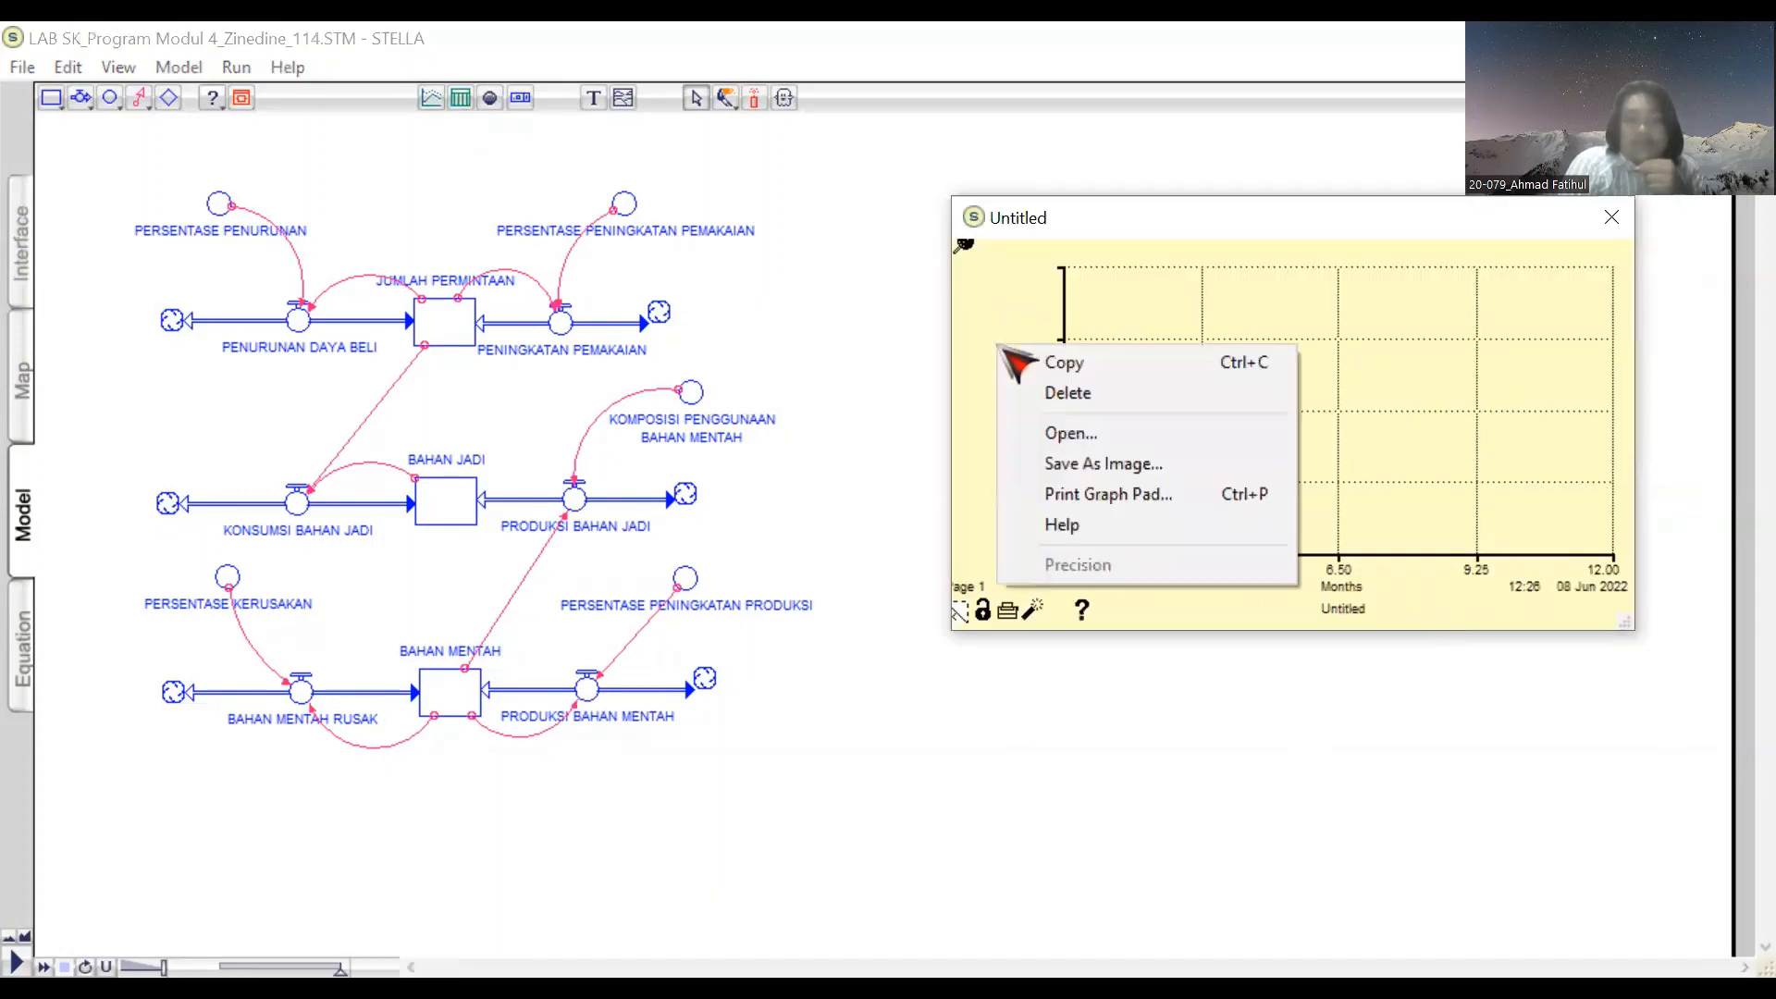
pyautogui.click(988, 313)
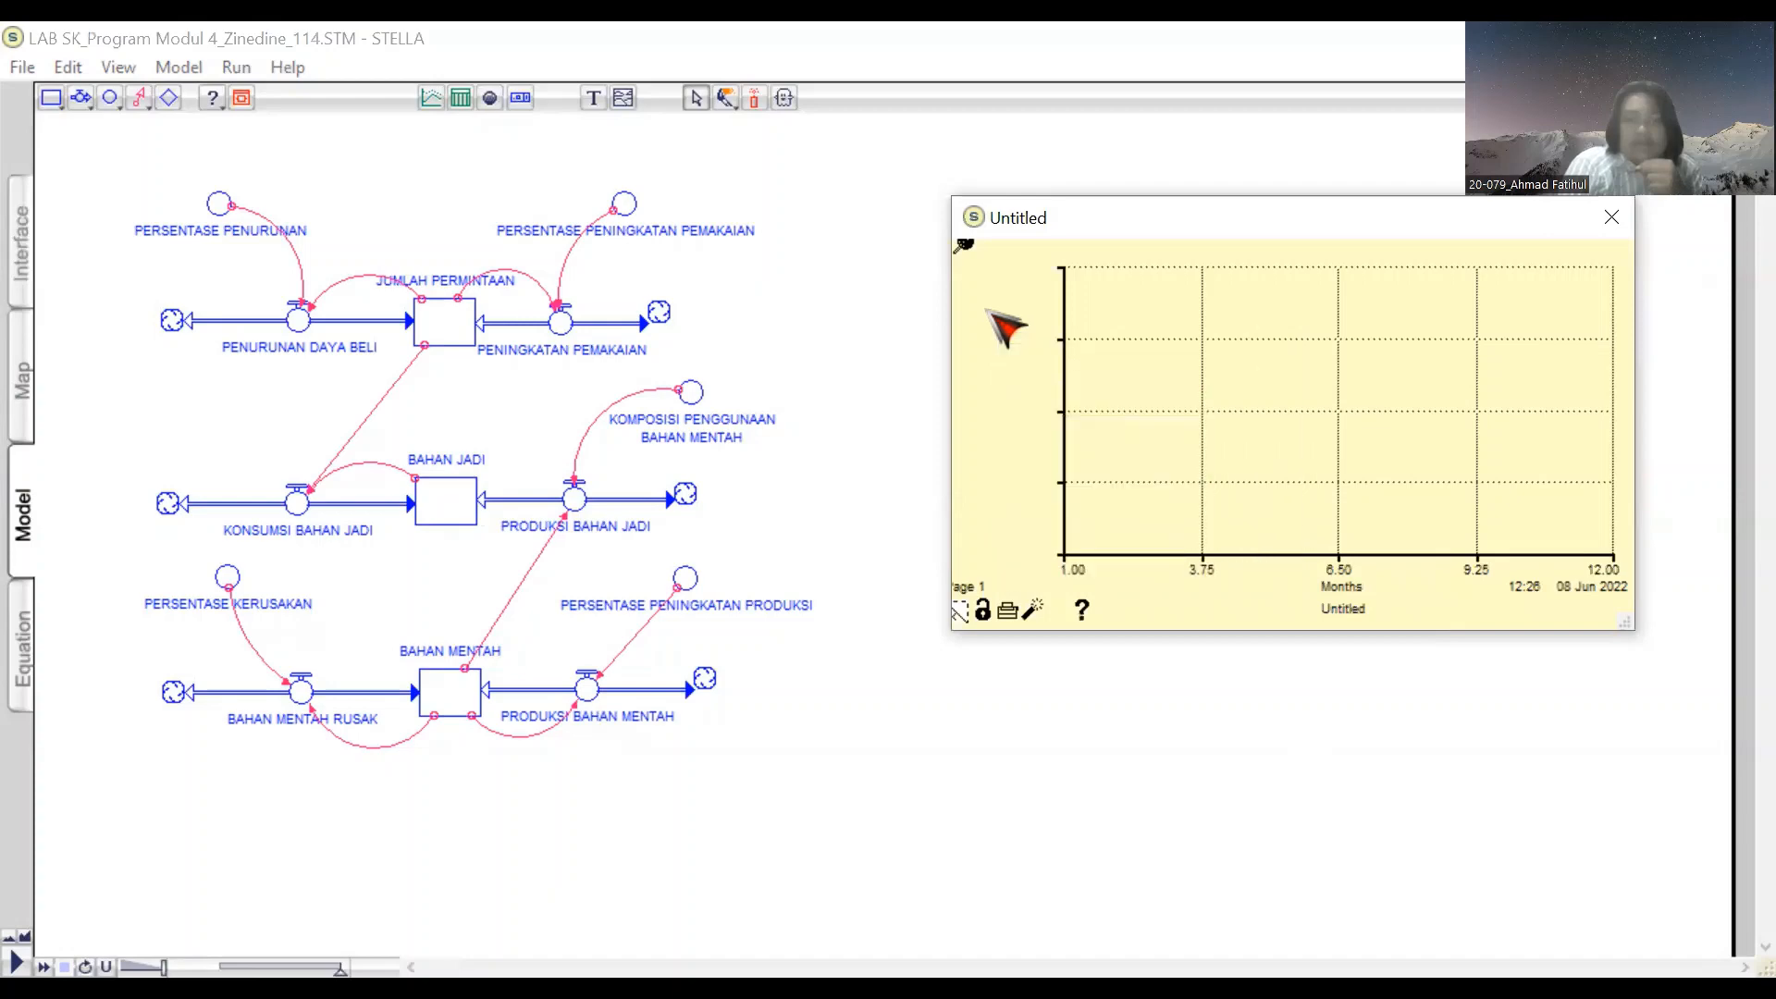
# Step: Define the graph as a time series of BAHAN_JADI, BAHAN_MENTAH, JUMLAH_PERMINTAAN, KONSUMSI_BAHAN_JADI and PRODUKSI_BAHAN_JADI
pyautogui.doubleClick(1073, 462)
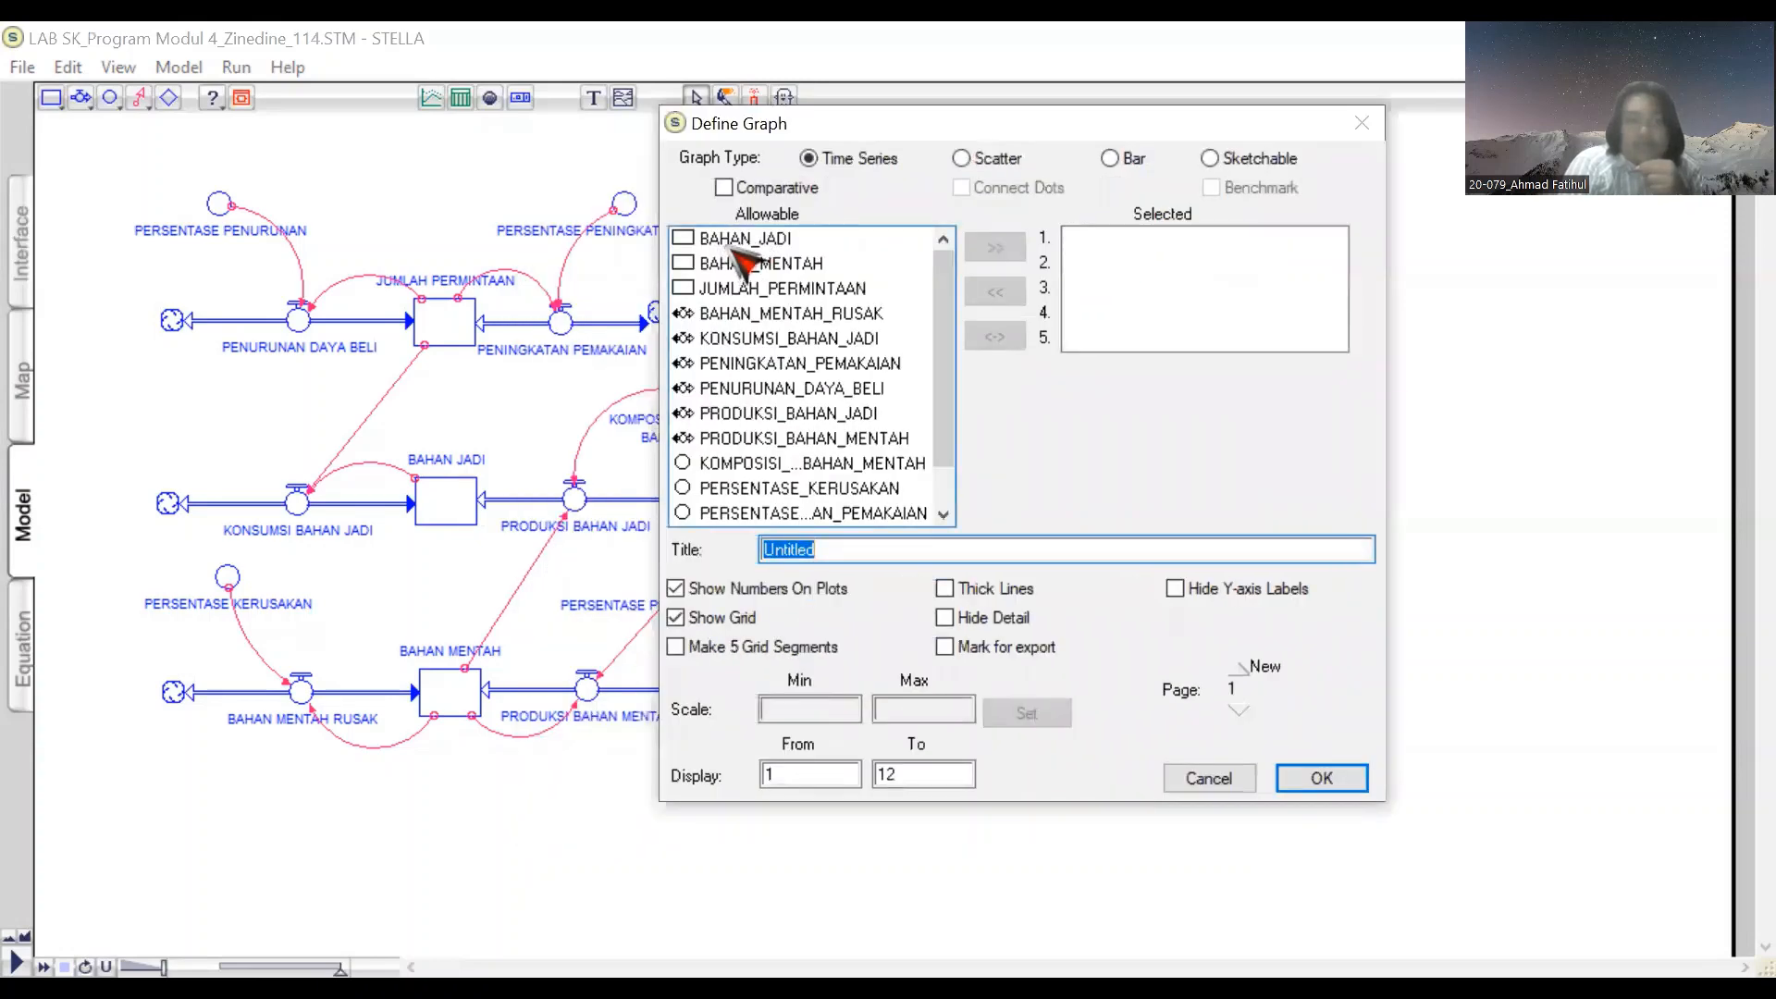
pyautogui.click(736, 238)
pyautogui.doubleClick(737, 239)
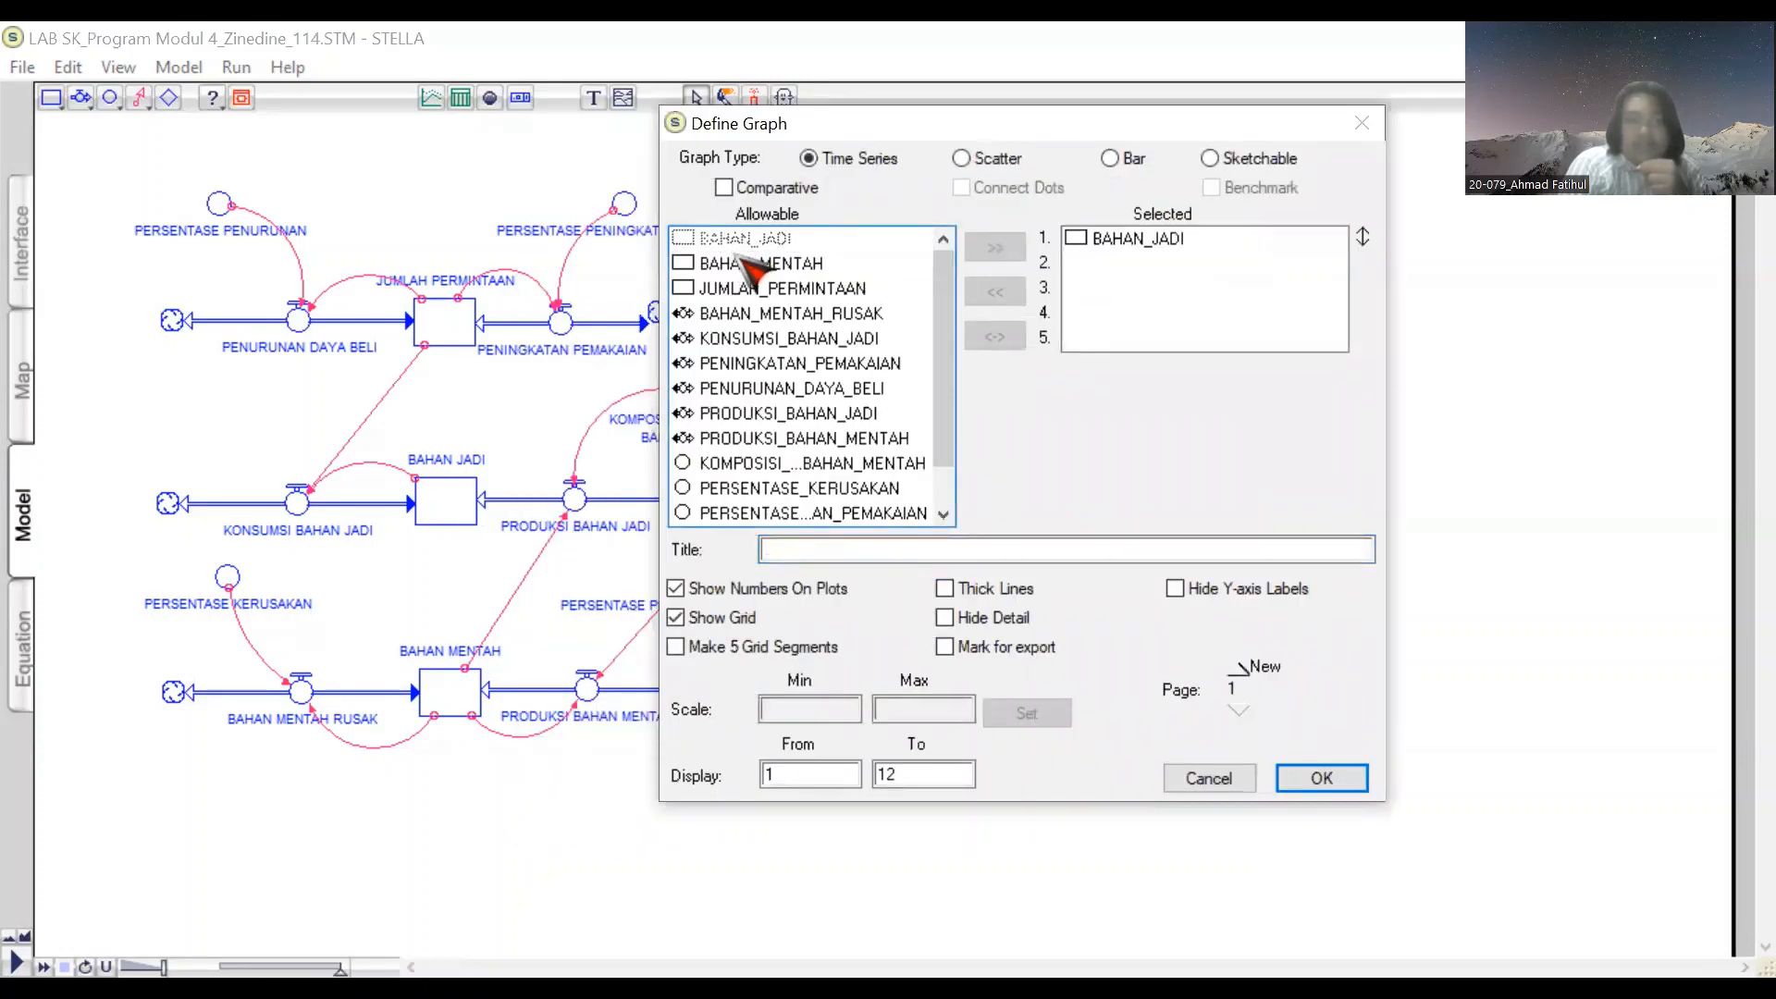
pyautogui.doubleClick(753, 264)
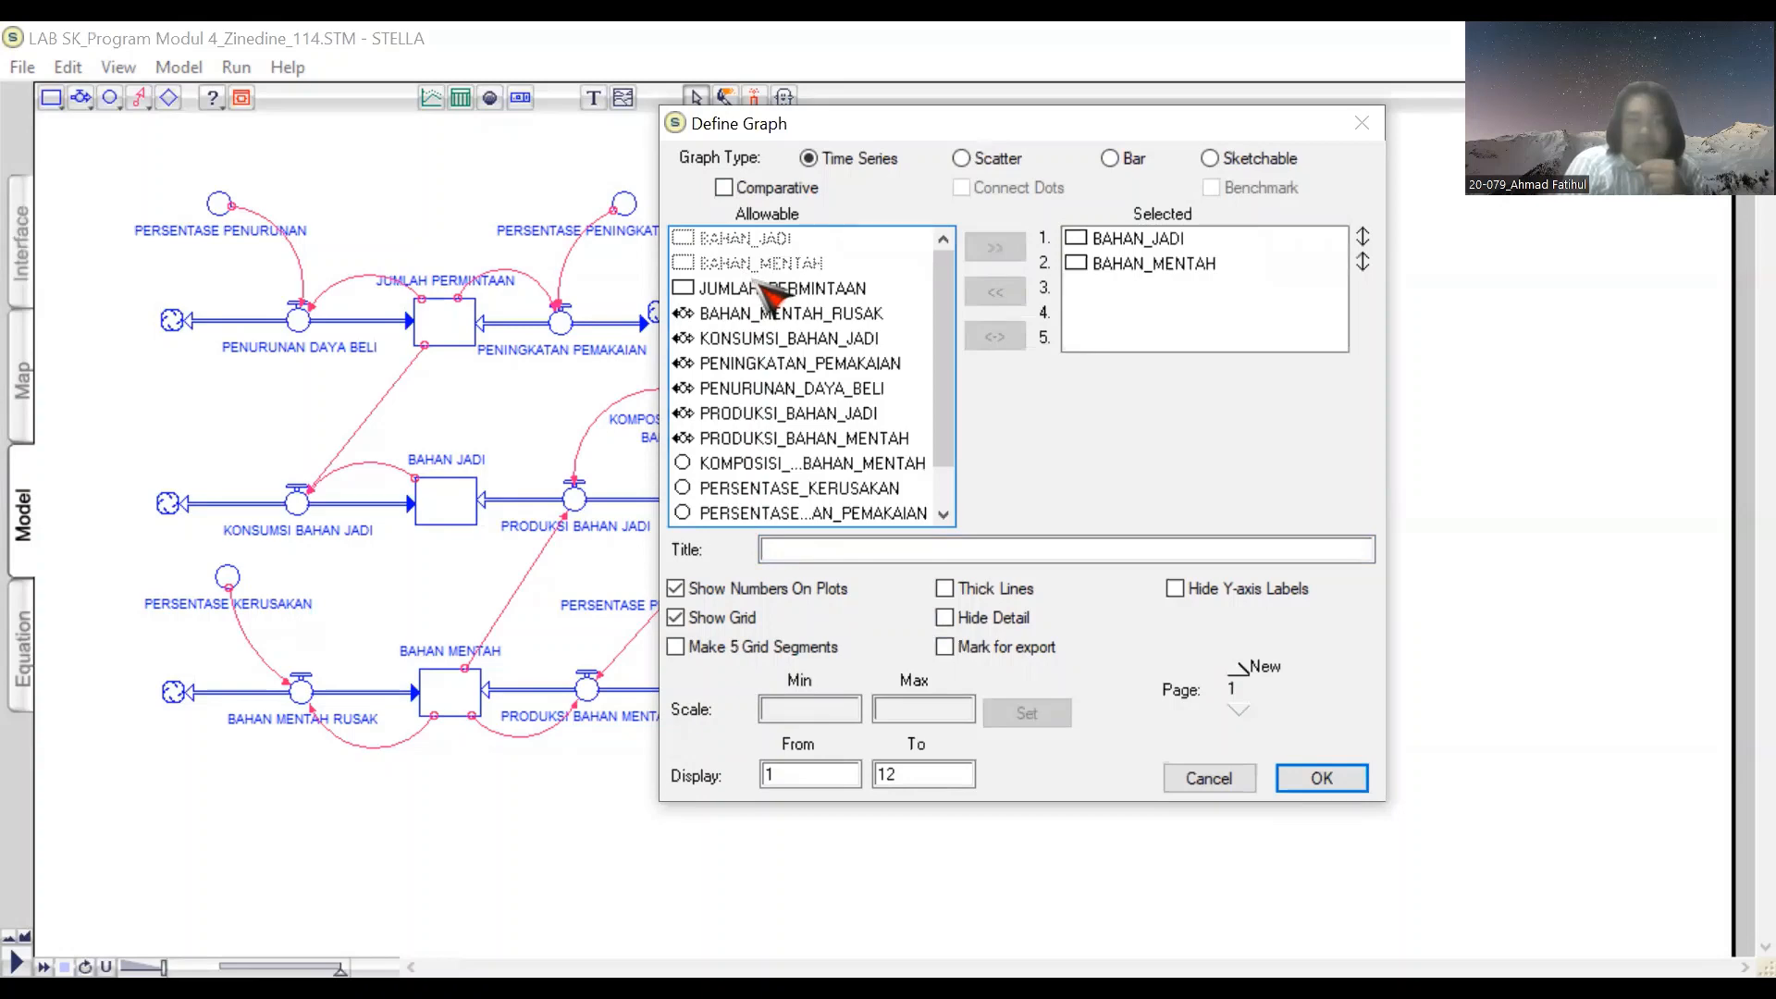
pyautogui.doubleClick(760, 288)
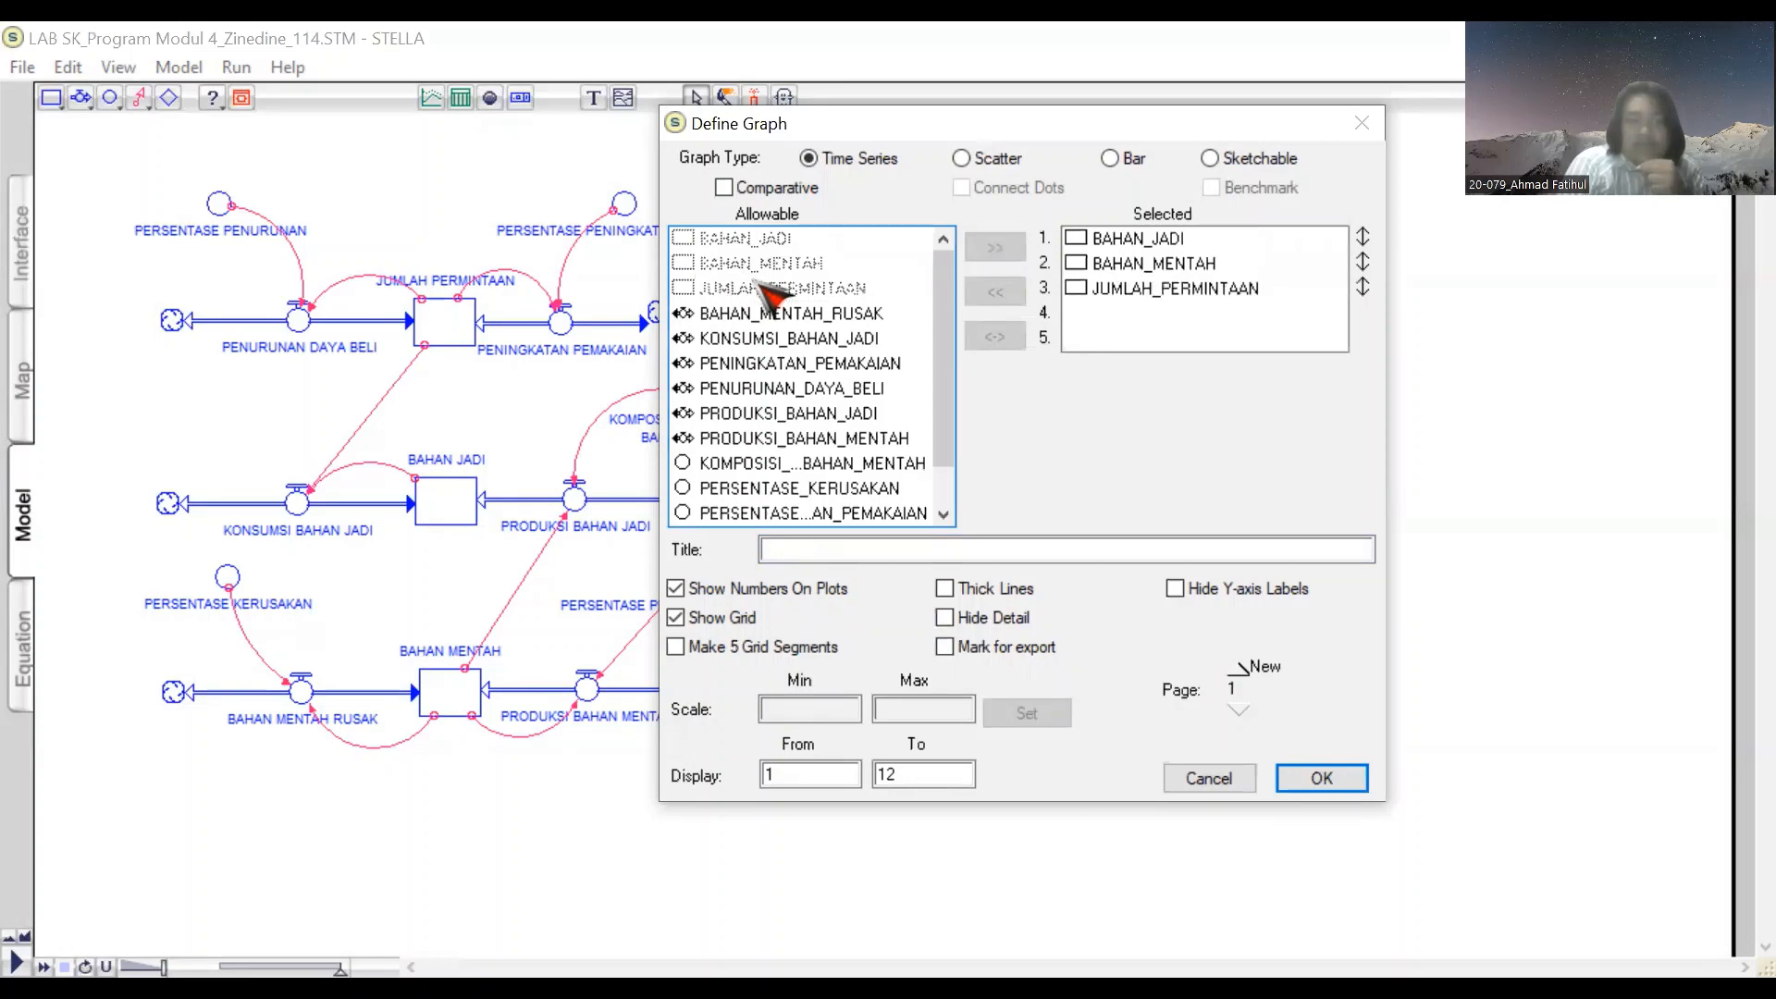
pyautogui.click(930, 385)
pyautogui.click(930, 416)
pyautogui.moveTo(943, 430)
pyautogui.mouseDown()
pyautogui.moveTo(946, 471)
pyautogui.moveTo(955, 418)
pyautogui.mouseUp()
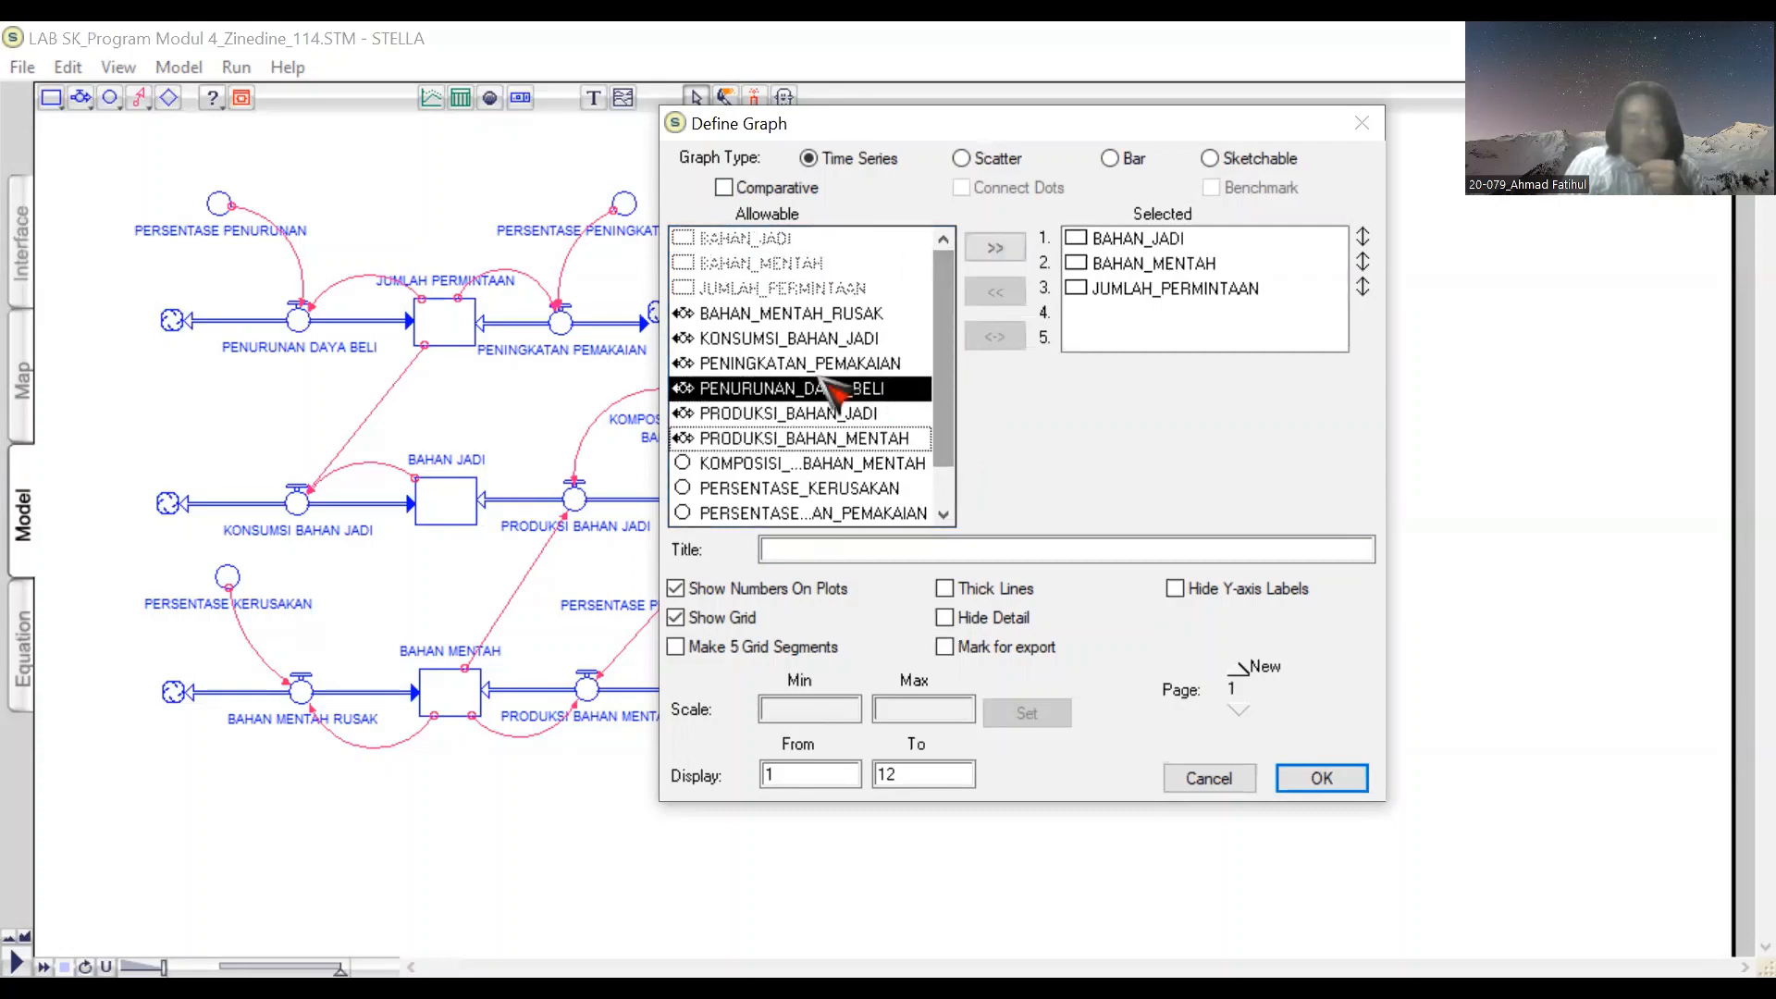
pyautogui.doubleClick(775, 339)
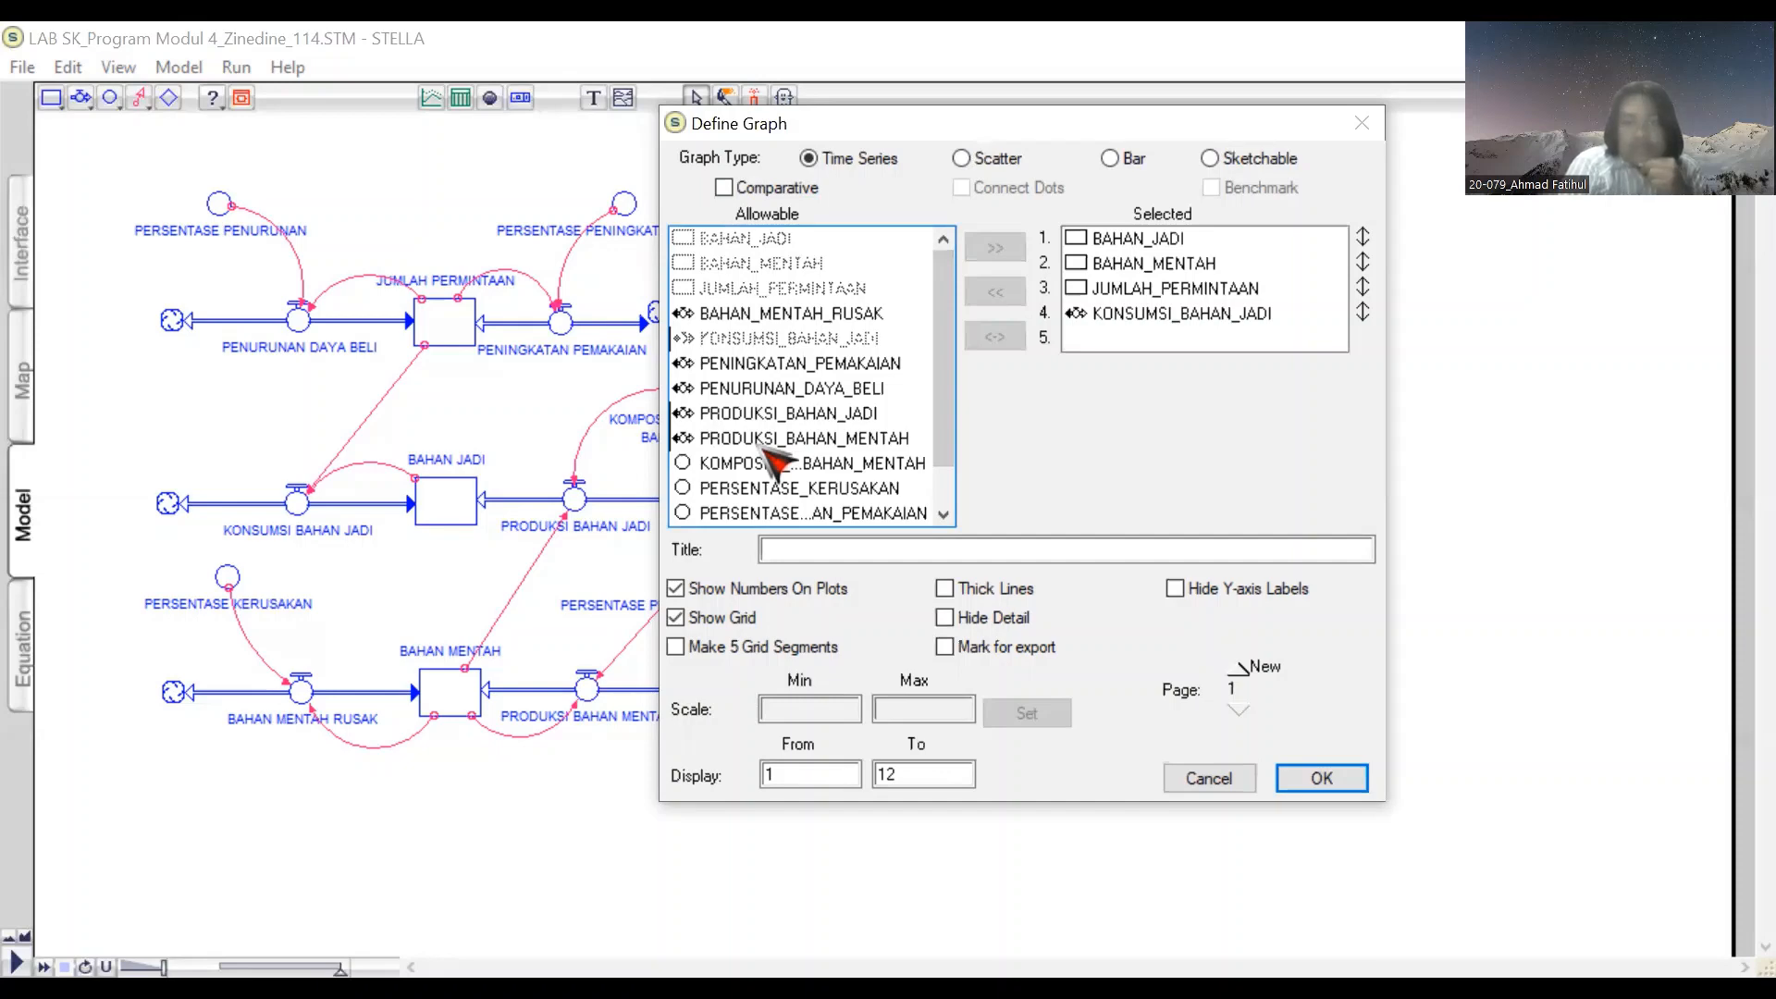
pyautogui.doubleClick(766, 413)
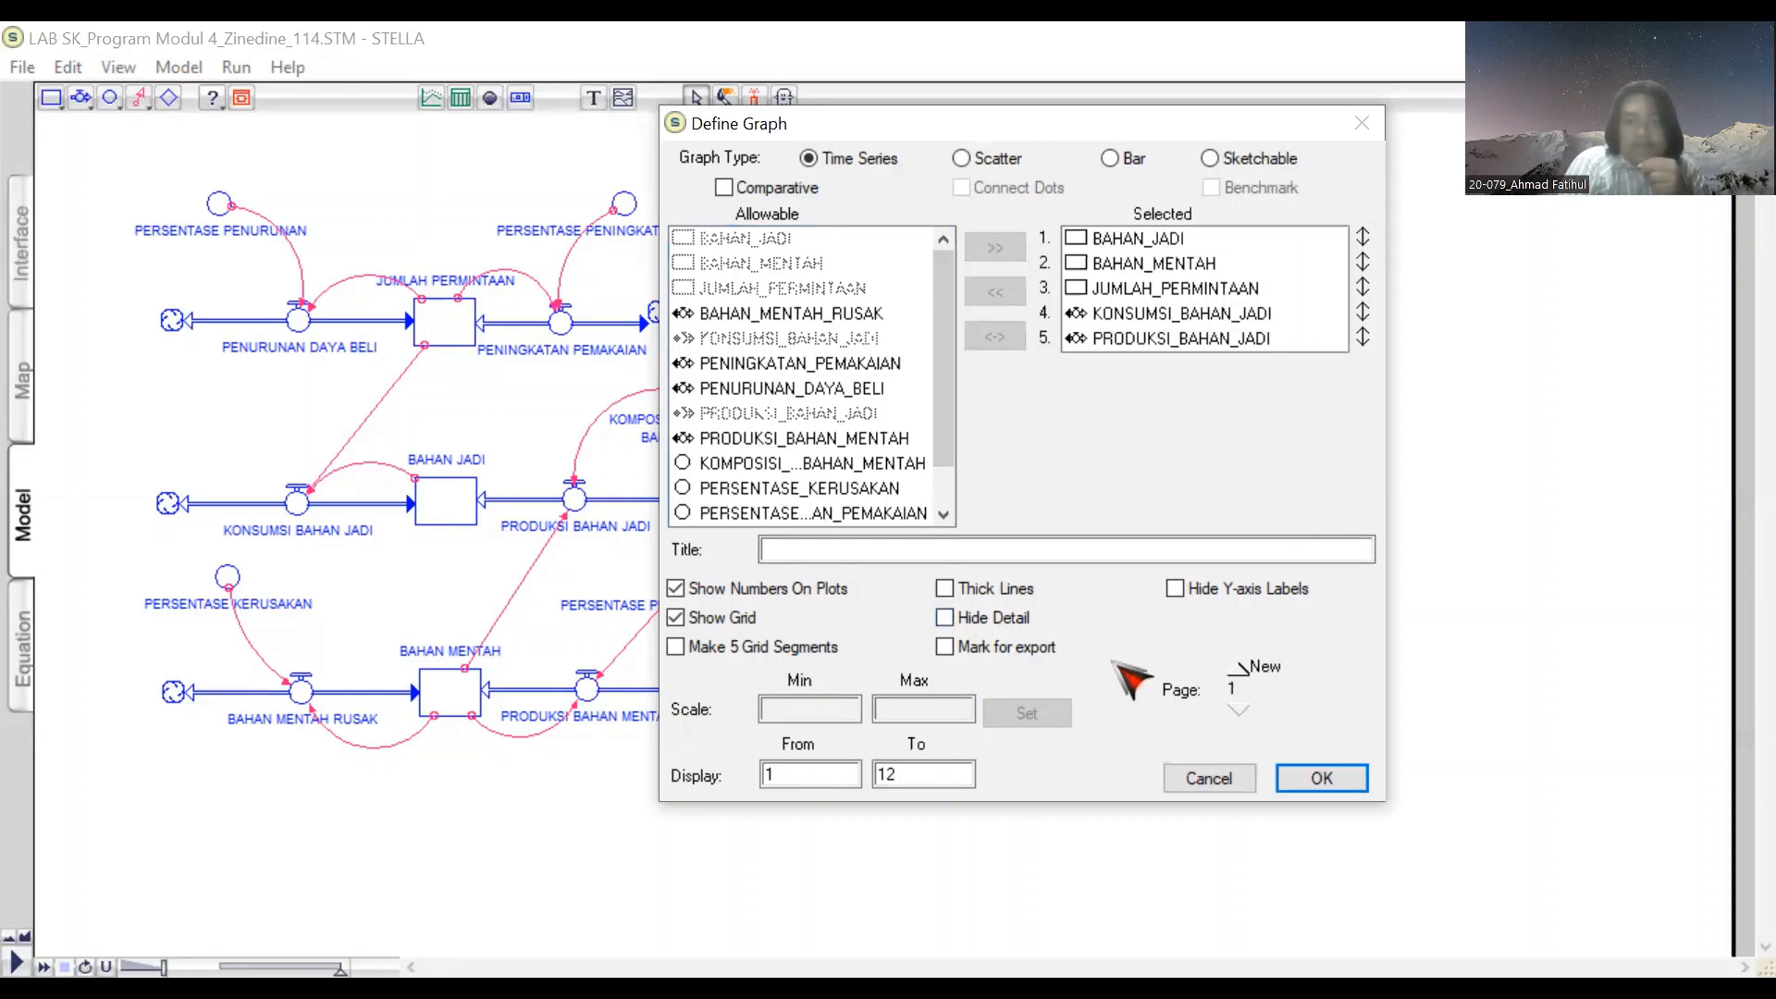
pyautogui.click(1321, 778)
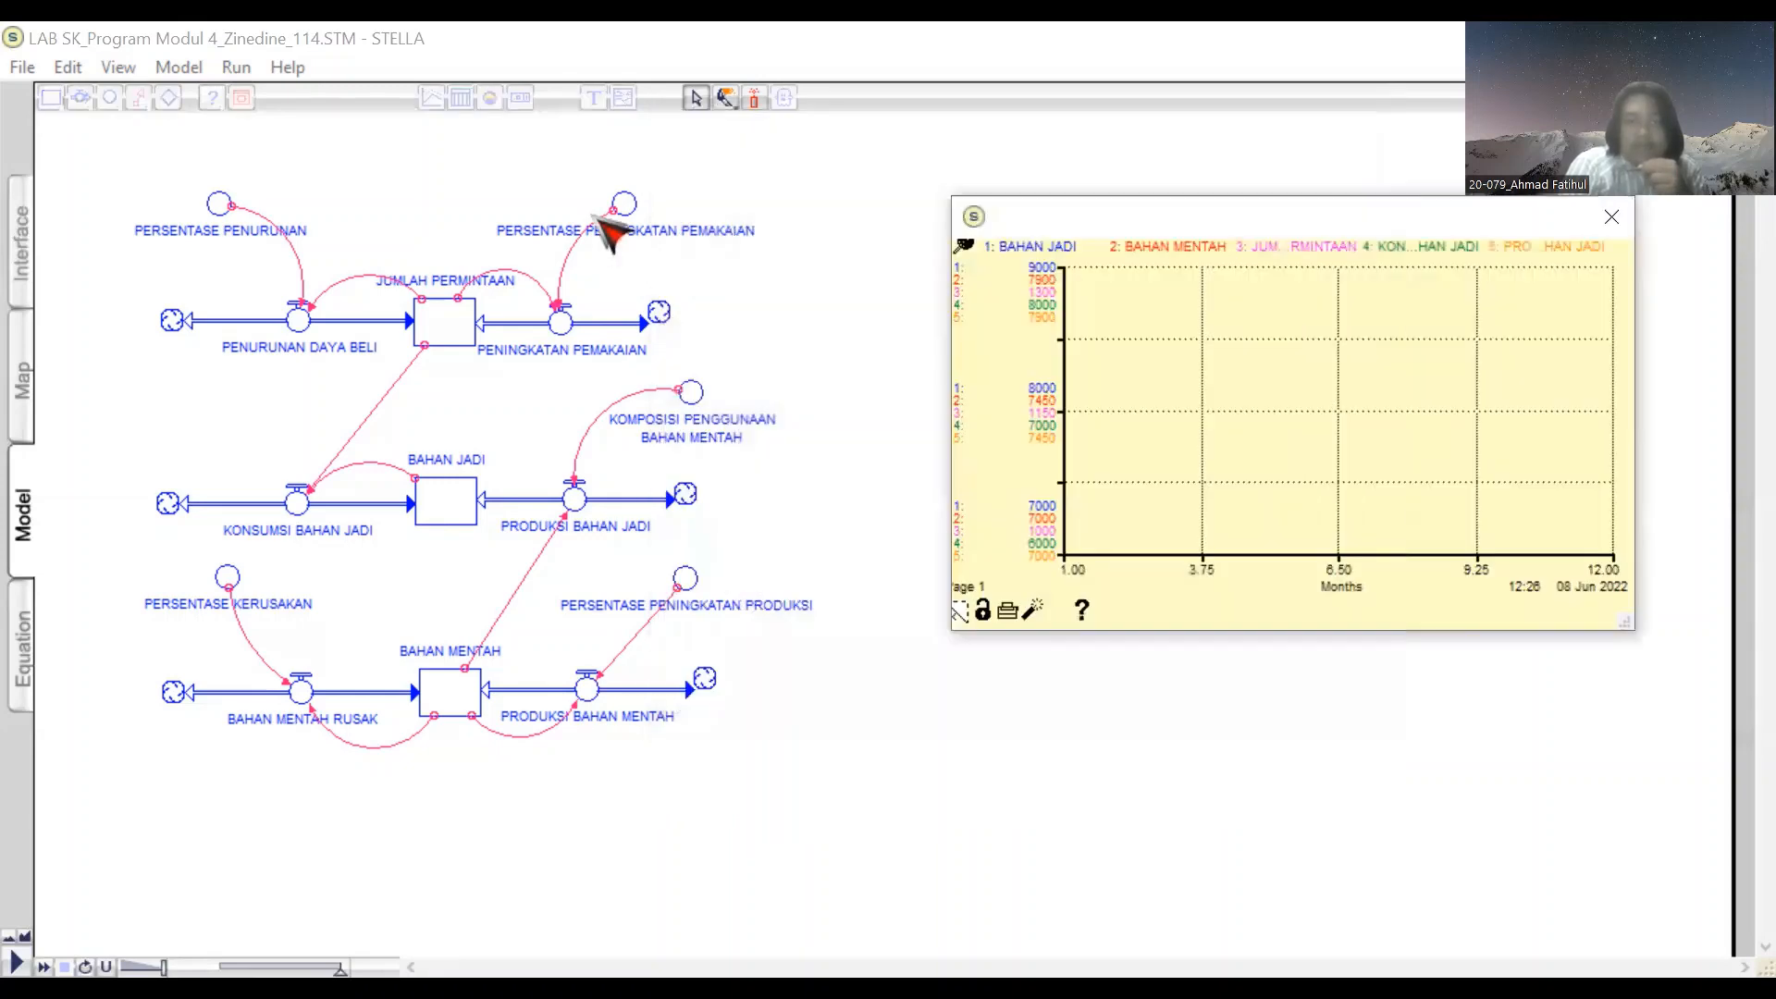
# Step: Add a table pad in the empty area below the graph pad
pyautogui.click(468, 98)
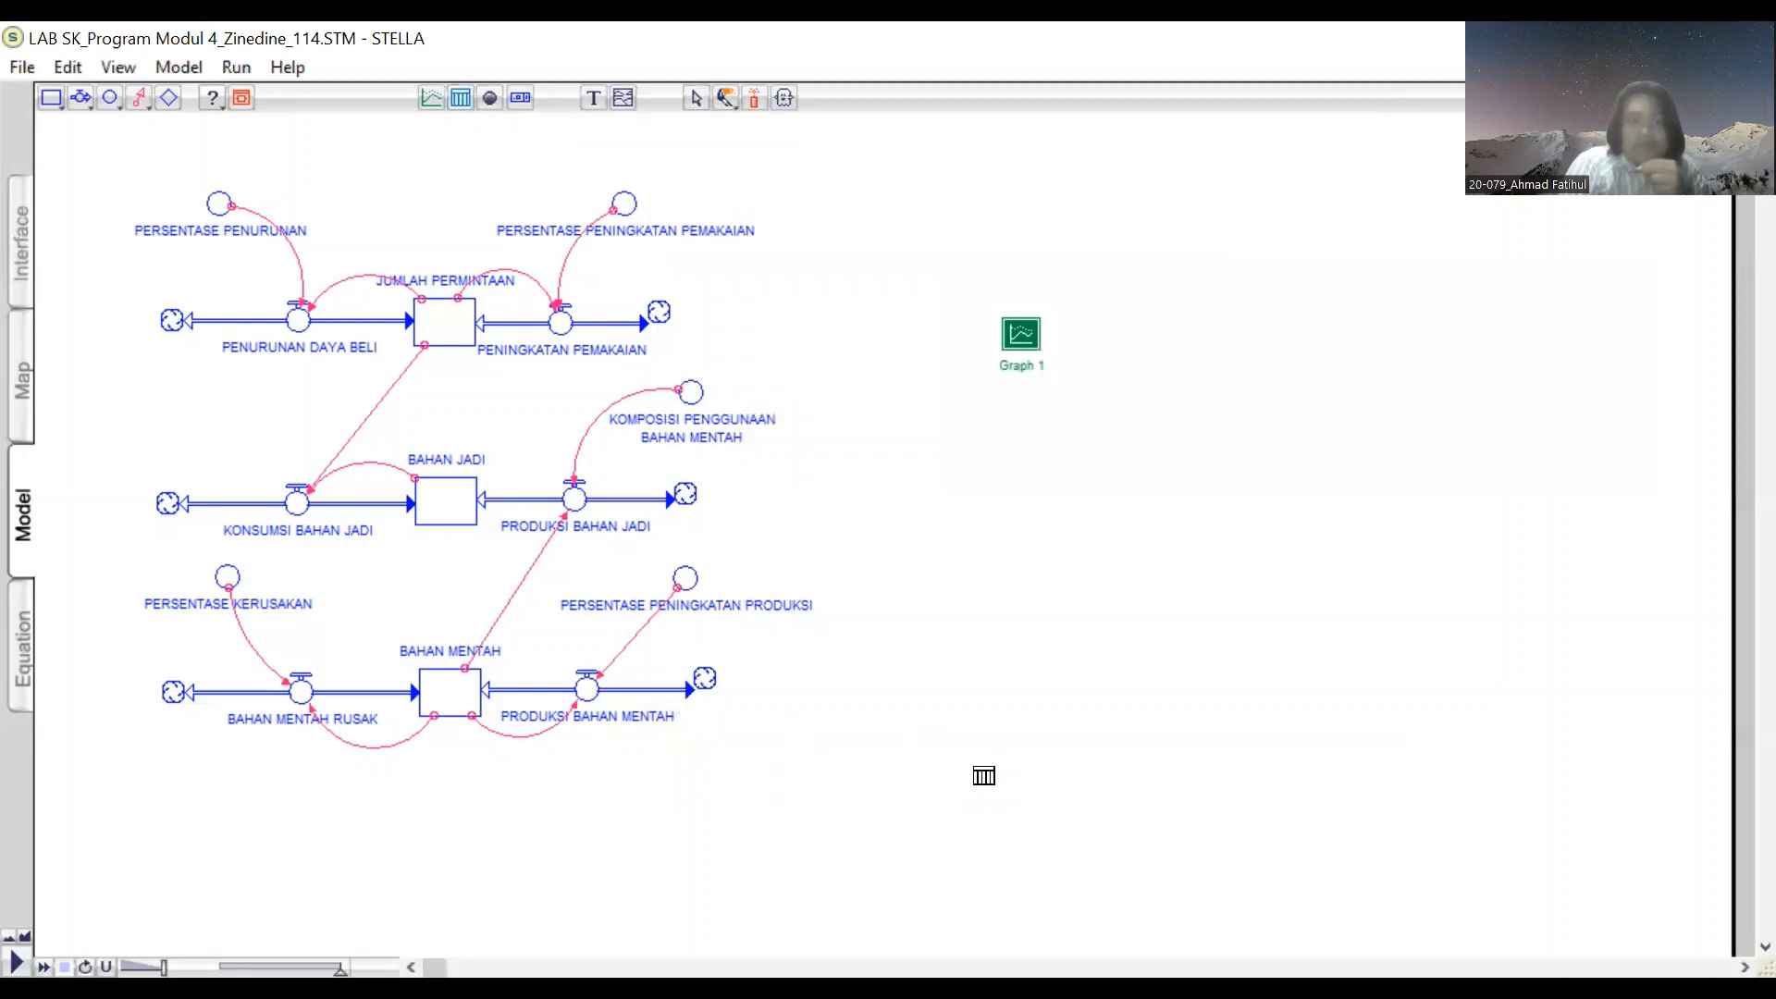
pyautogui.click(983, 775)
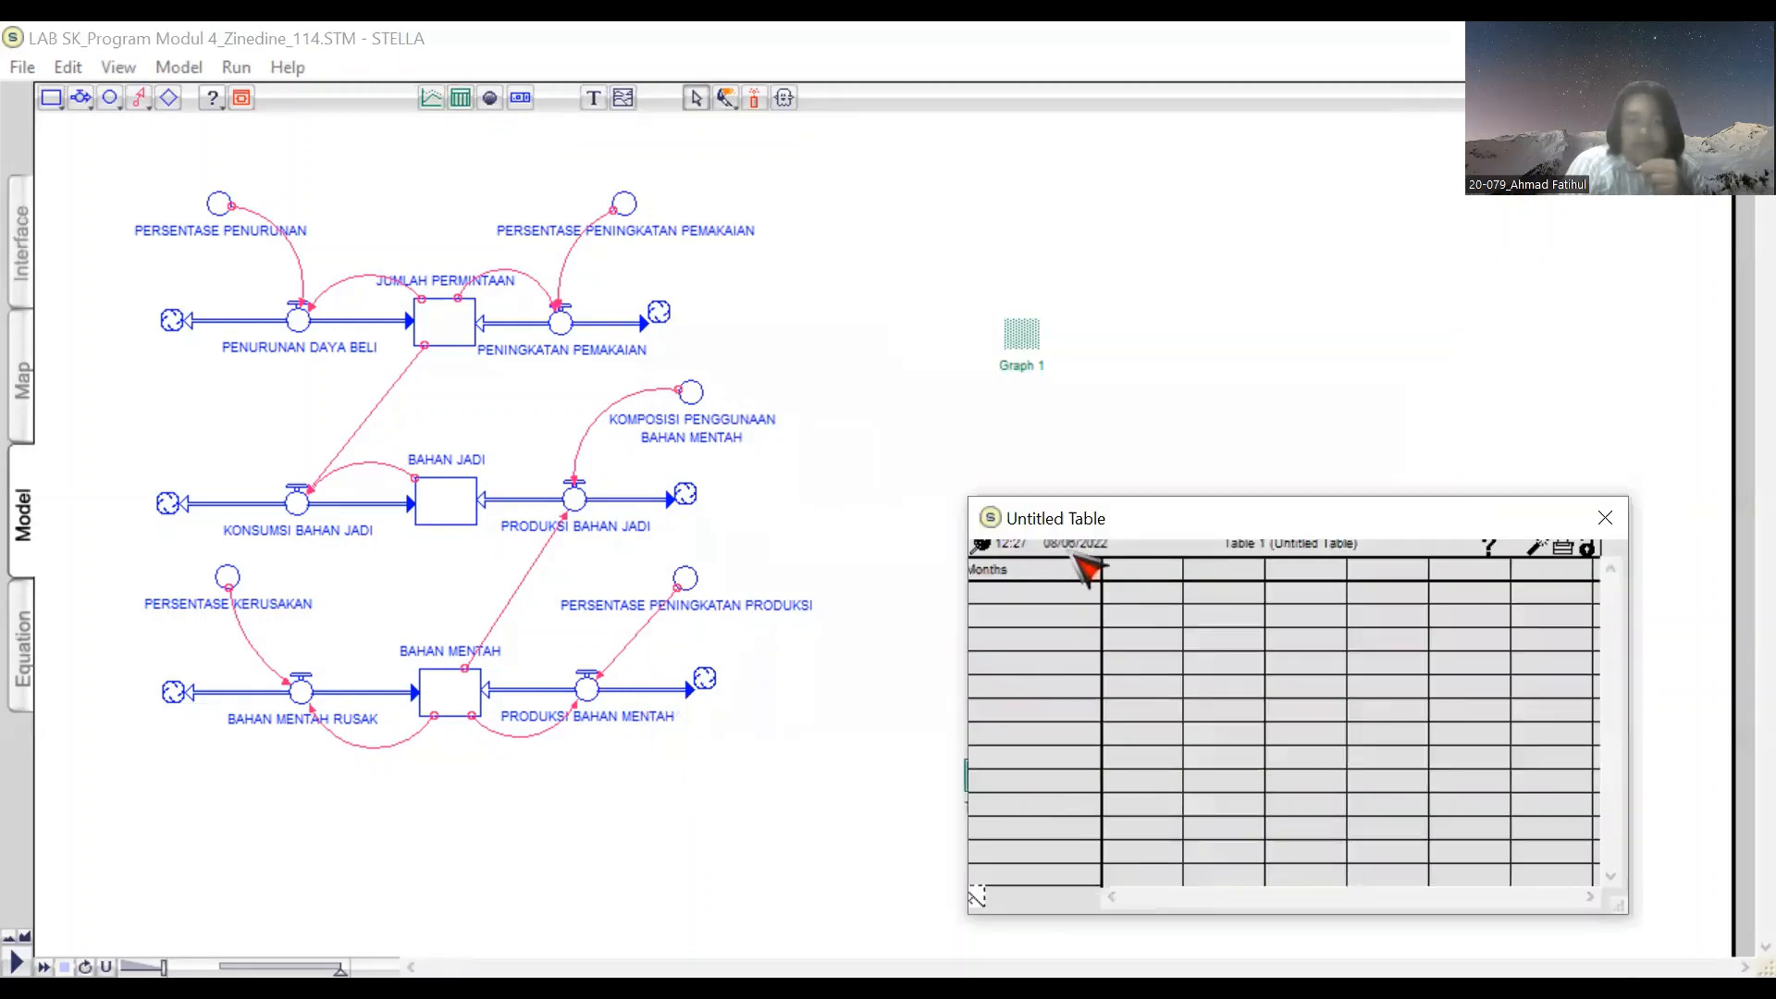
pyautogui.rightClick(1074, 557)
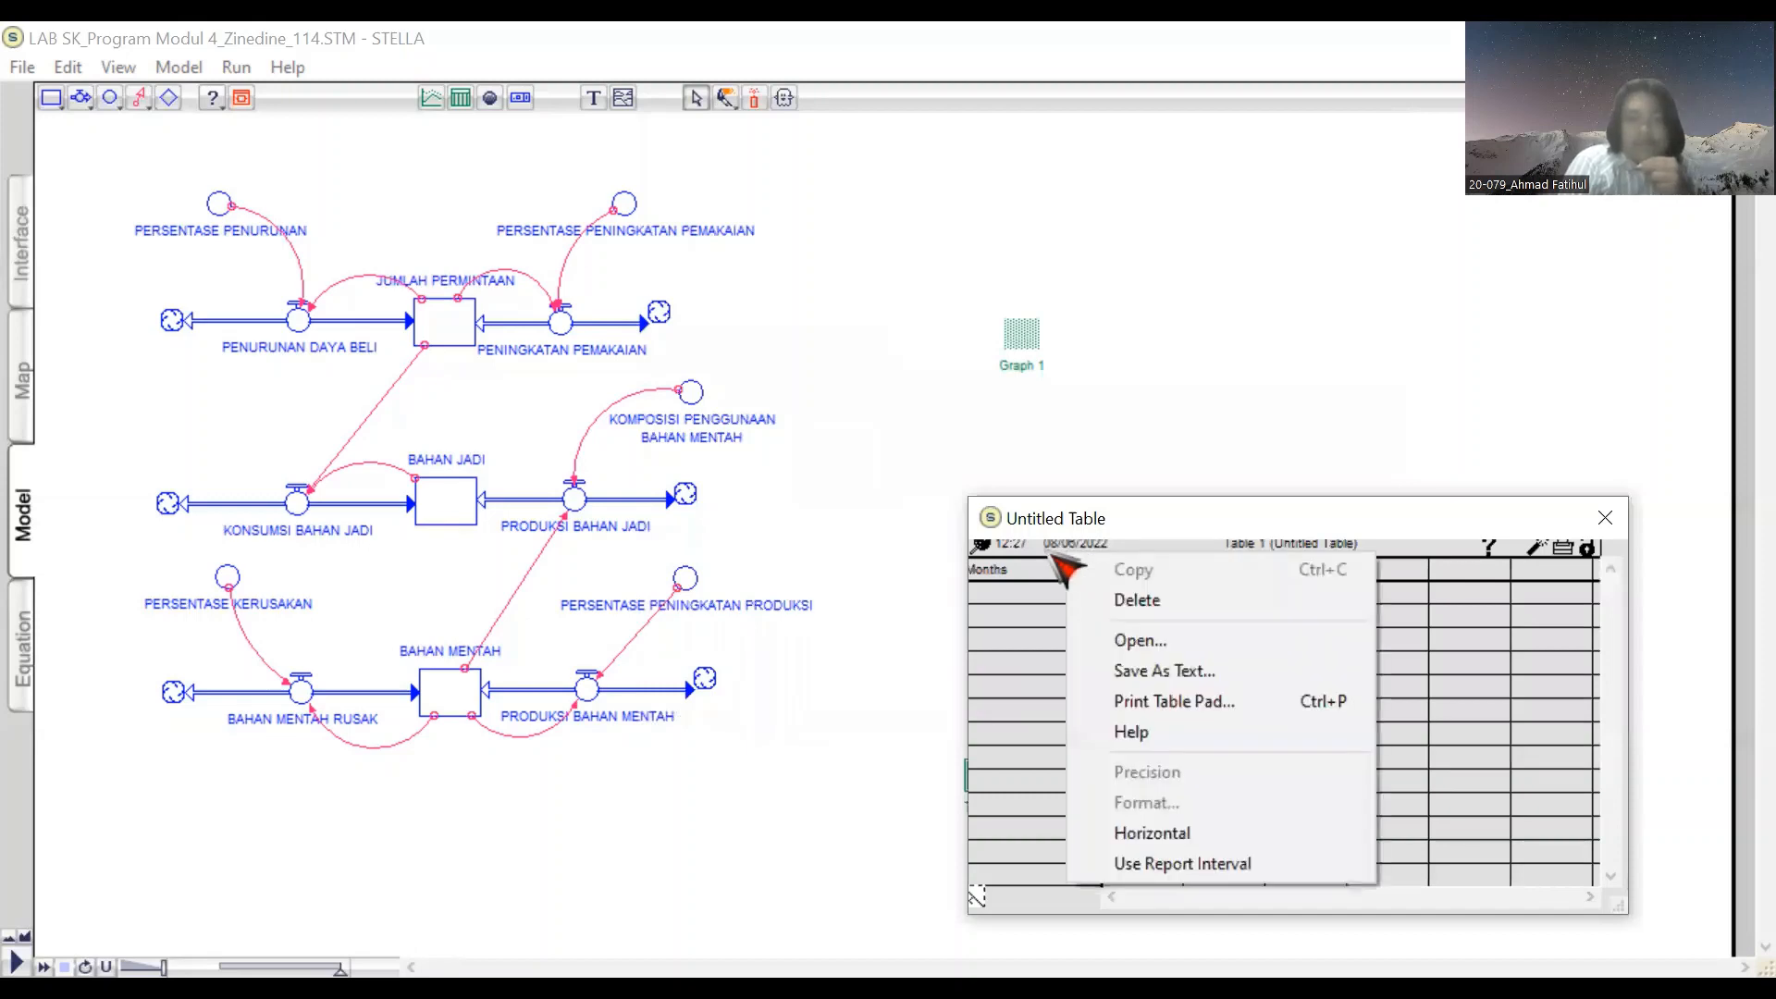
pyautogui.press('Escape')
# Step: Define the table with BAHAN_JADI, BAHAN_MENTAH, JUMLAH_PERMINTAAN, PRODUKSI_BAHAN_JADI and KONSUMSI_BAHAN_JADI as its variables
pyautogui.doubleClick(1055, 555)
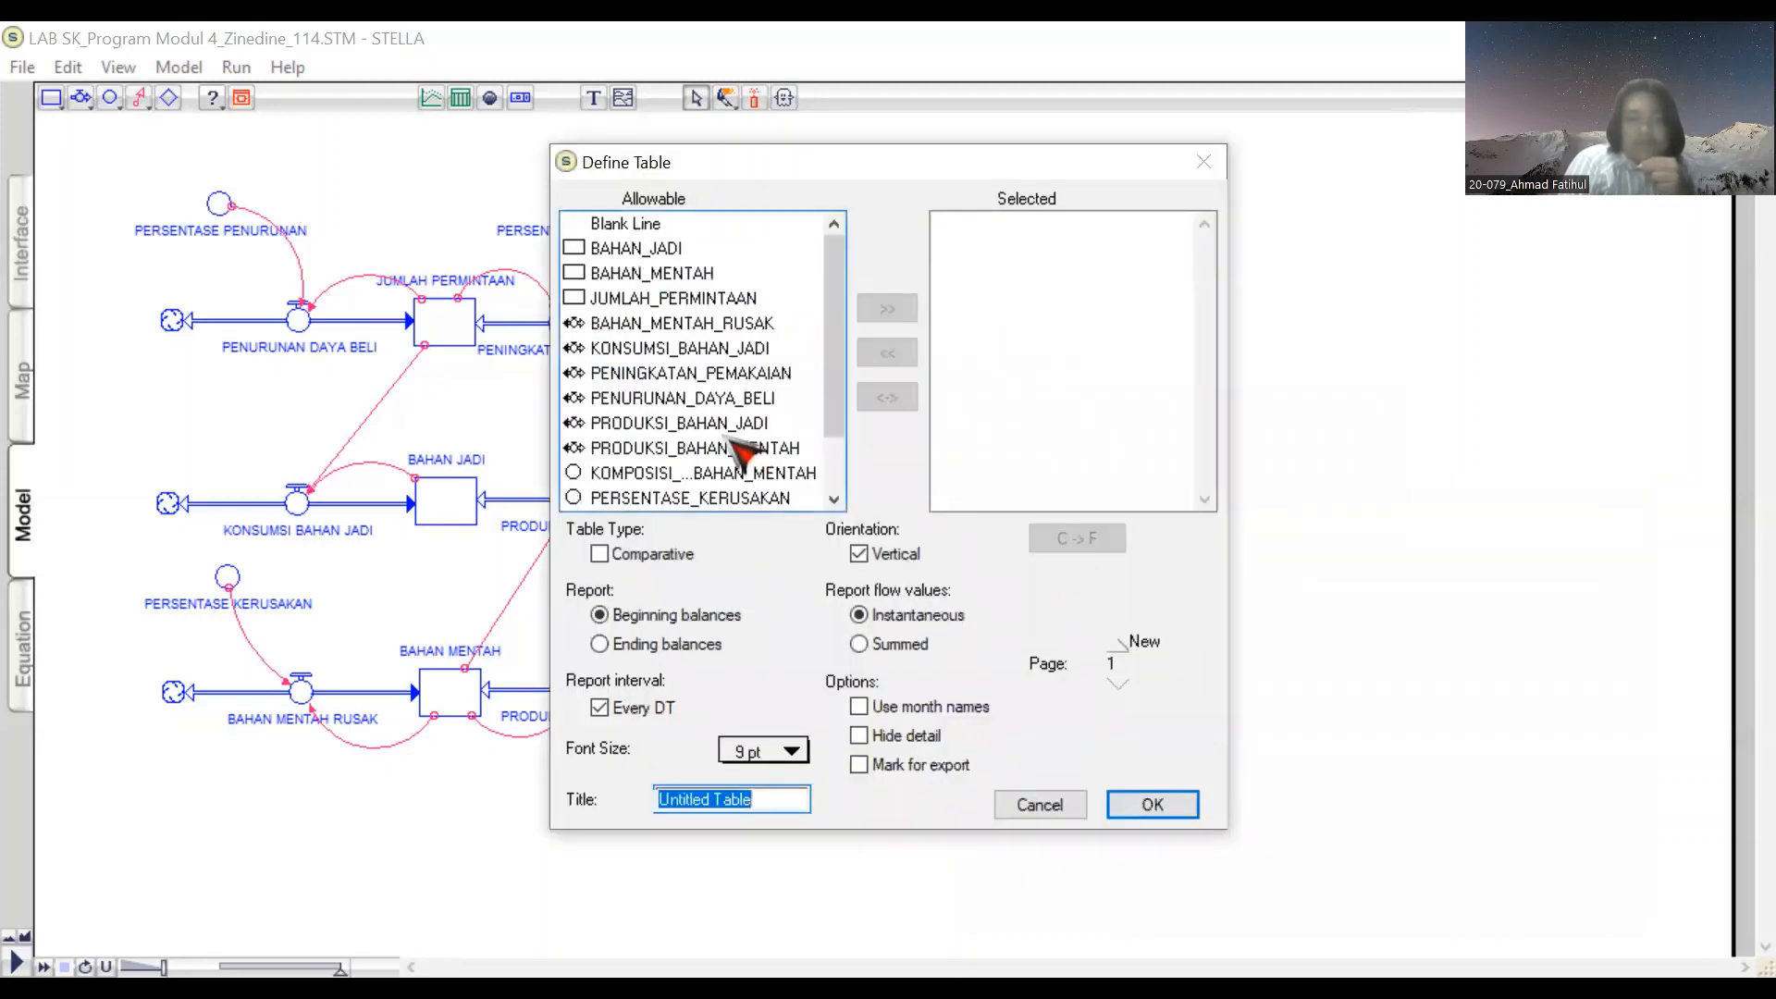
pyautogui.doubleClick(651, 251)
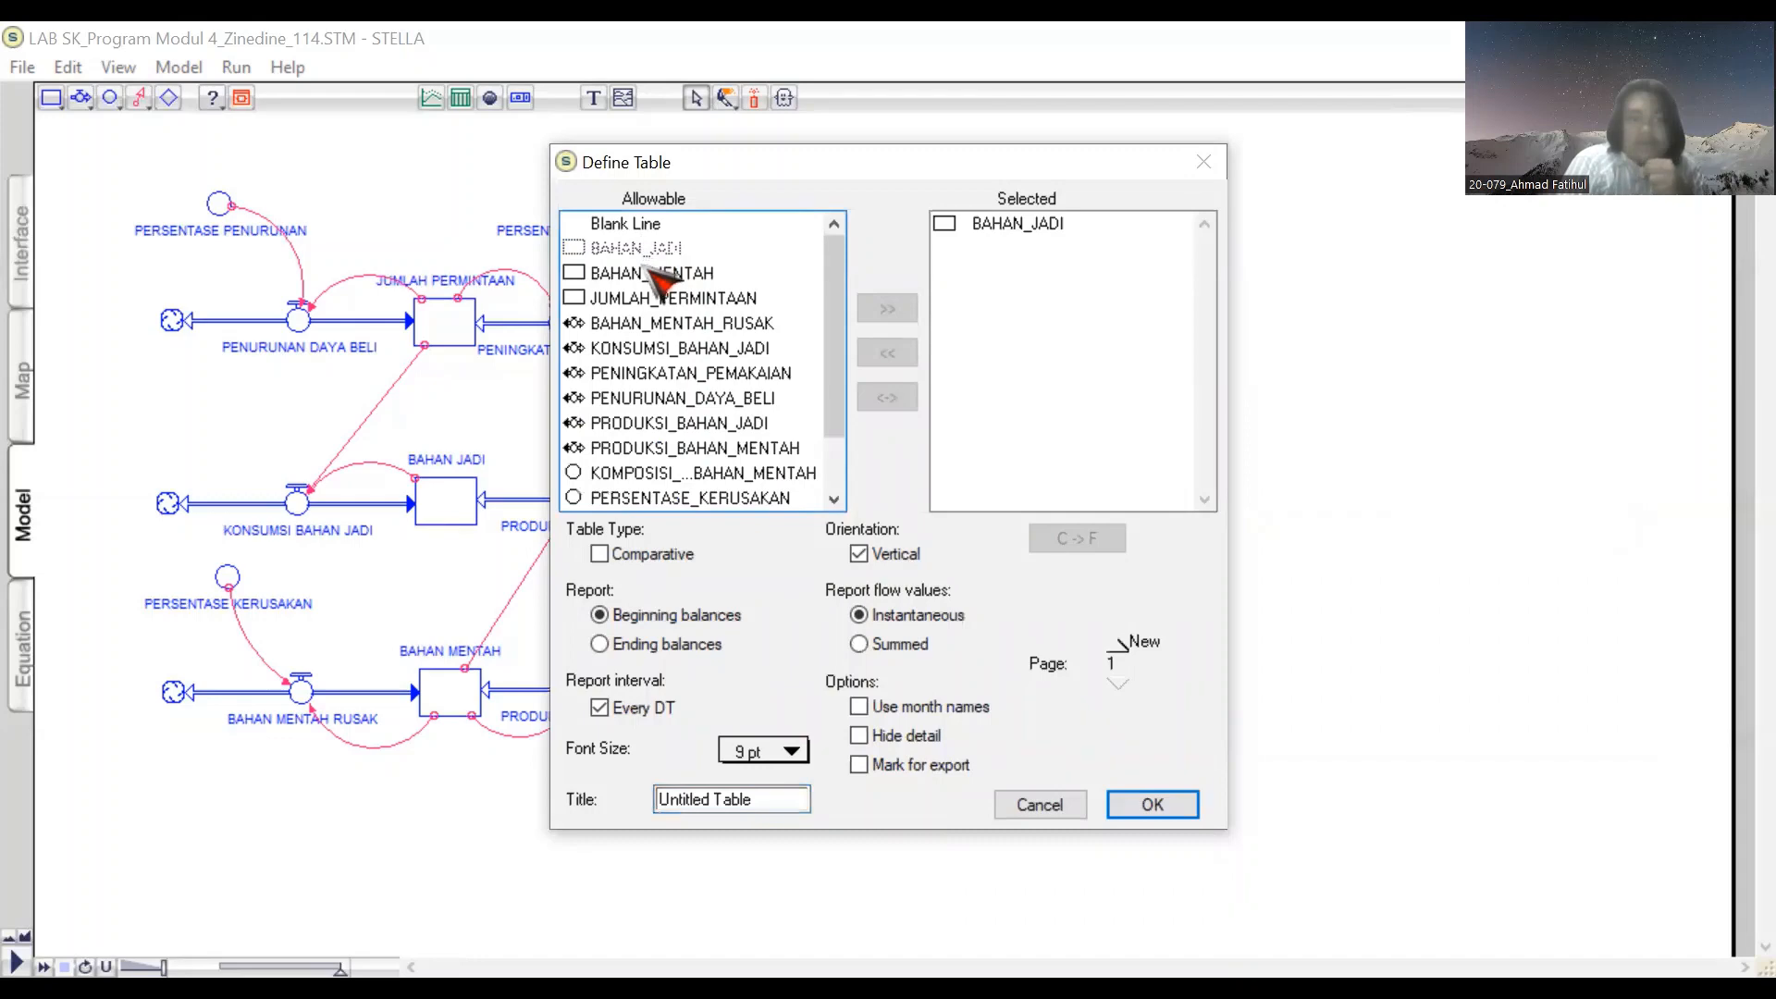
pyautogui.doubleClick(654, 275)
pyautogui.doubleClick(658, 298)
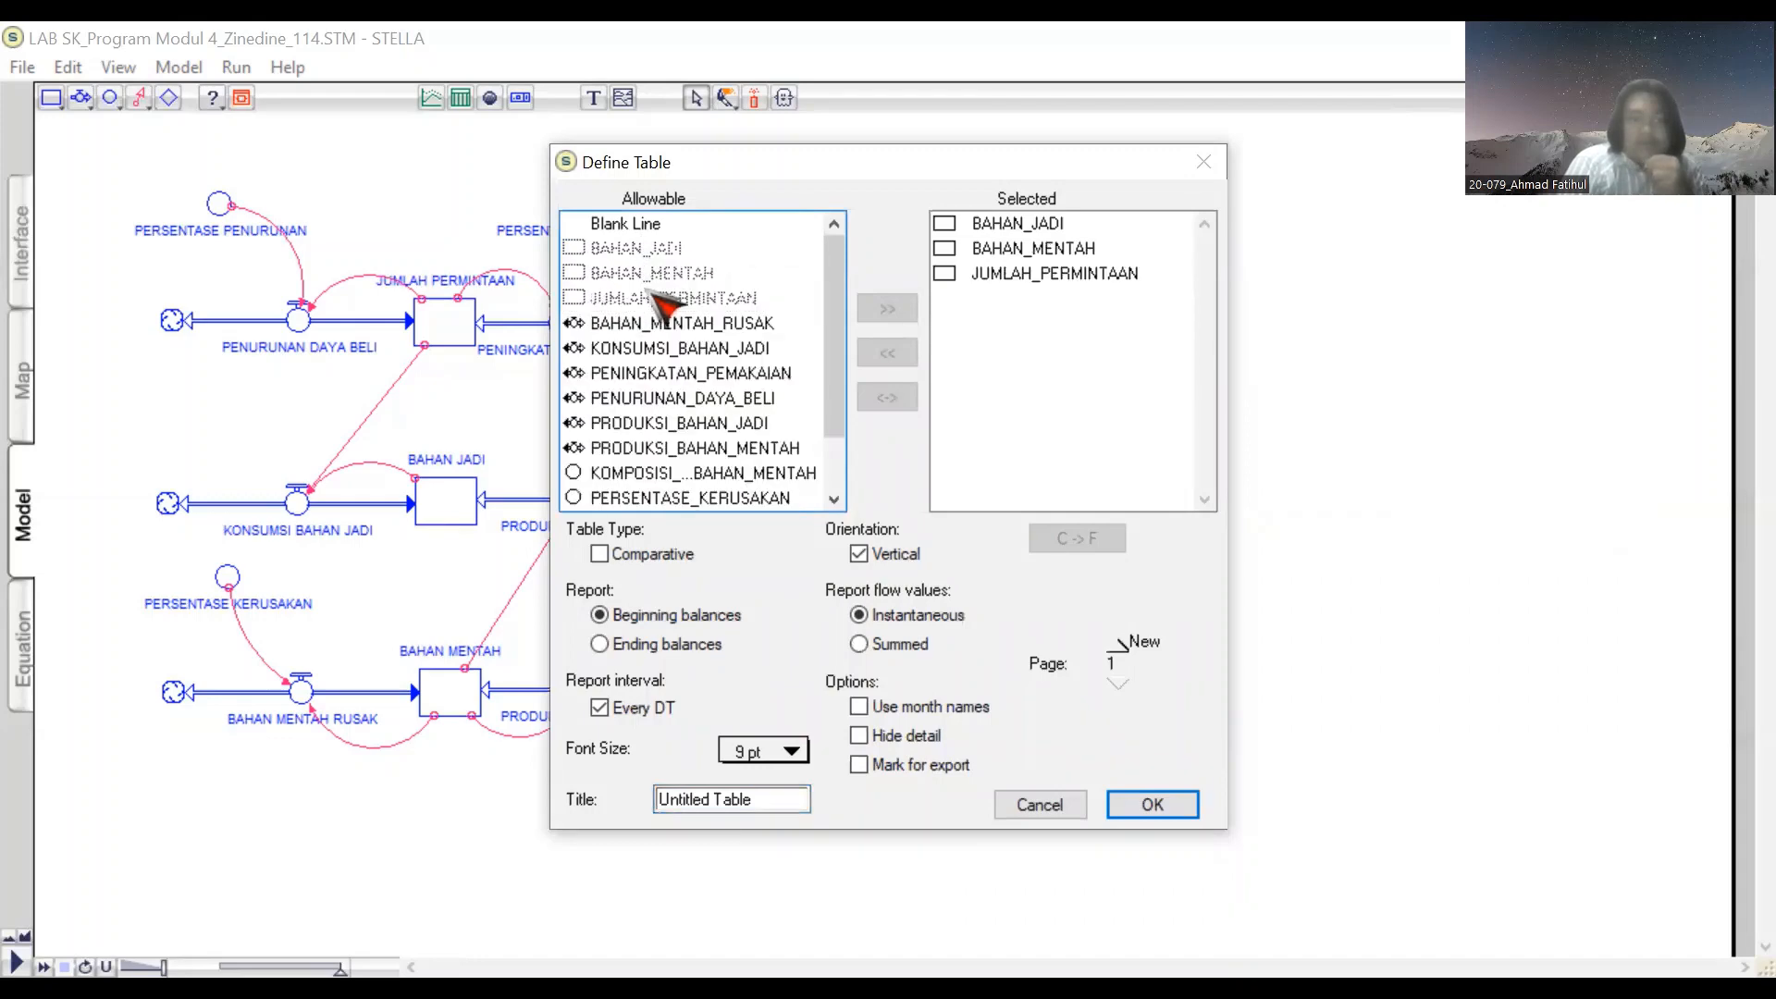
pyautogui.doubleClick(676, 423)
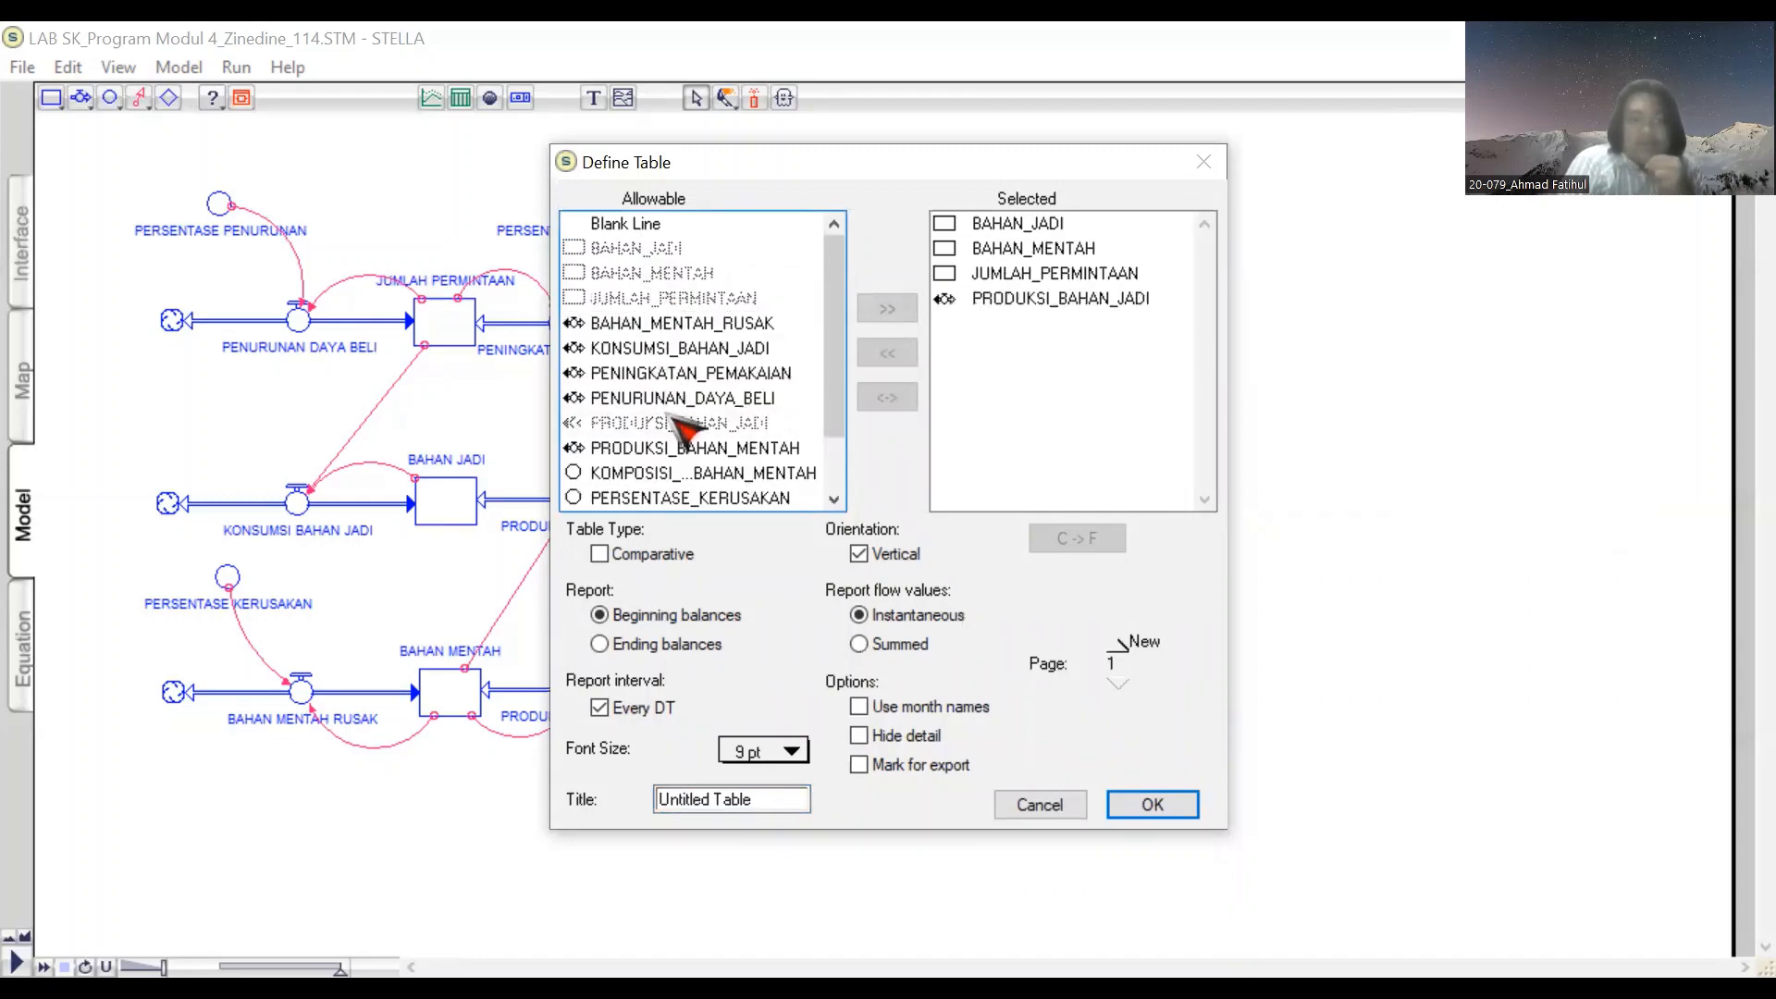
pyautogui.doubleClick(682, 350)
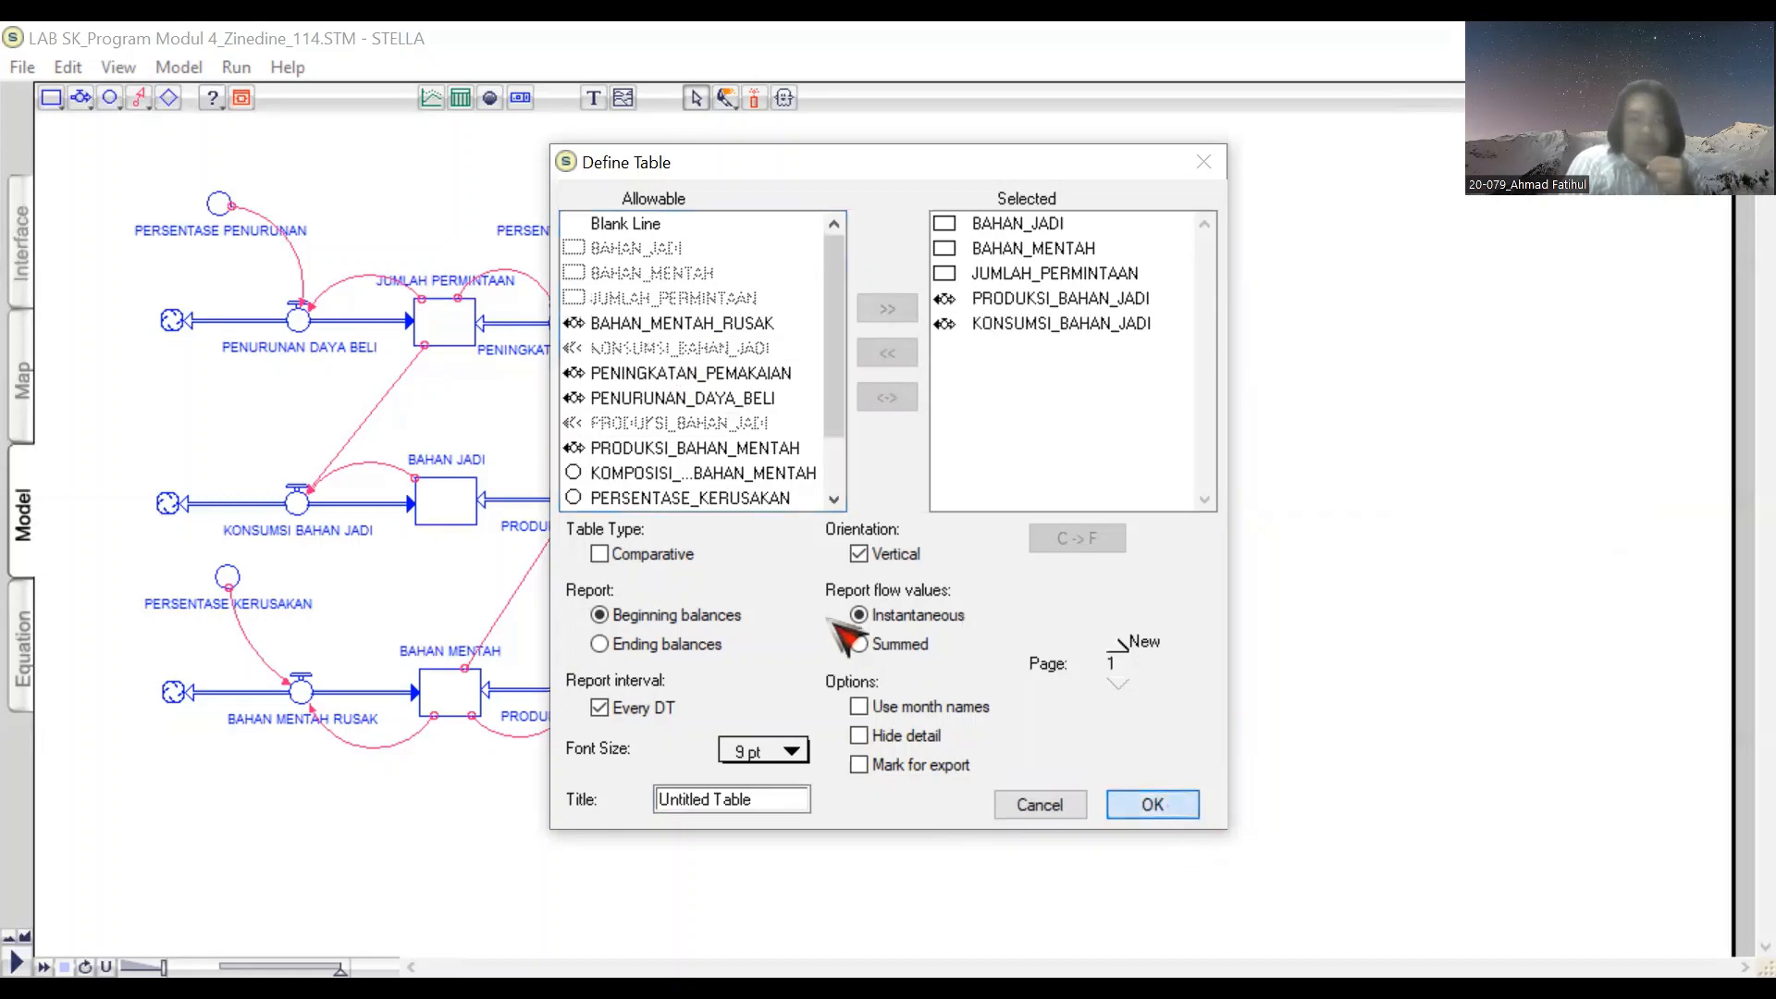
pyautogui.click(1167, 807)
pyautogui.moveTo(1091, 504); pyautogui.dragTo(1096, 486)
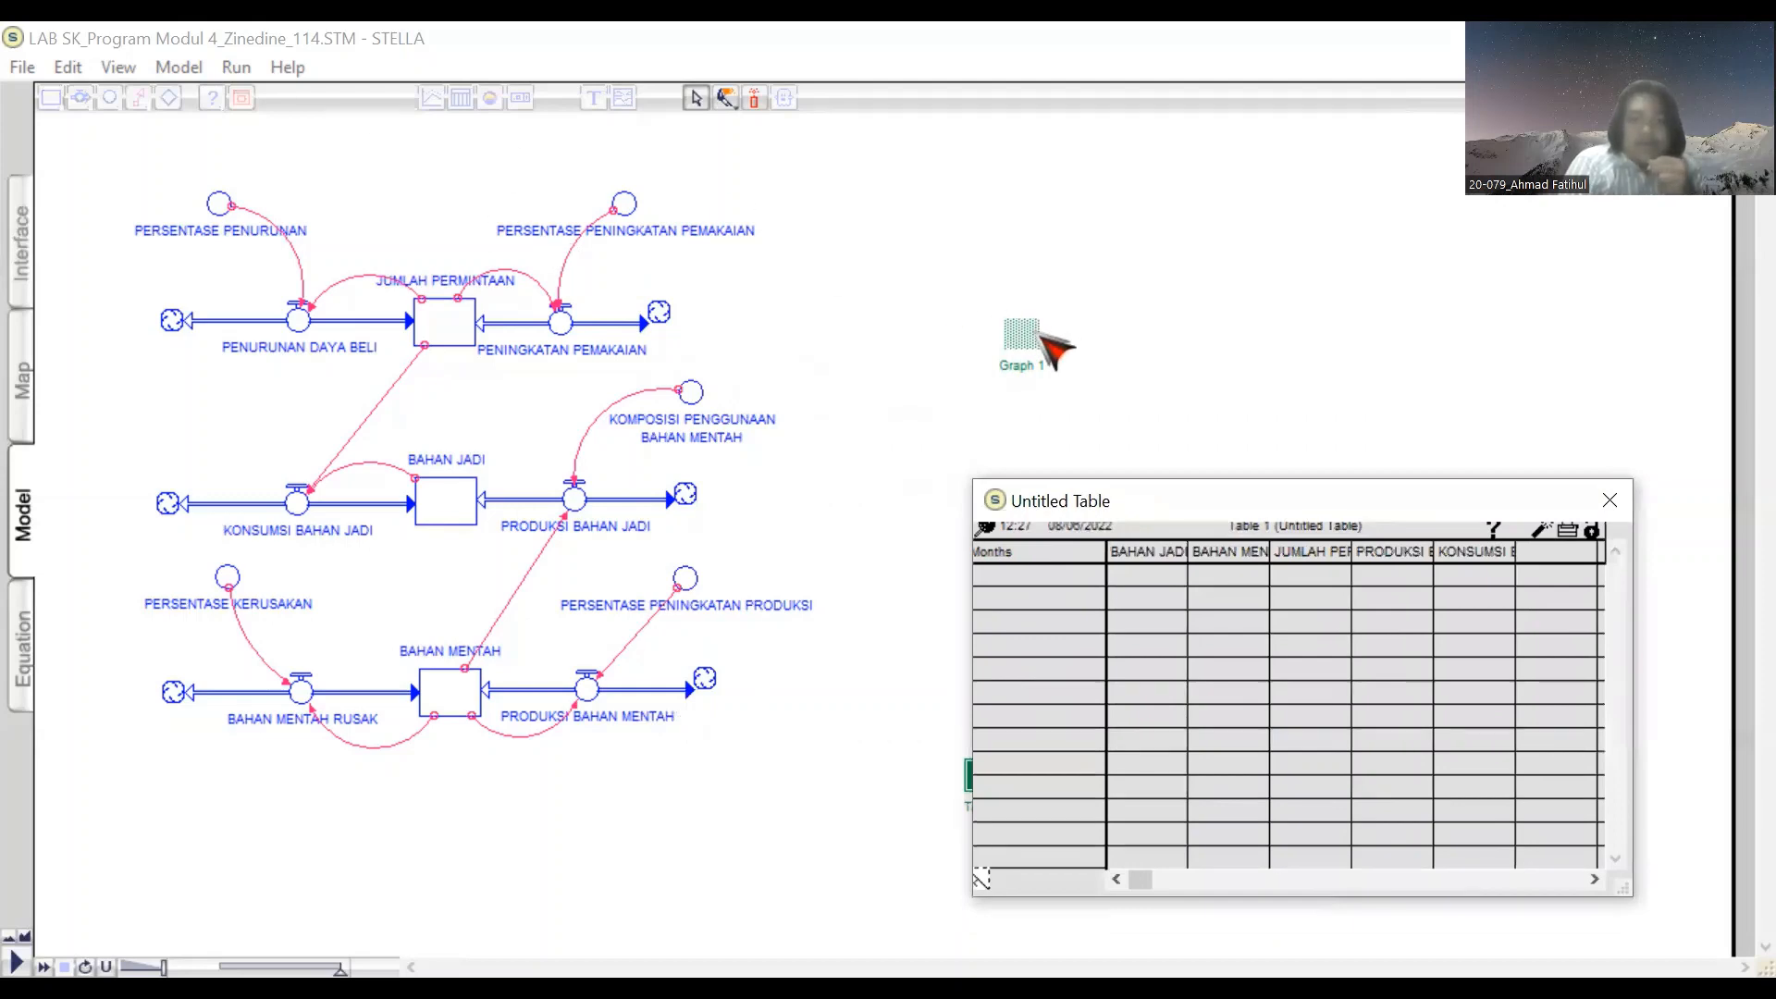
# Step: Reopen Graph 1, reposition it beside the upper part of the model and pin it to the diagram
pyautogui.doubleClick(1044, 337)
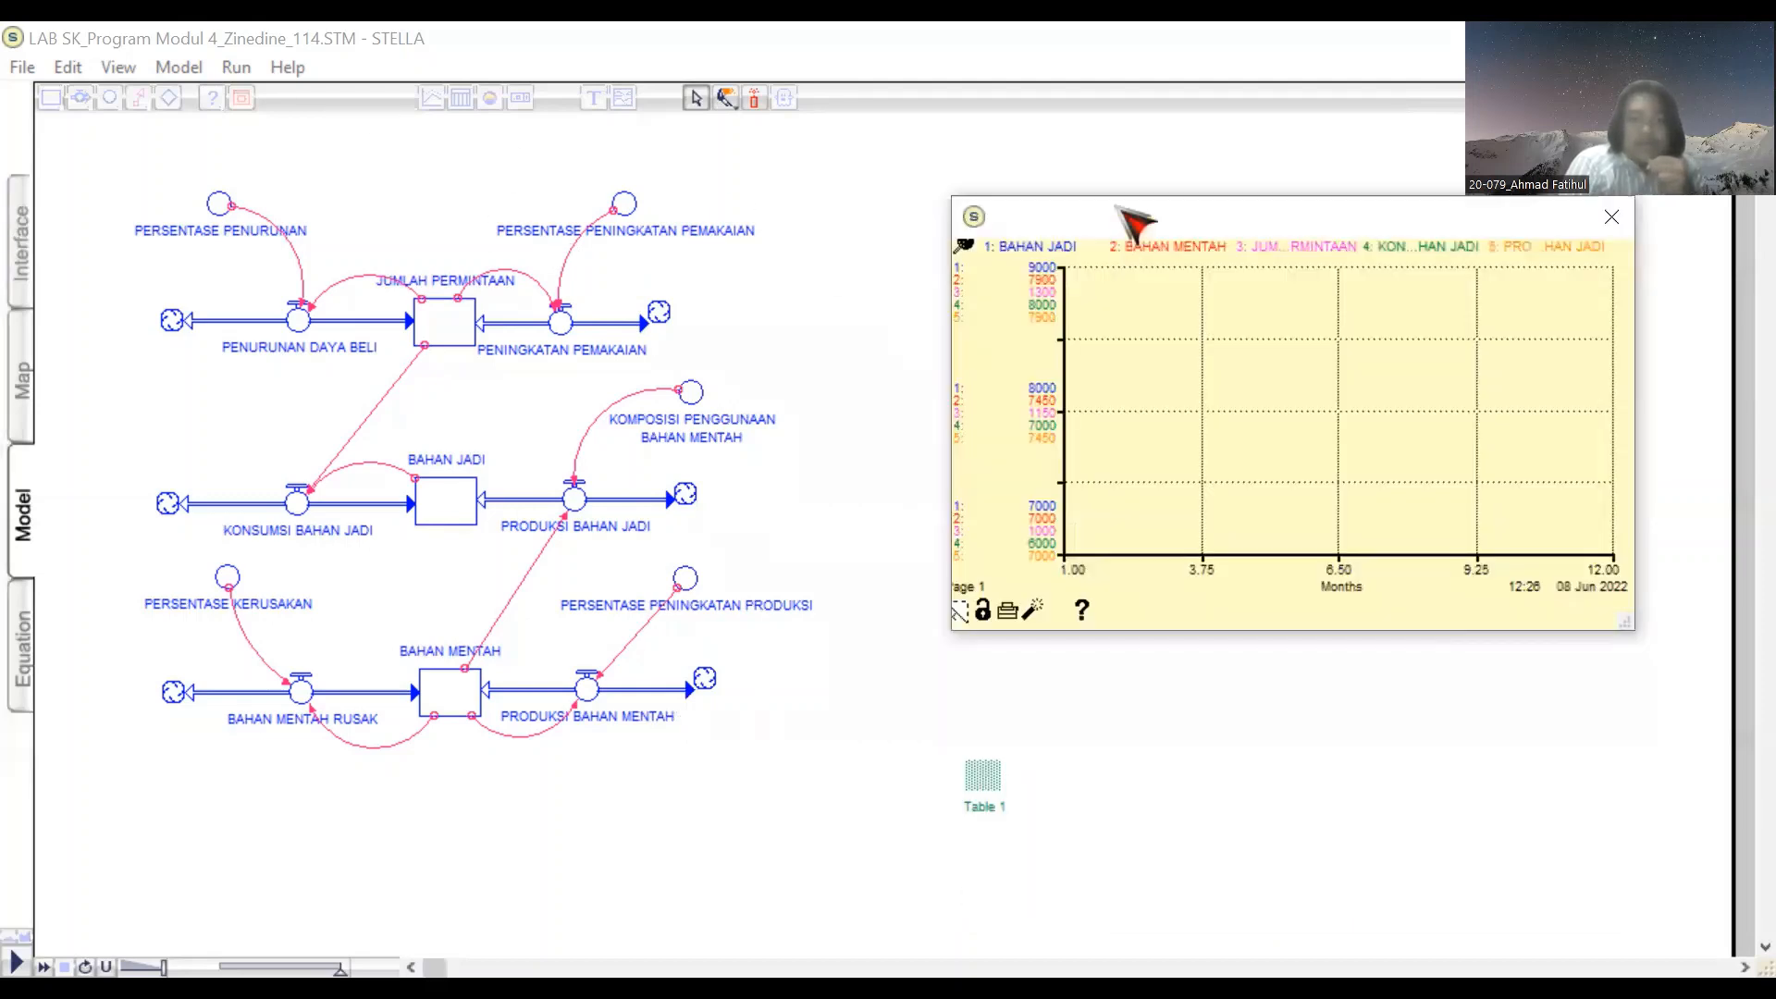
pyautogui.moveTo(1117, 208); pyautogui.dragTo(1188, 137)
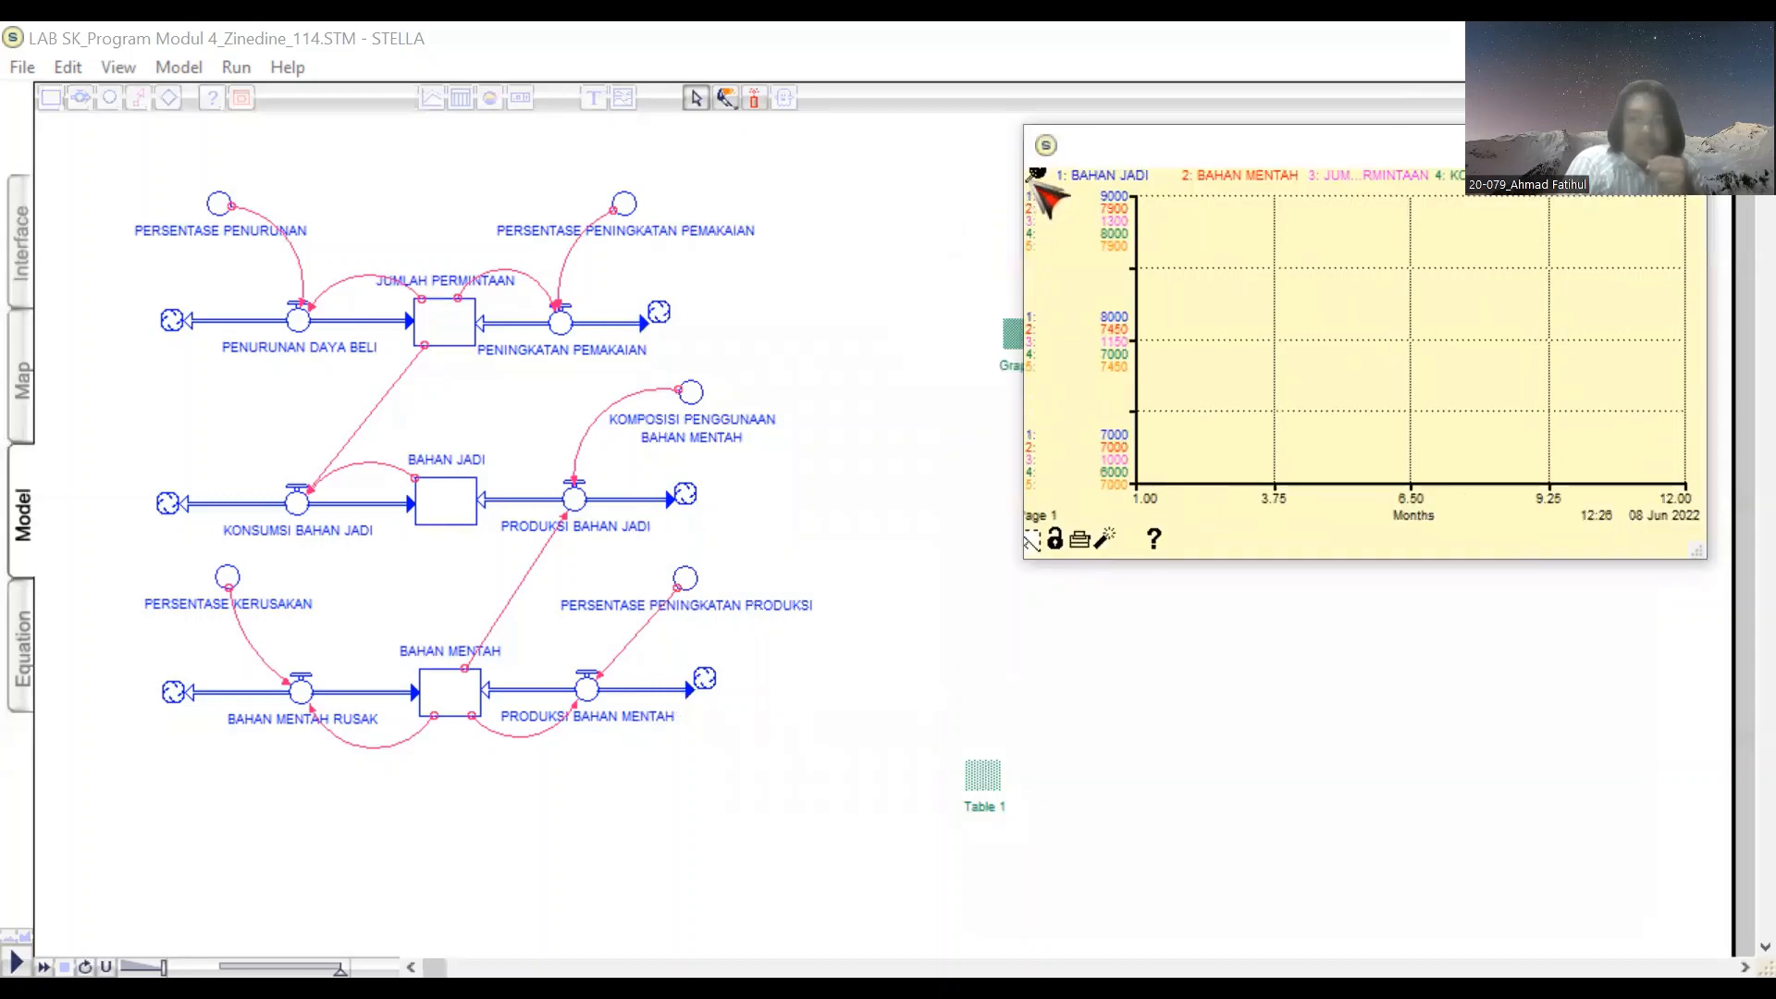
pyautogui.click(1032, 178)
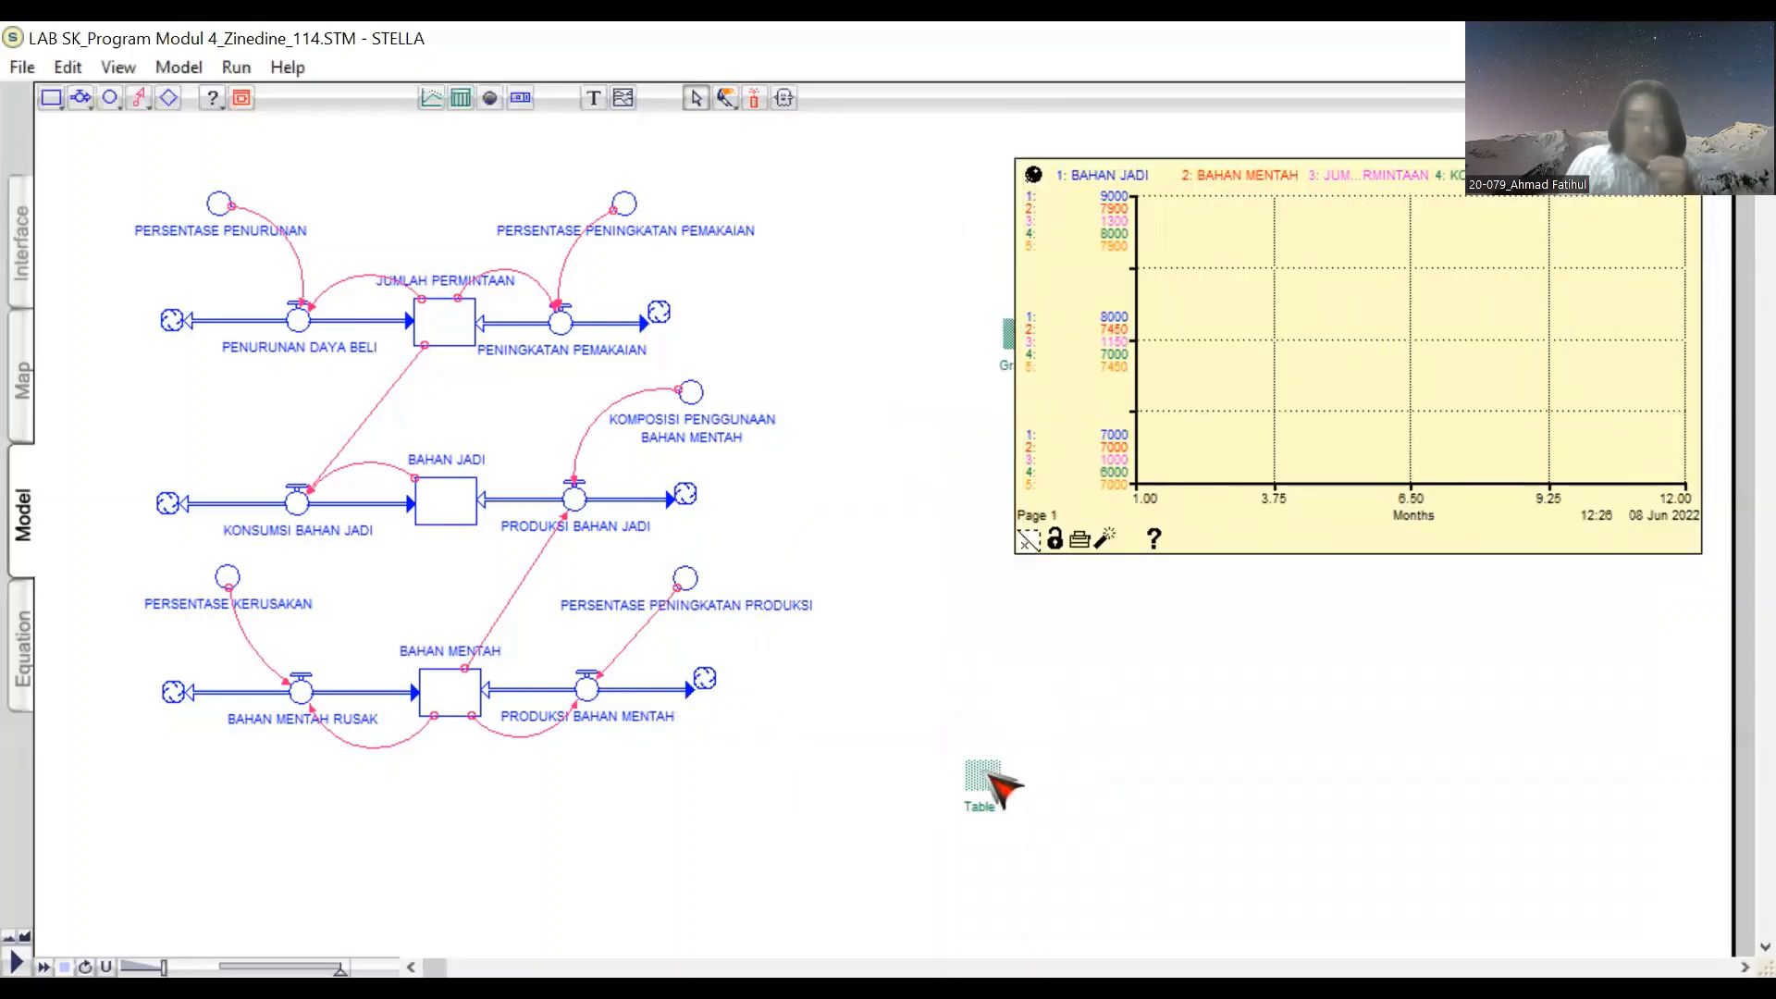
# Step: Reopen Table 1, position it directly below the graph and pin it to the diagram
pyautogui.click(988, 777)
pyautogui.doubleClick(988, 777)
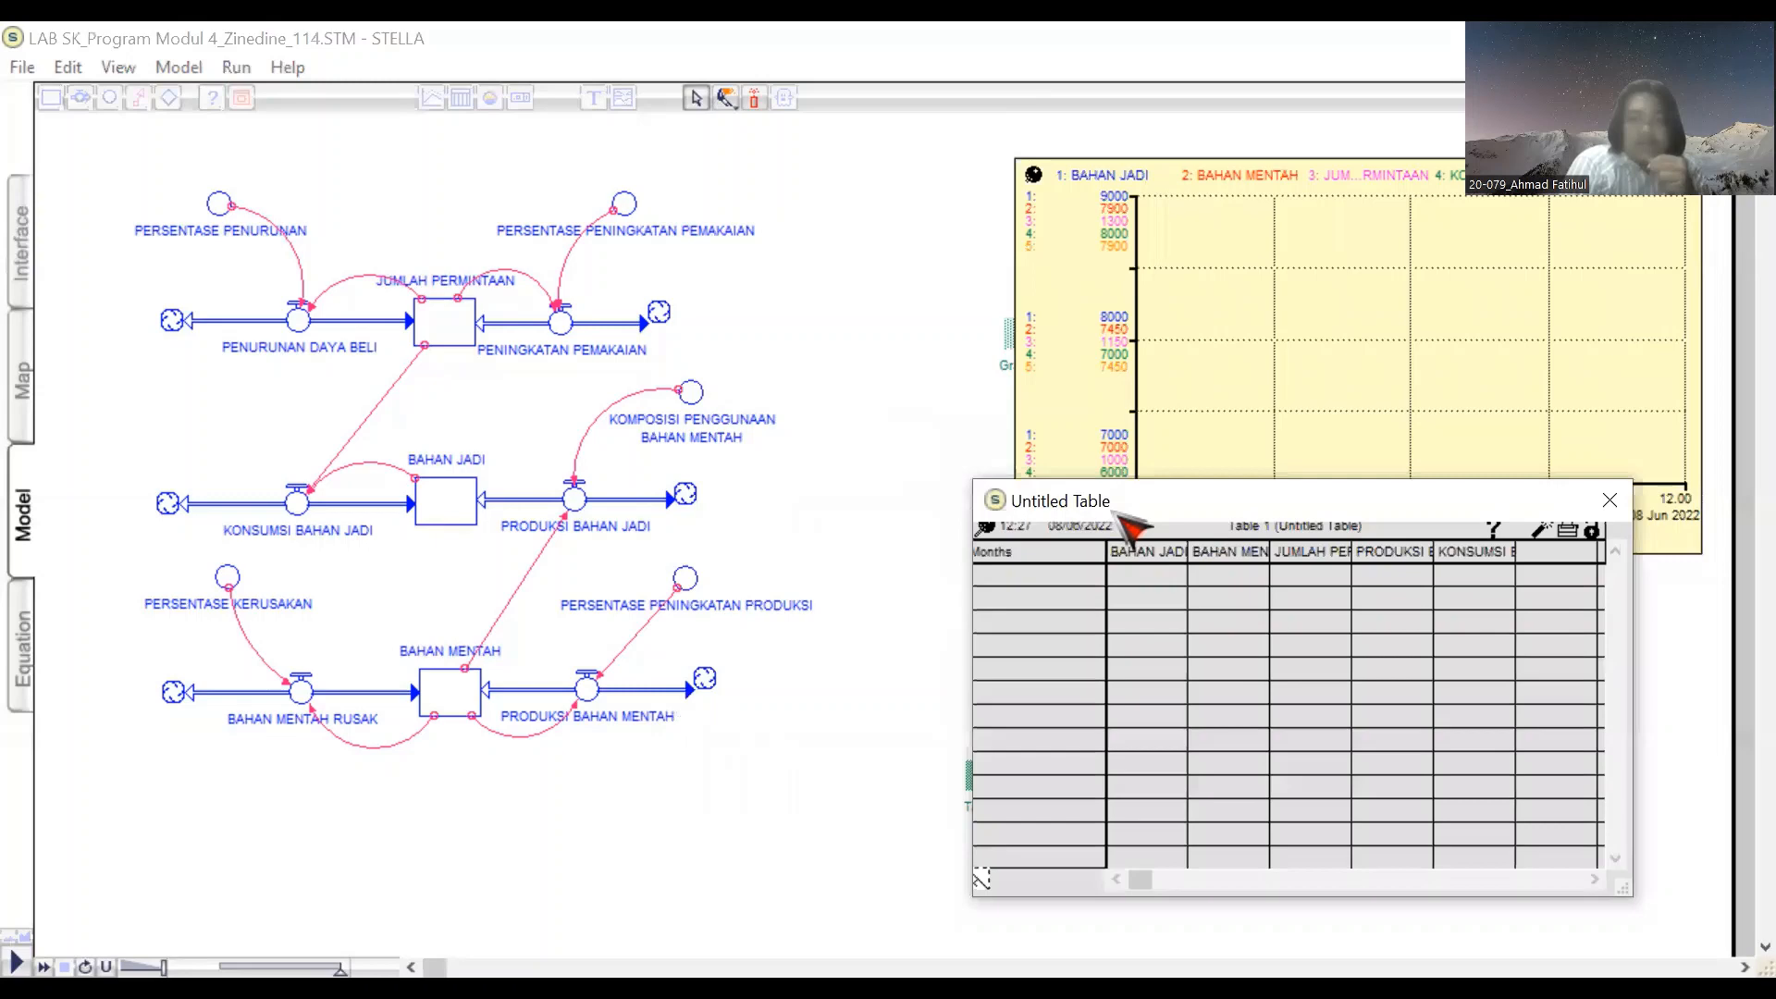
pyautogui.moveTo(1114, 513); pyautogui.dragTo(1155, 600)
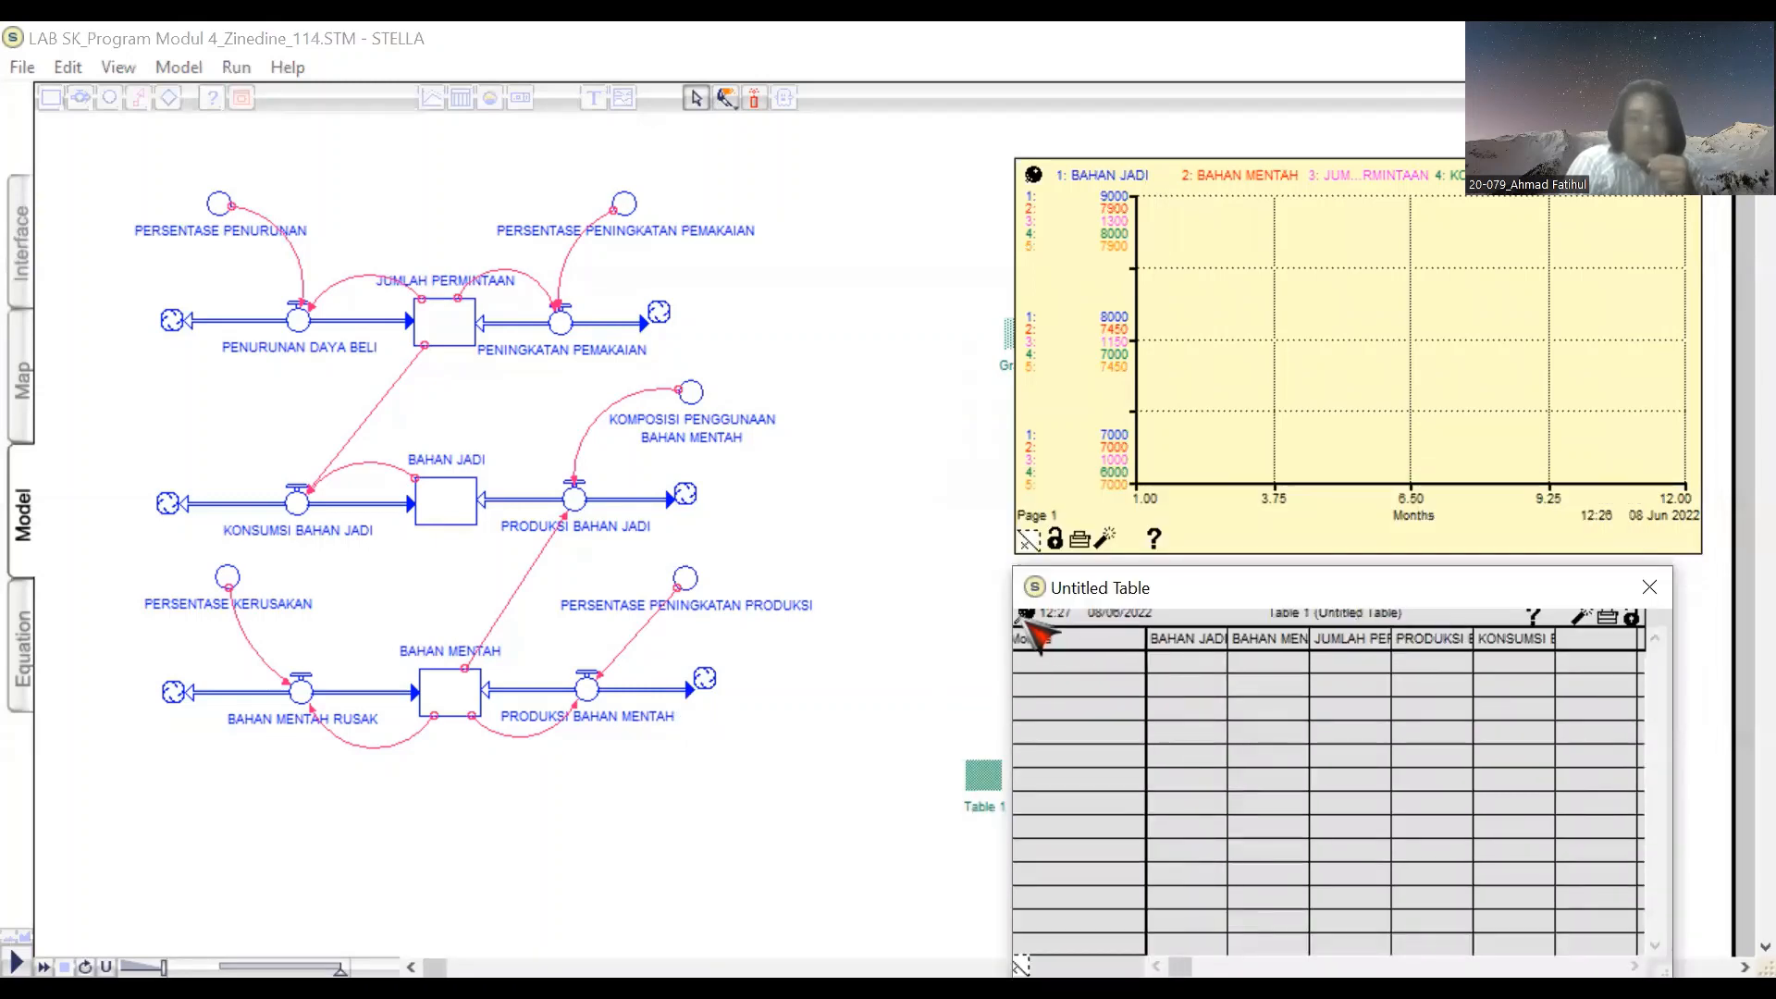
pyautogui.click(1026, 615)
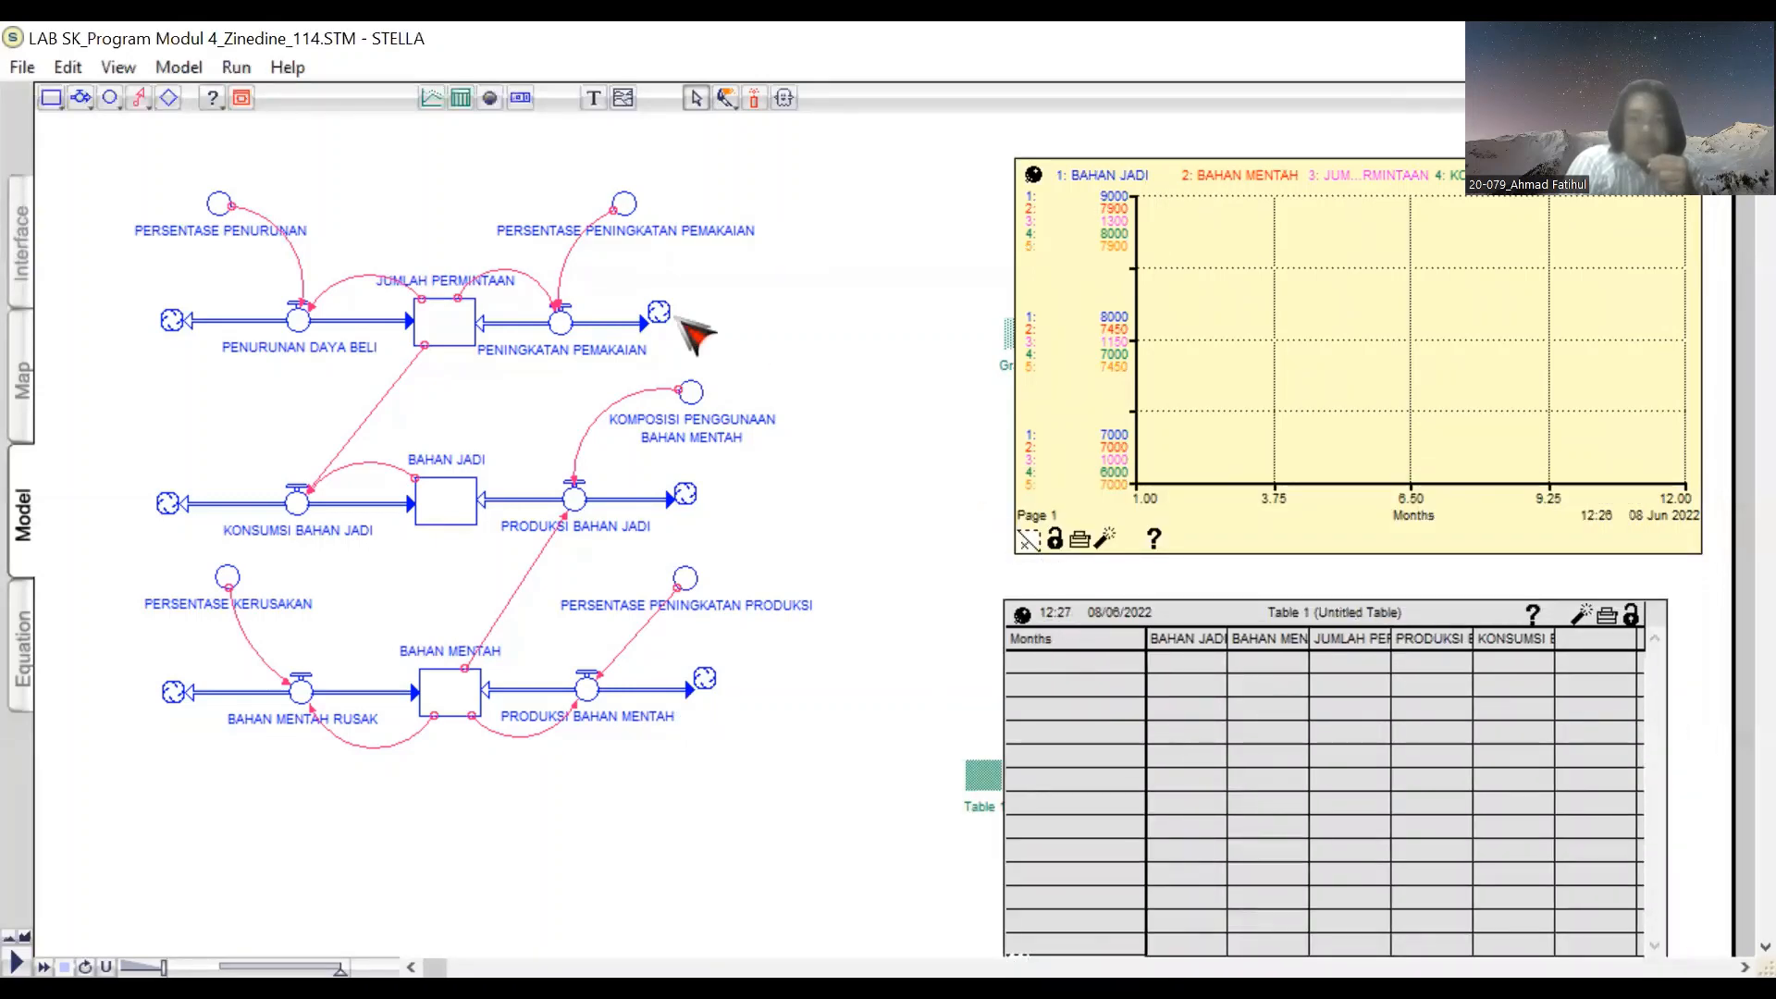
# Step: Run the simulation to fill the graph and table, and switch to another window
pyautogui.click(237, 69)
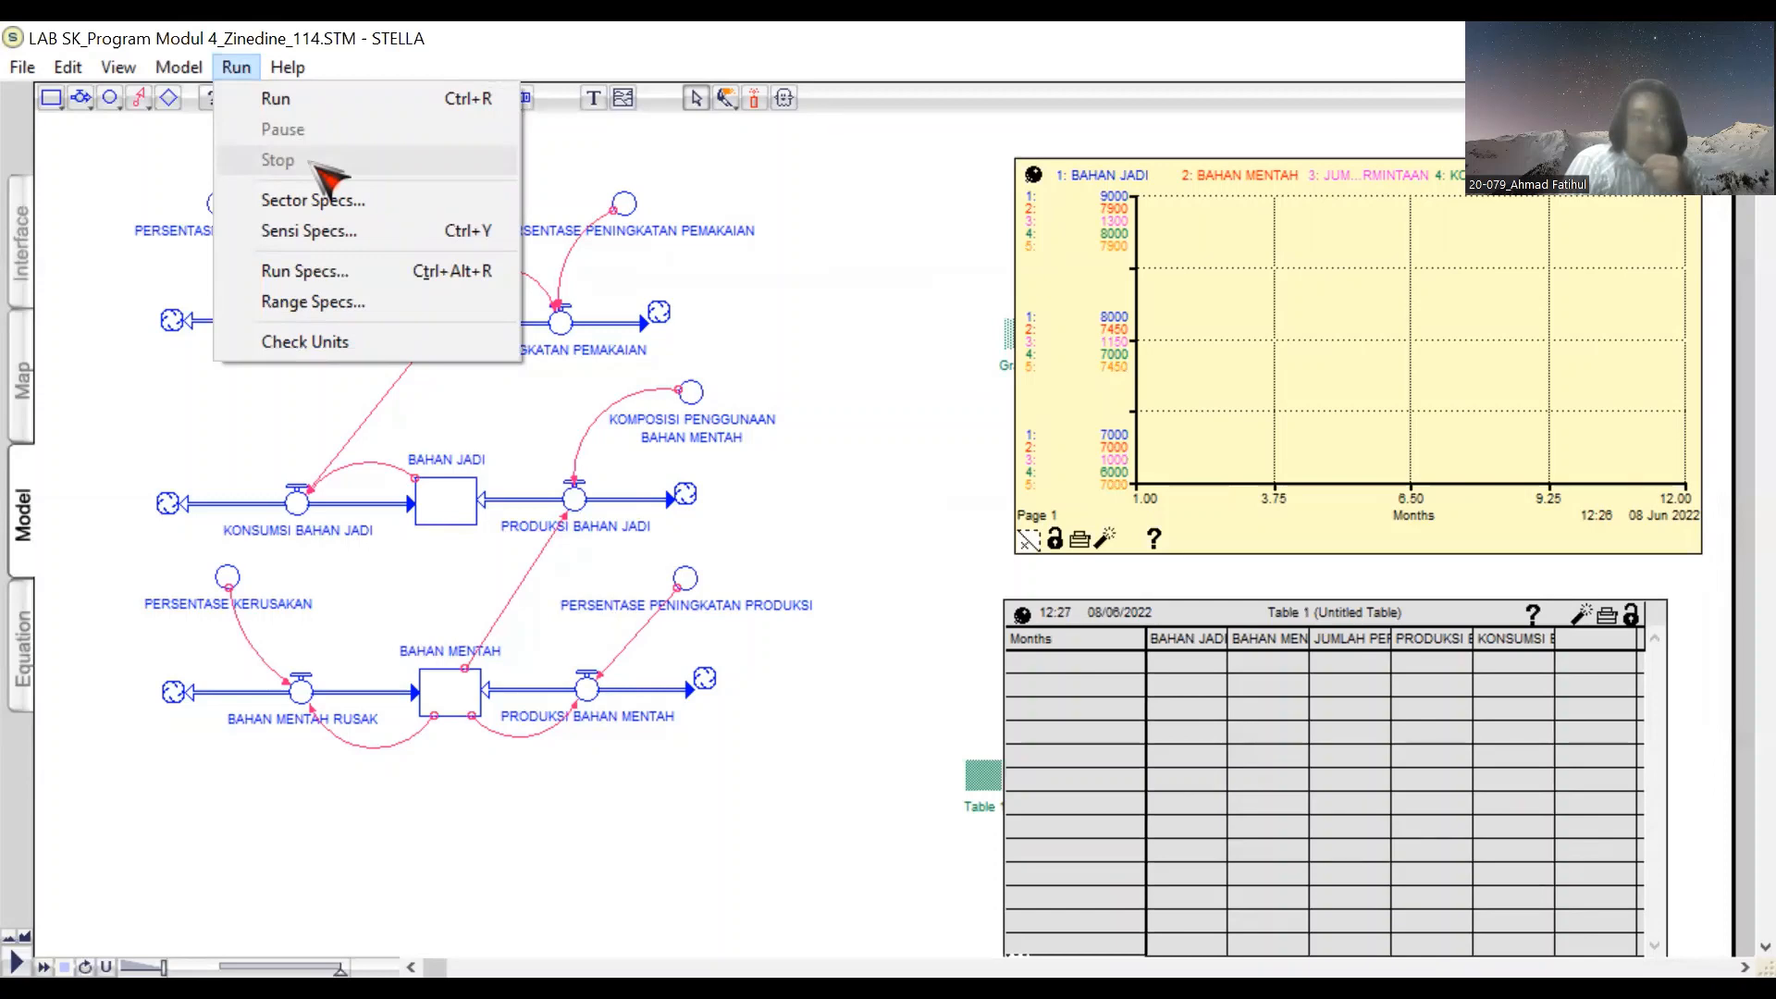
pyautogui.click(310, 100)
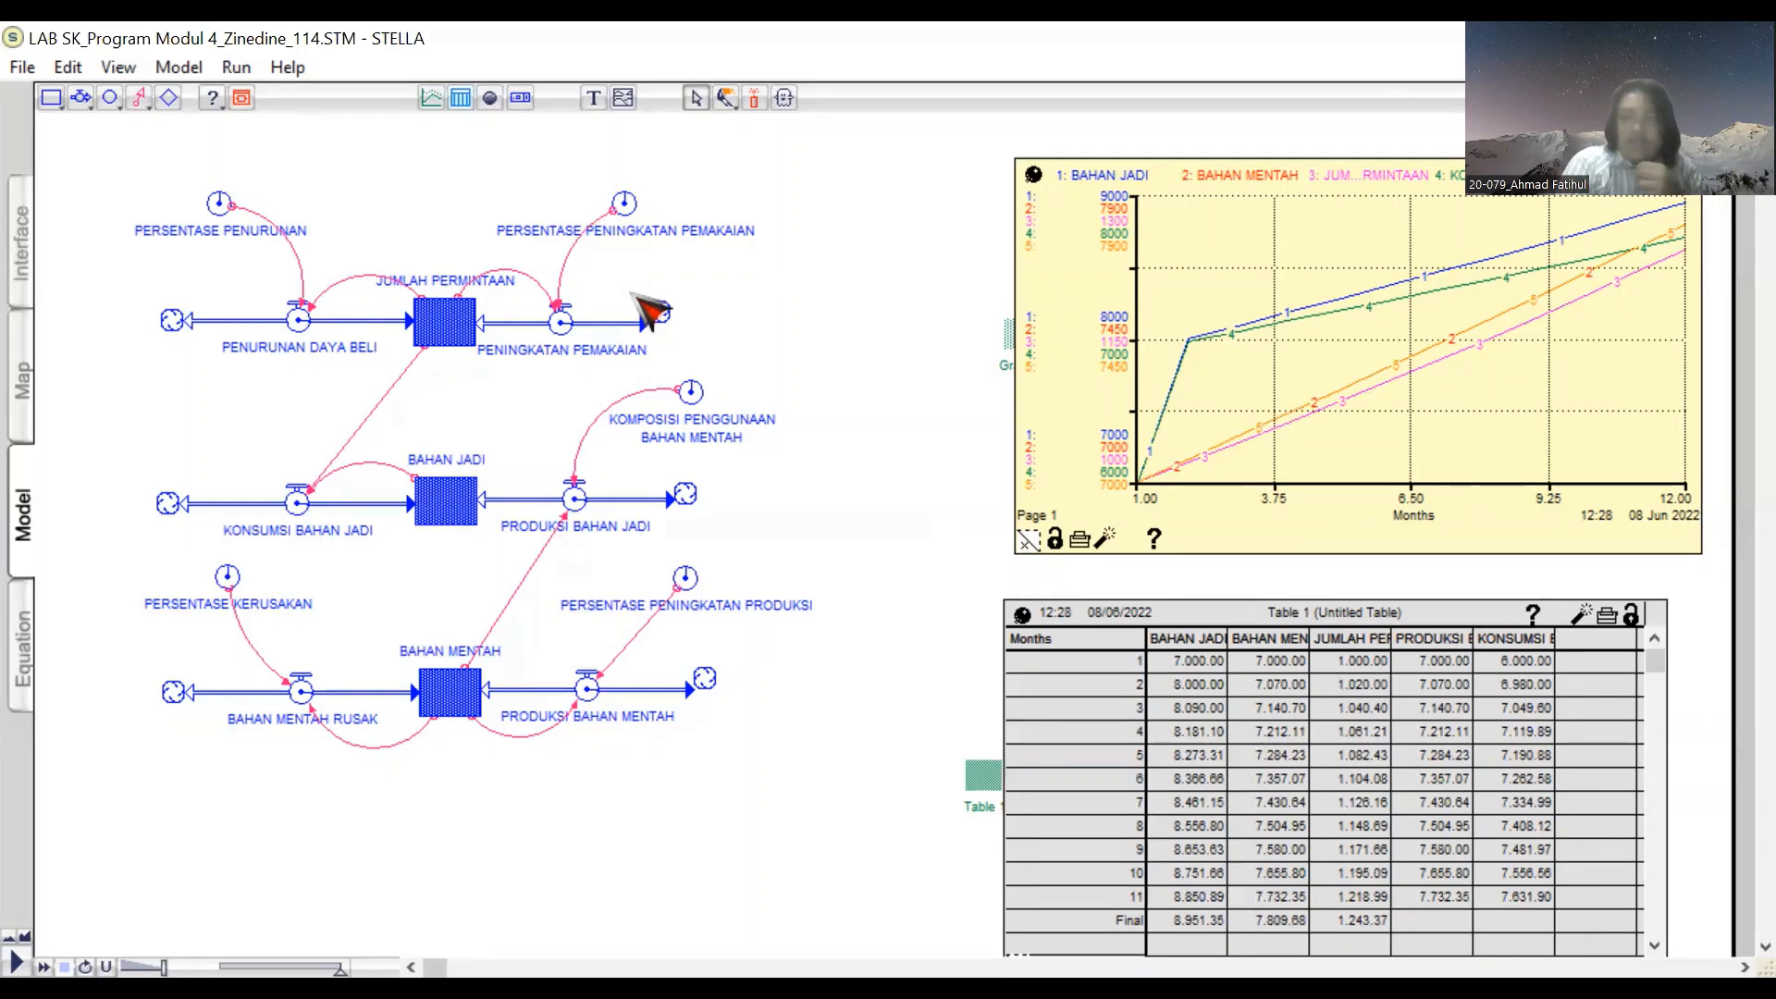
pyautogui.hotkey('alt', 'Tab')
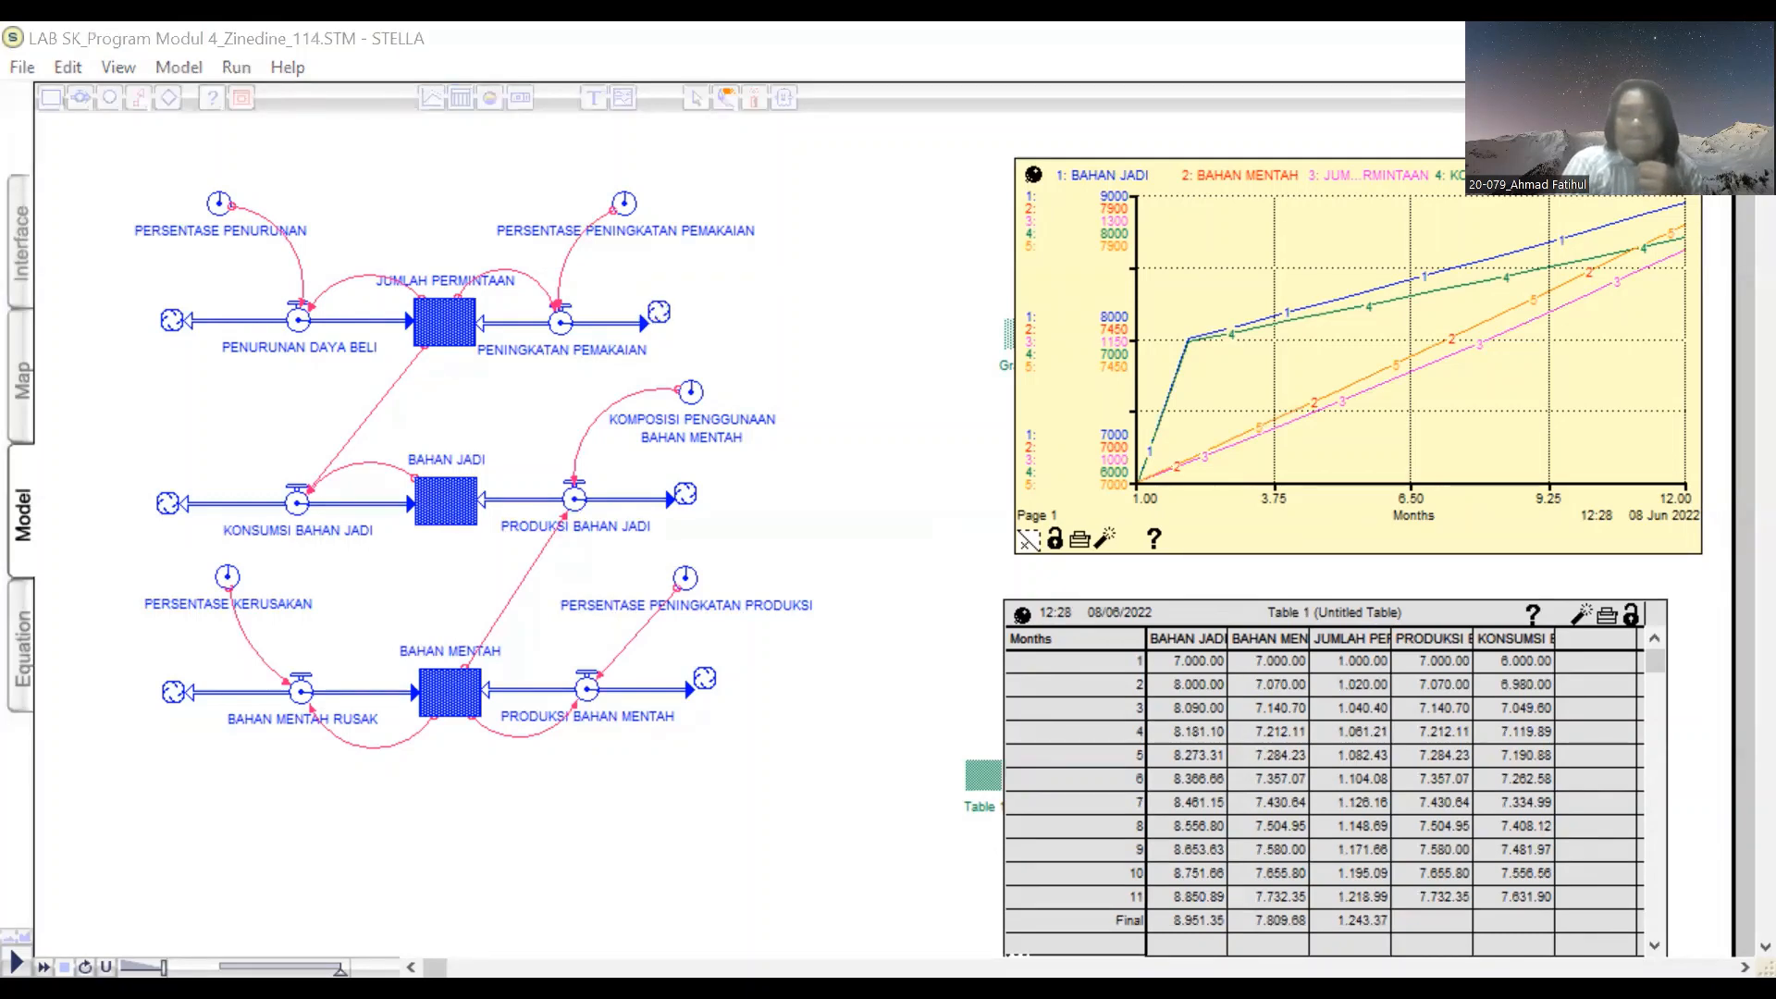